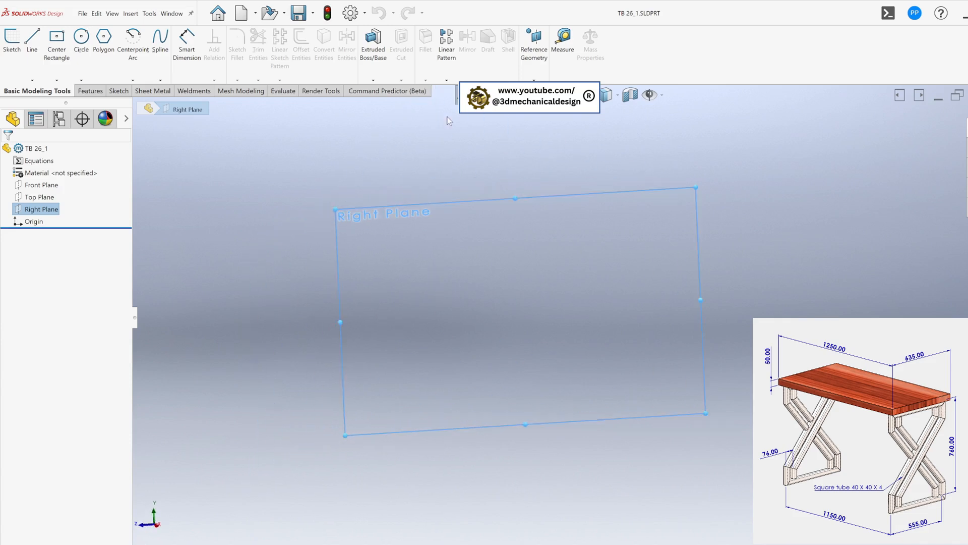
Start a sketch on the Right Plane and draw a horizontal line about 125 mm long below the origin.
{"action": "type", "text": "ss"}
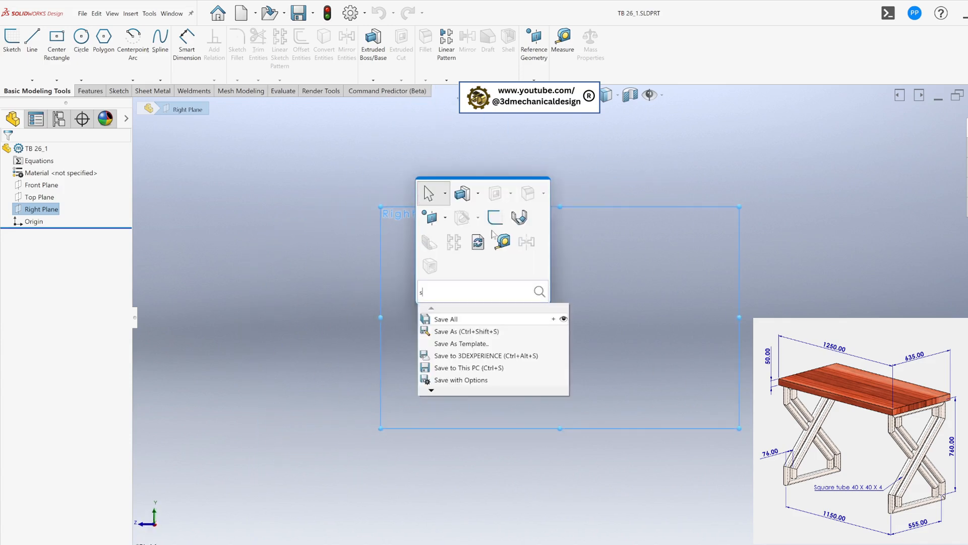
{"action": "left_click", "coordinate": [496, 218]}
{"action": "key", "text": "s"}
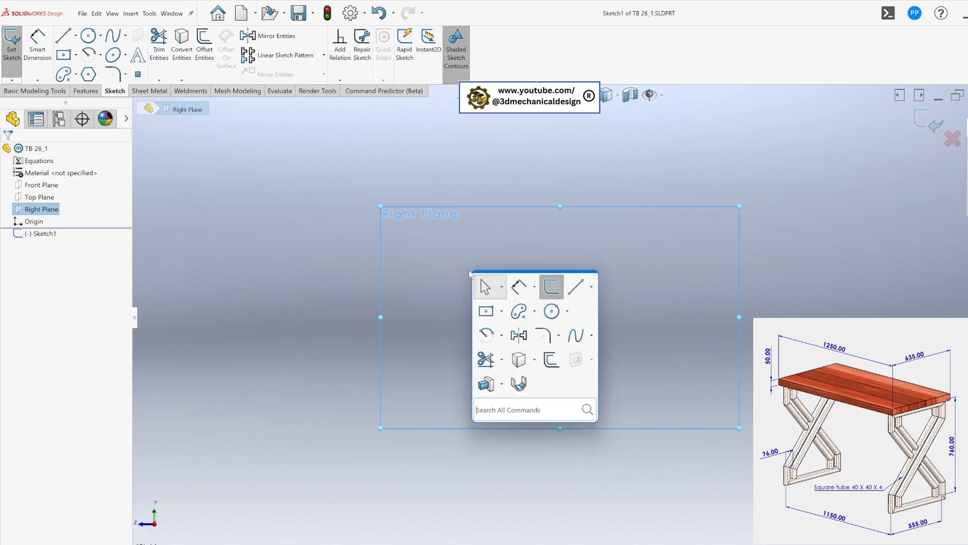
{"action": "left_click", "coordinate": [578, 284]}
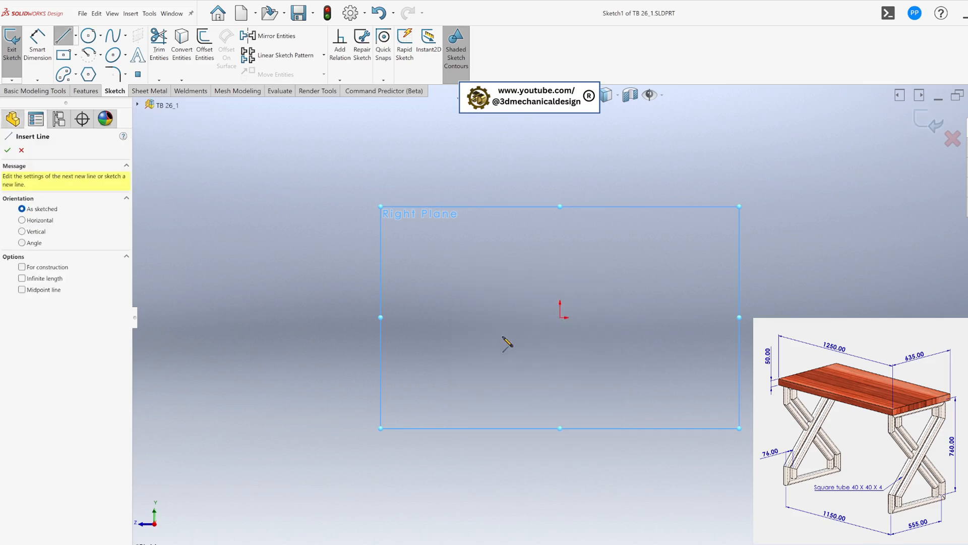
{"action": "left_click", "coordinate": [449, 356]}
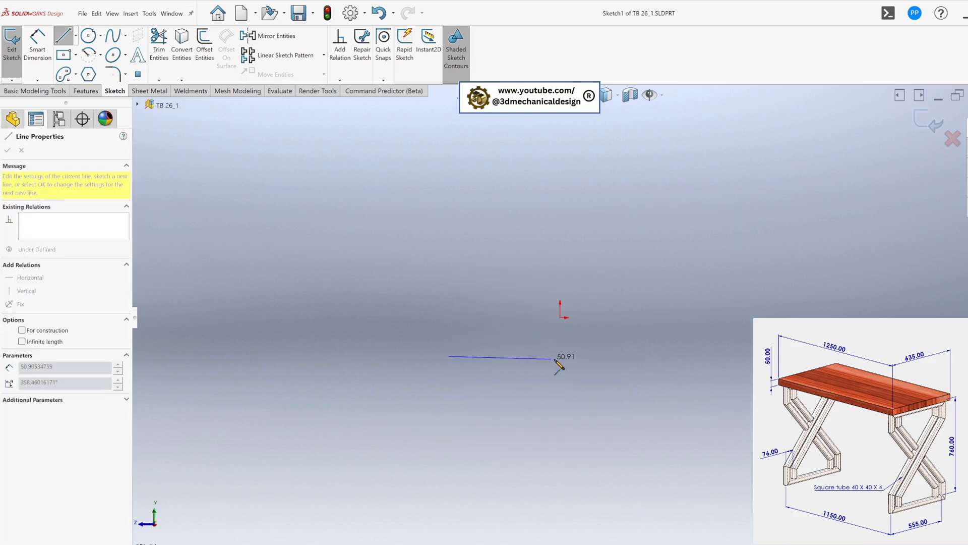
{"action": "left_click", "coordinate": [702, 357]}
{"action": "key", "text": "Escape"}
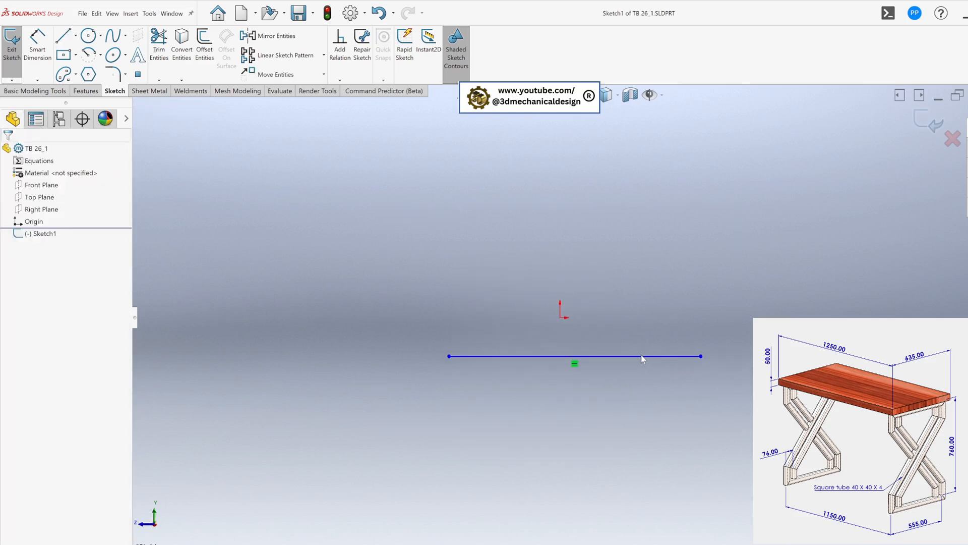
Dimension the horizontal line's length to 555 mm.
{"action": "key", "text": "s"}
{"action": "left_click", "coordinate": [650, 307]}
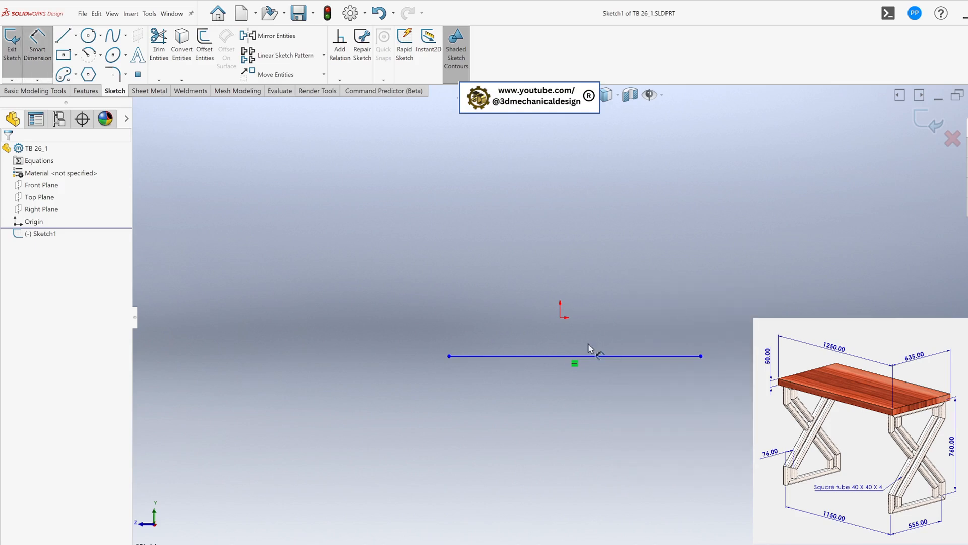
{"action": "left_click", "coordinate": [586, 357]}
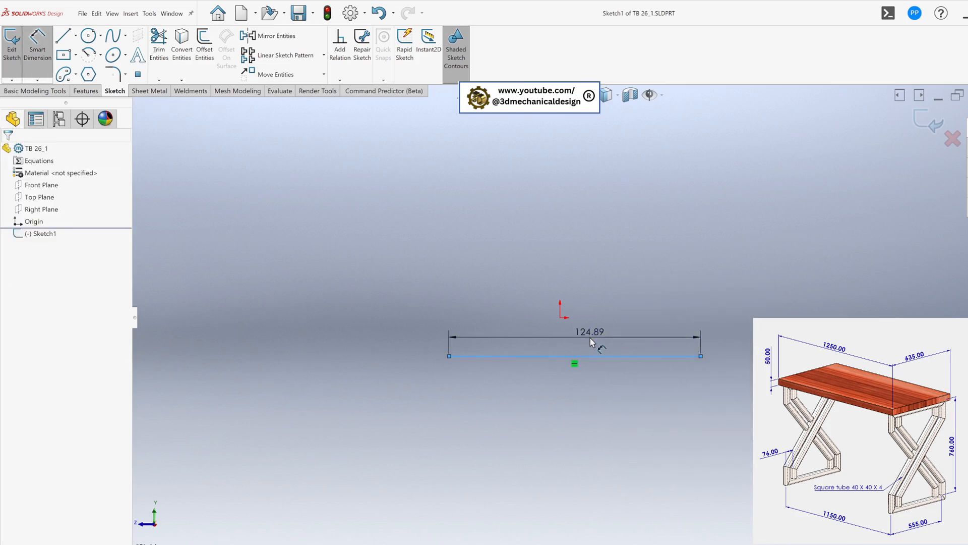
{"action": "left_click", "coordinate": [590, 338]}
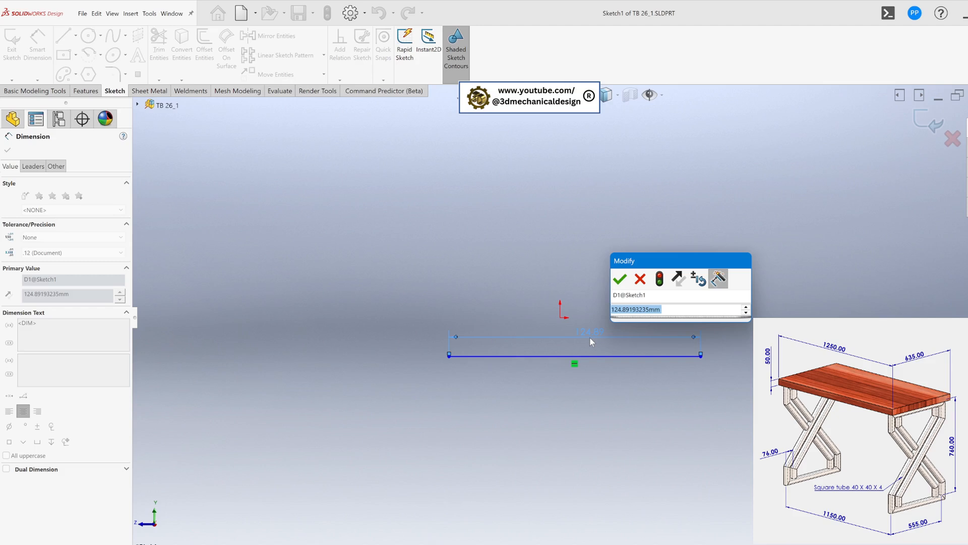
{"action": "type", "text": "555"}
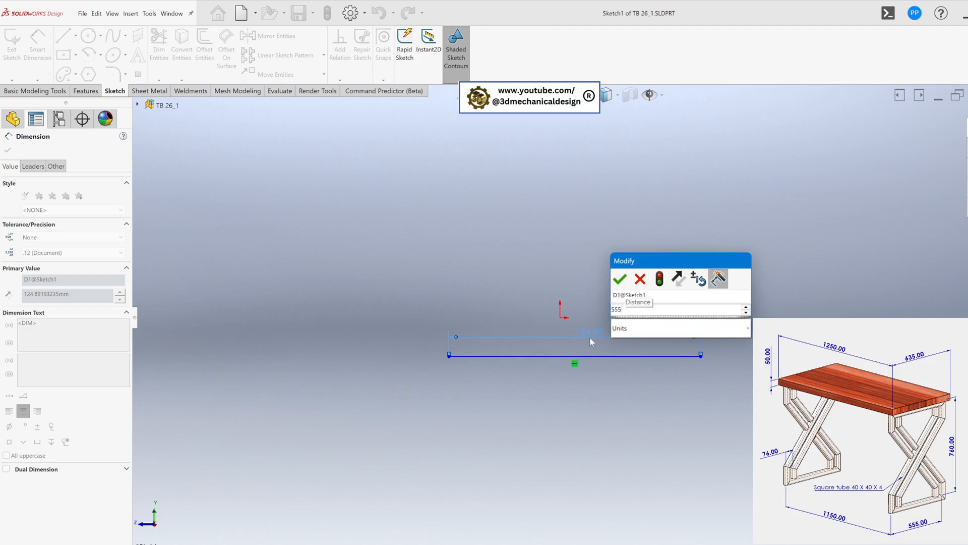
{"action": "left_click", "coordinate": [620, 279]}
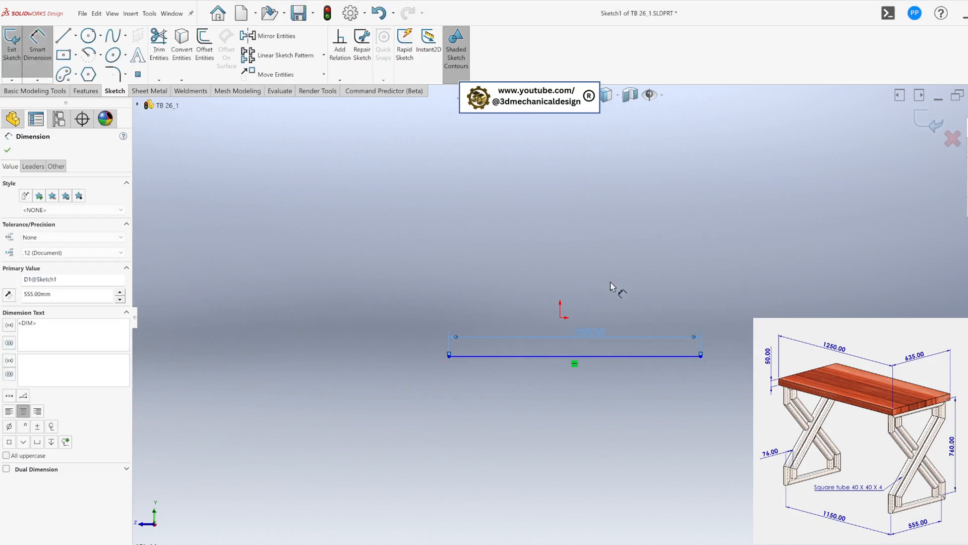
{"action": "key", "text": "Escape"}
Centre the 555 mm line on the origin with a Midpoint relation.
{"action": "left_click", "coordinate": [570, 356]}
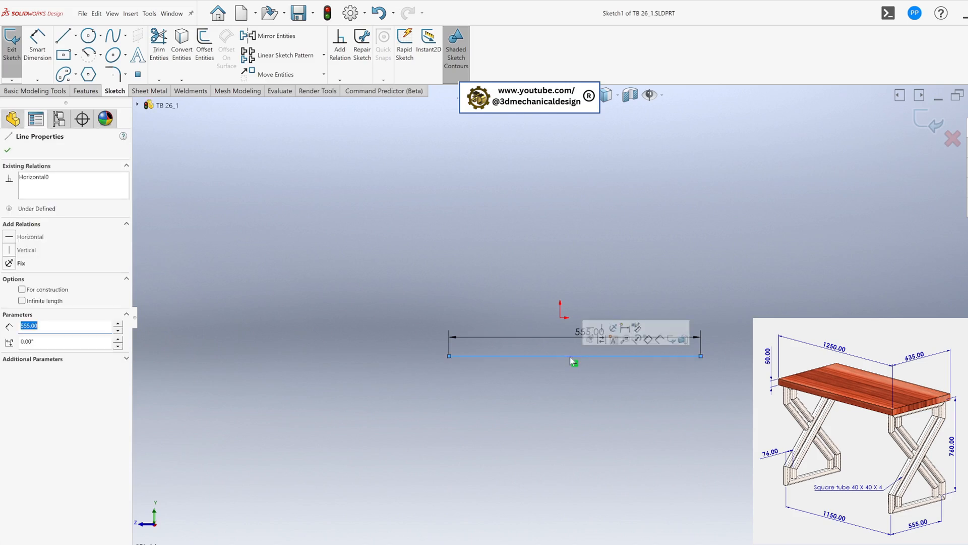
{"action": "left_click", "coordinate": [560, 317], "text": "ctrl"}
{"action": "left_click", "coordinate": [12, 281]}
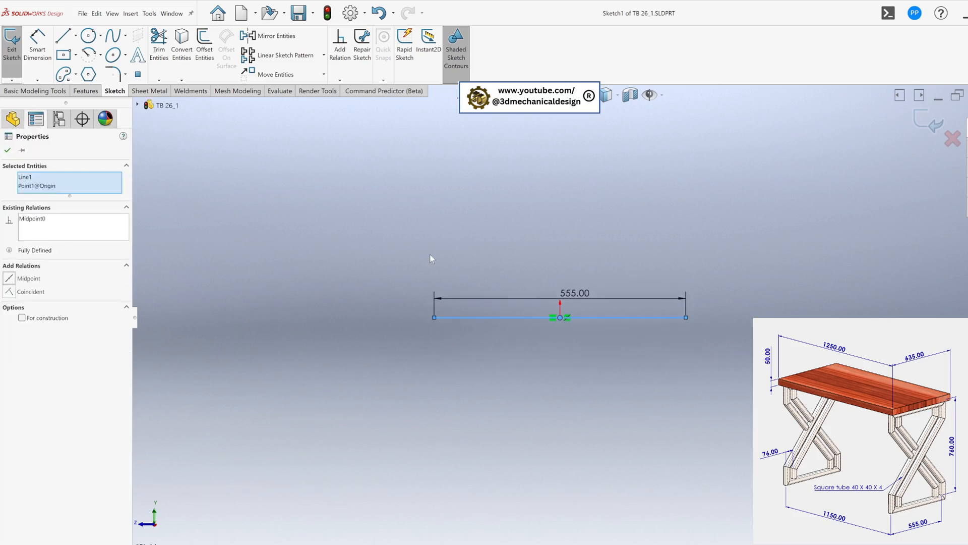
{"action": "left_click", "coordinate": [510, 201]}
Draw a vertical centerline about 310 mm long upward from the origin.
{"action": "key", "text": "s"}
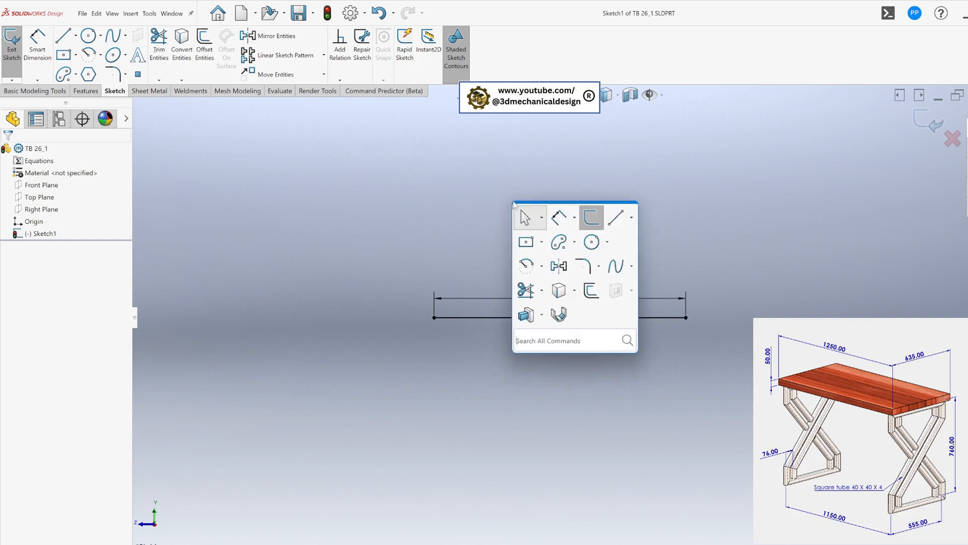
{"action": "left_click", "coordinate": [631, 217]}
{"action": "left_click", "coordinate": [635, 249]}
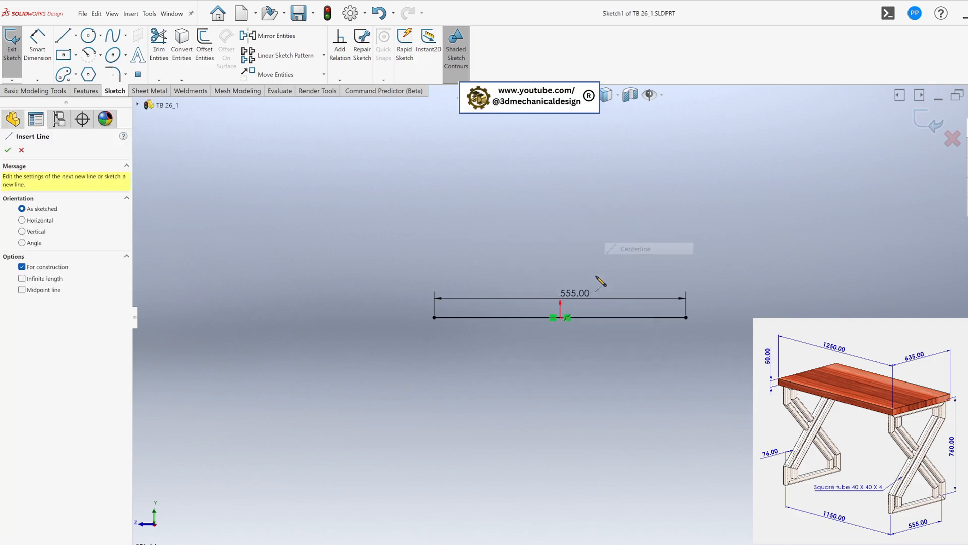
{"action": "left_click", "coordinate": [560, 317]}
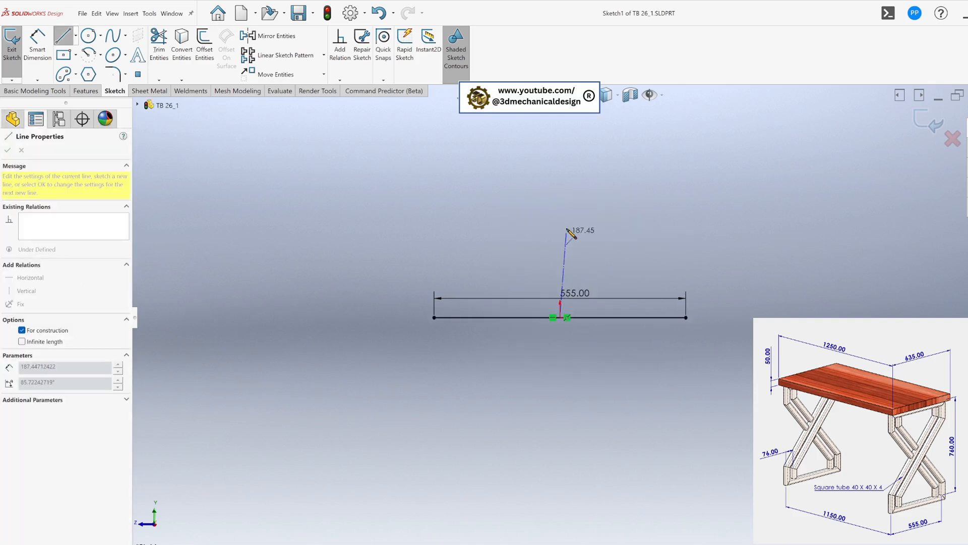
{"action": "left_click", "coordinate": [560, 176]}
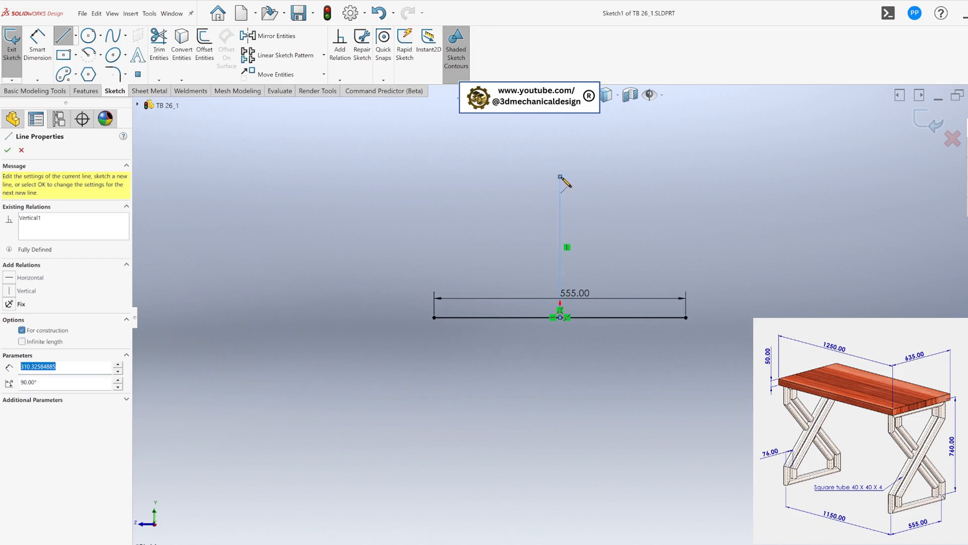
{"action": "key", "text": "Escape"}
Dimension the vertical centerline's height to 760 mm.
{"action": "key", "text": "s"}
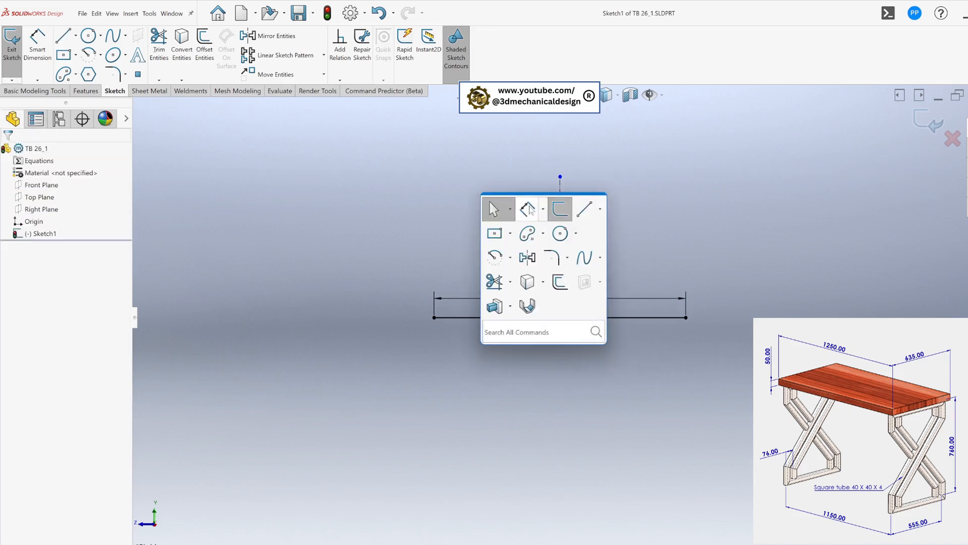
{"action": "left_click", "coordinate": [529, 210]}
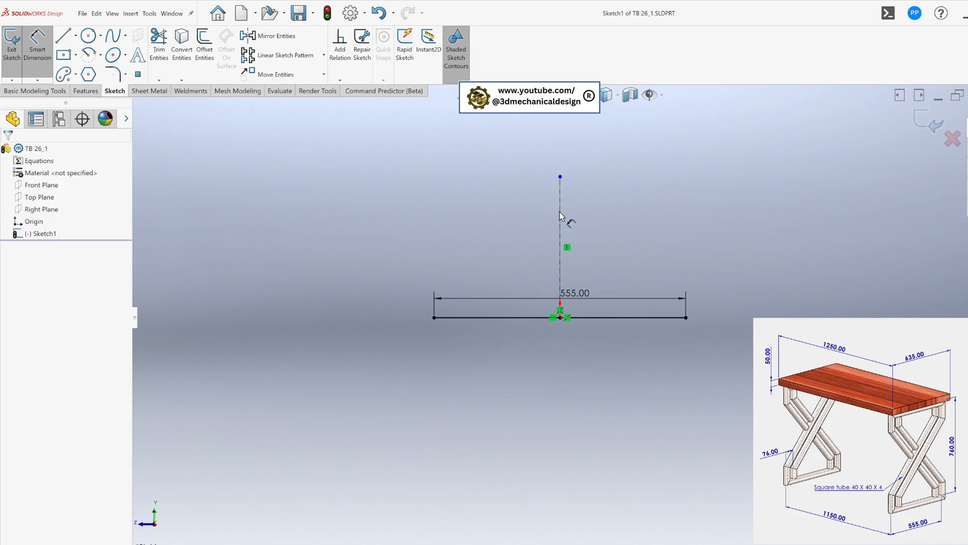
{"action": "left_click", "coordinate": [559, 211]}
{"action": "left_click", "coordinate": [346, 231]}
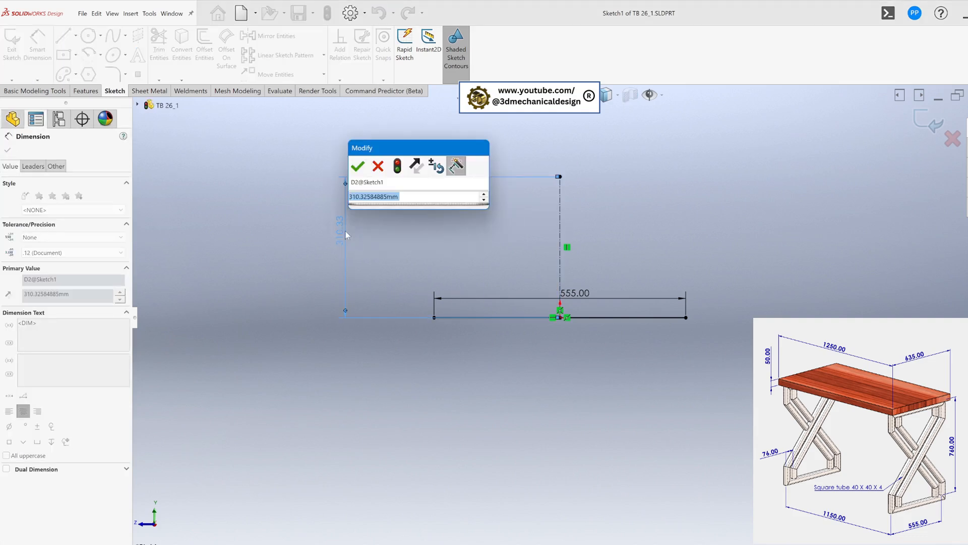
{"action": "type", "text": "760"}
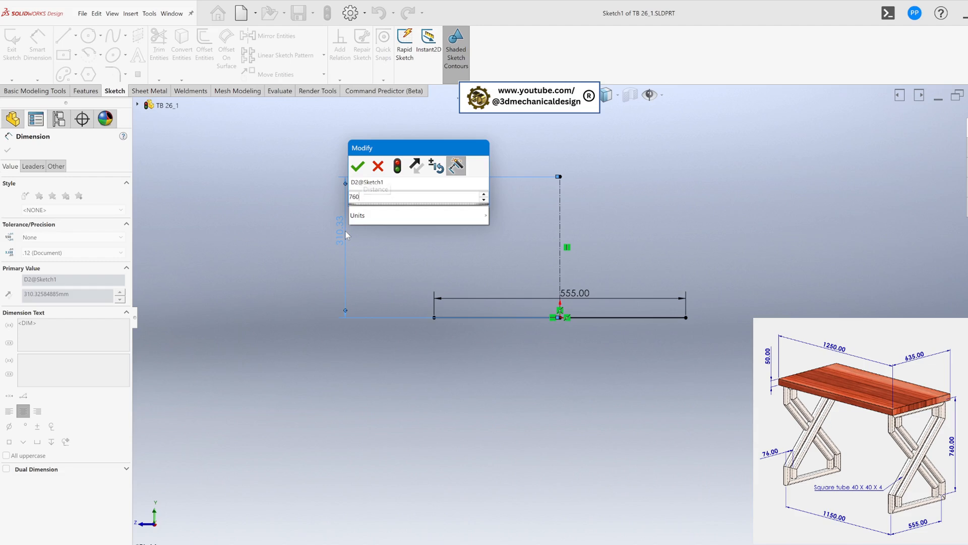
{"action": "key", "text": "Return"}
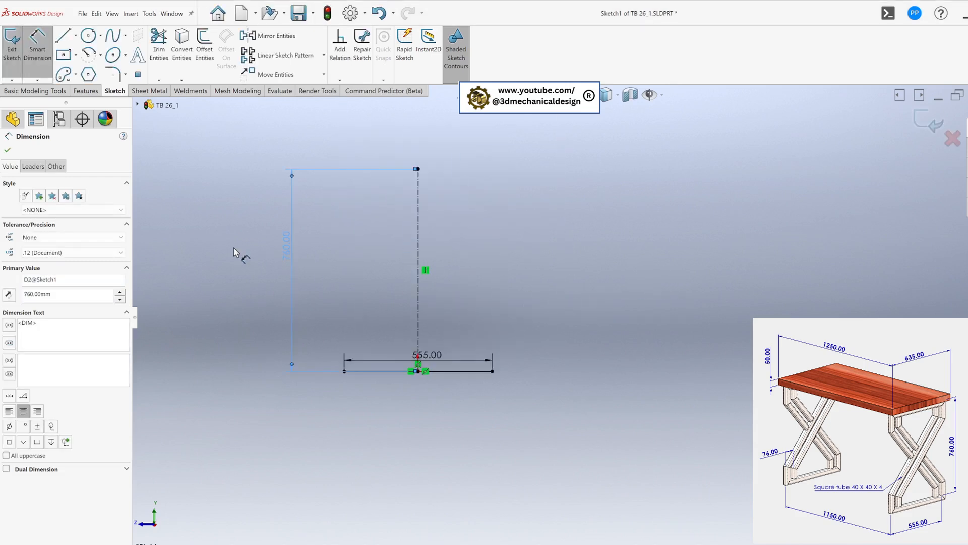
Draw a nearly horizontal line about 528 mm long above the centerline's upper end.
{"action": "key", "text": "s"}
{"action": "left_click", "coordinate": [341, 263]}
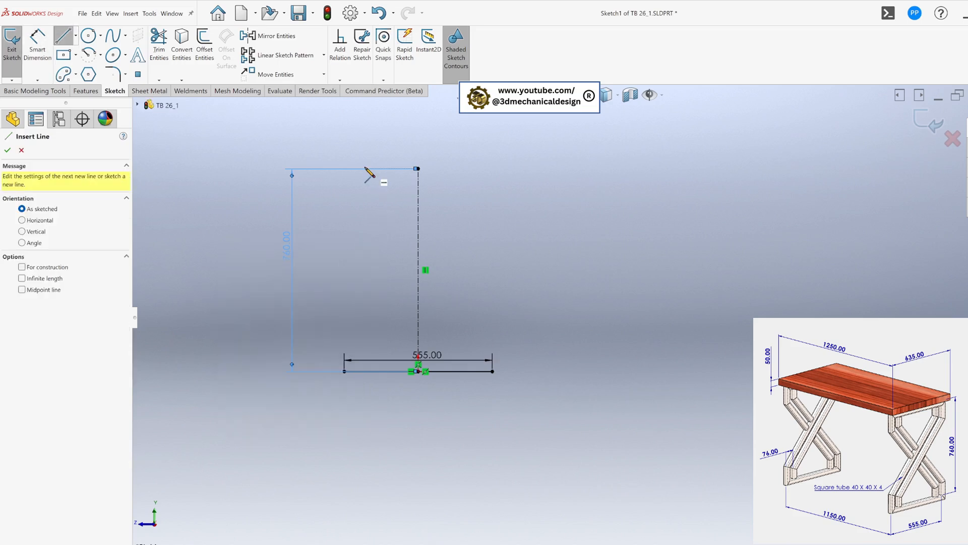
{"action": "left_click", "coordinate": [335, 149]}
{"action": "left_click", "coordinate": [476, 146]}
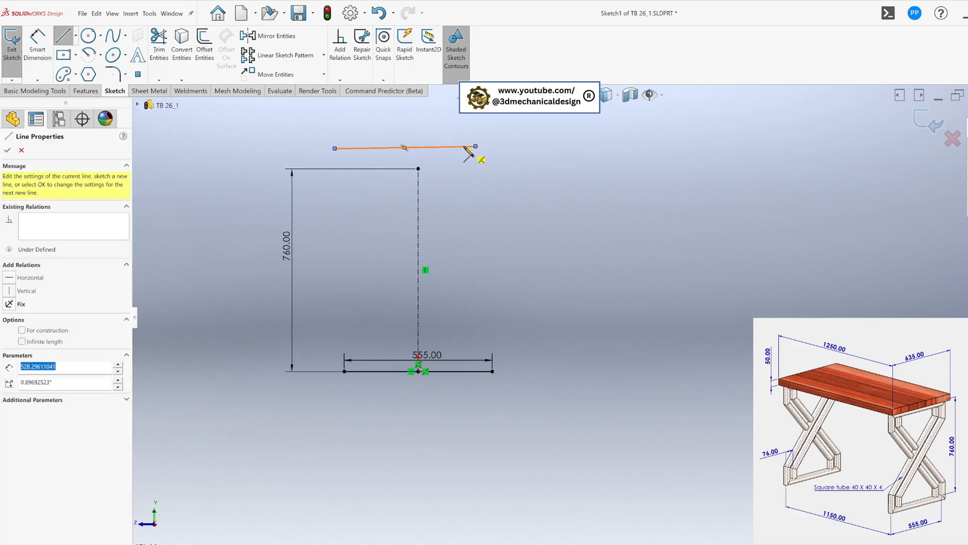
{"action": "key", "text": "Escape"}
Make the upper line horizontal and equal in length to the base line.
{"action": "left_click", "coordinate": [435, 147]}
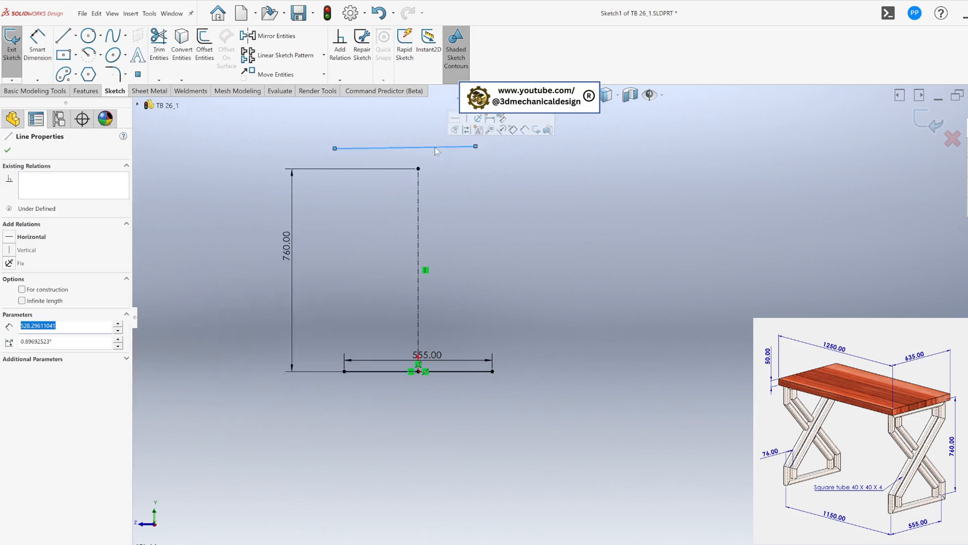
{"action": "left_click", "coordinate": [10, 237]}
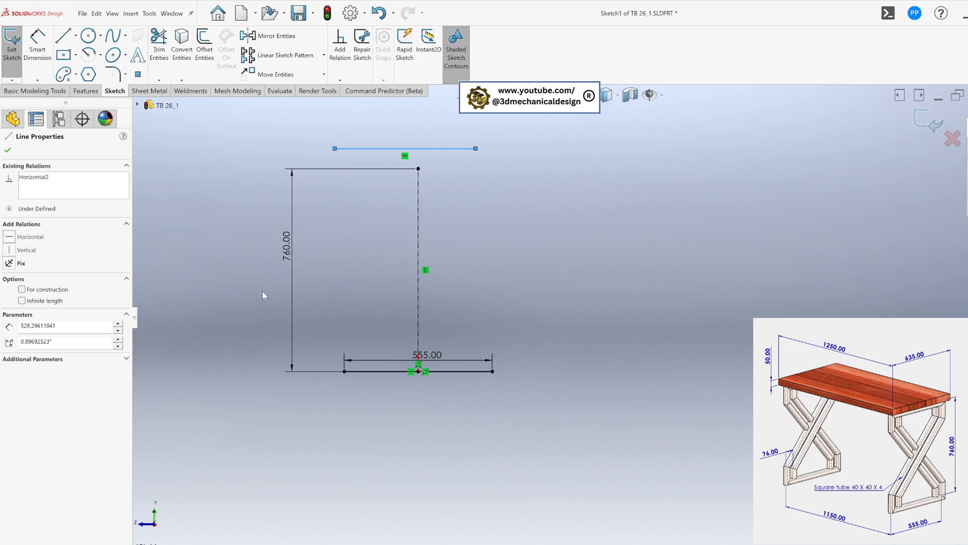
{"action": "left_click", "coordinate": [383, 372], "text": "ctrl"}
{"action": "left_click", "coordinate": [10, 344]}
{"action": "left_click", "coordinate": [442, 158]}
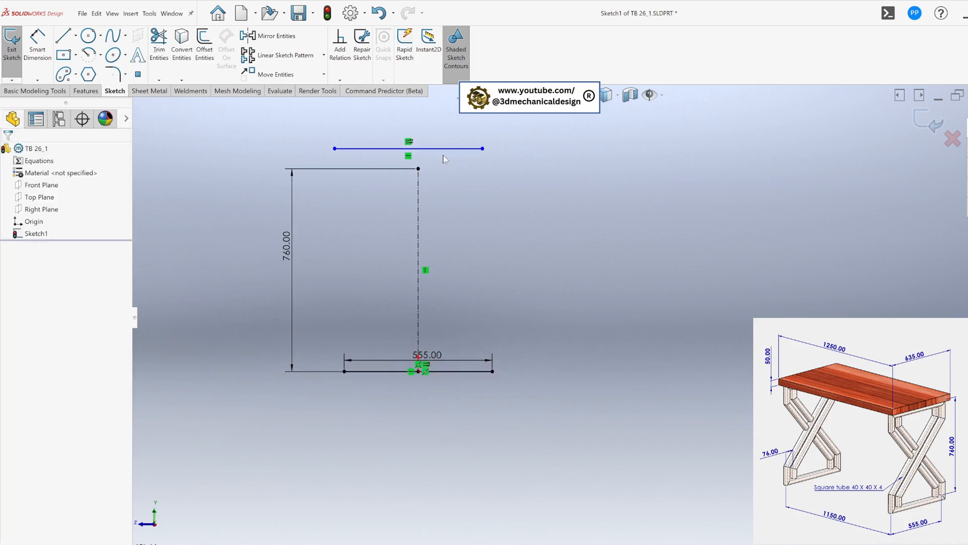
Add a Midpoint relation between the upper line and the top endpoint of the centerline.
{"action": "left_click", "coordinate": [431, 149]}
{"action": "left_click", "coordinate": [419, 169], "text": "ctrl"}
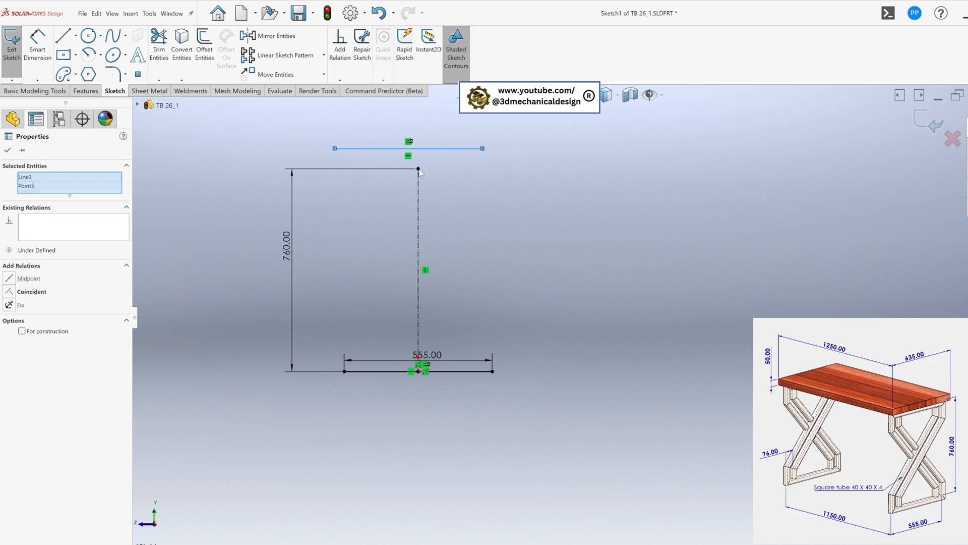
{"action": "left_click", "coordinate": [20, 278]}
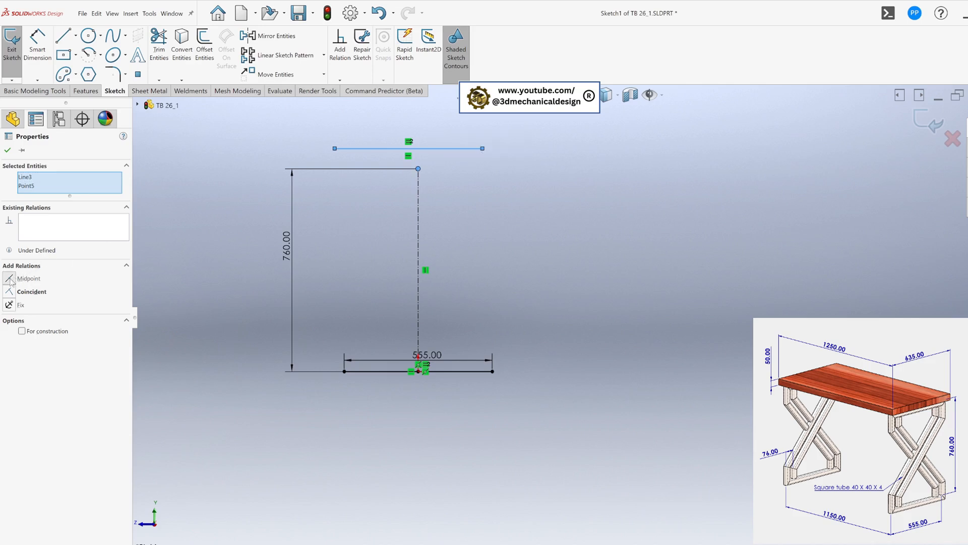
{"action": "left_click", "coordinate": [653, 255]}
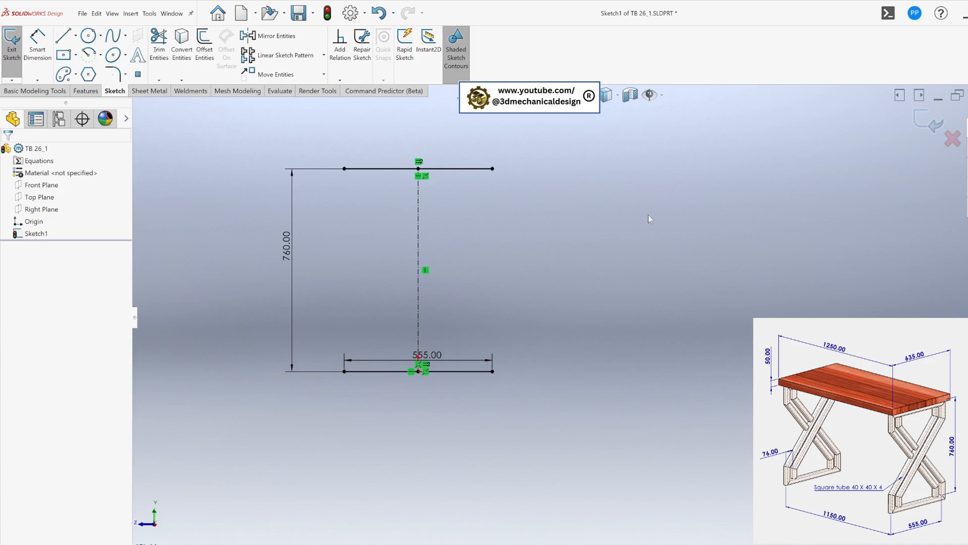
Draw a chain from the base line's left end: a short vertical, a diagonal across the centerline, and a short vertical up to the upper line.
{"action": "key", "text": "s"}
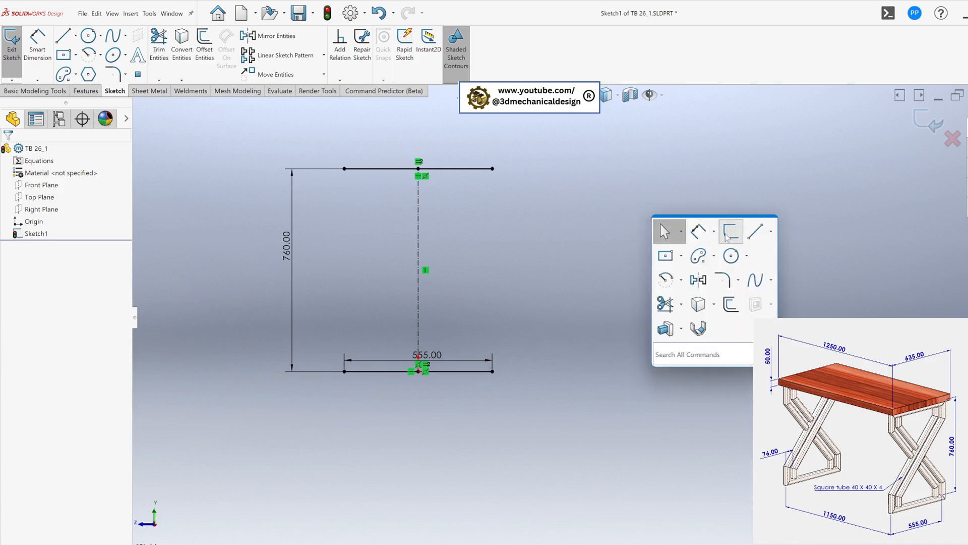
{"action": "left_click", "coordinate": [755, 232]}
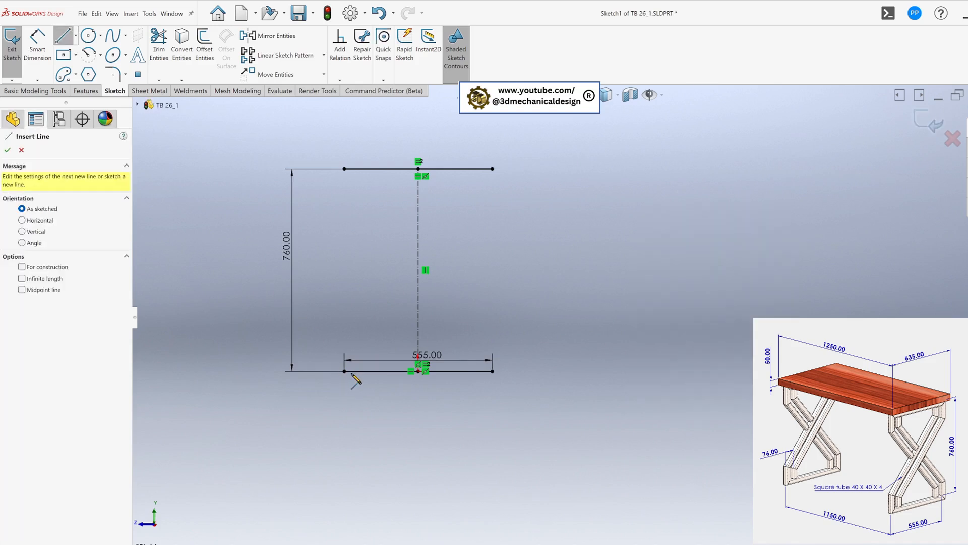
{"action": "left_click", "coordinate": [345, 371]}
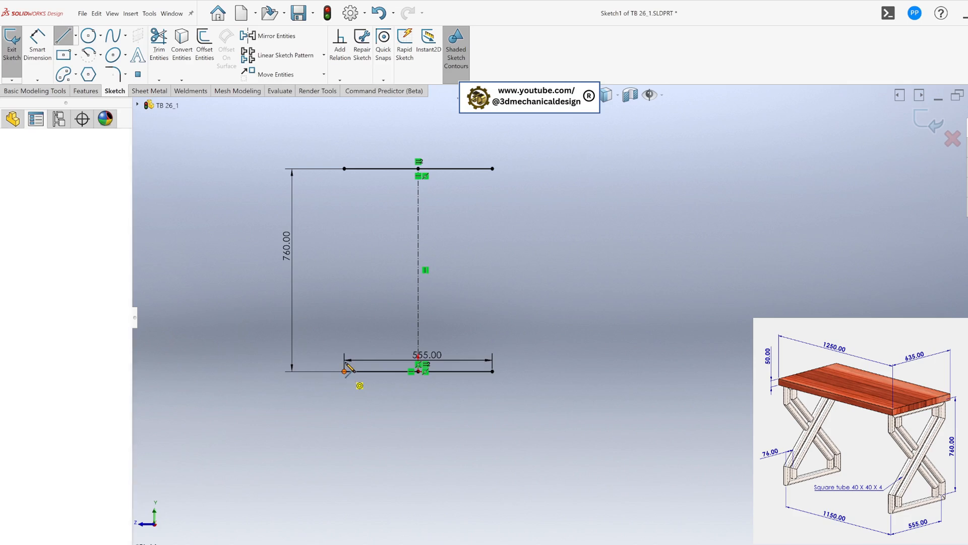
{"action": "left_click", "coordinate": [345, 334]}
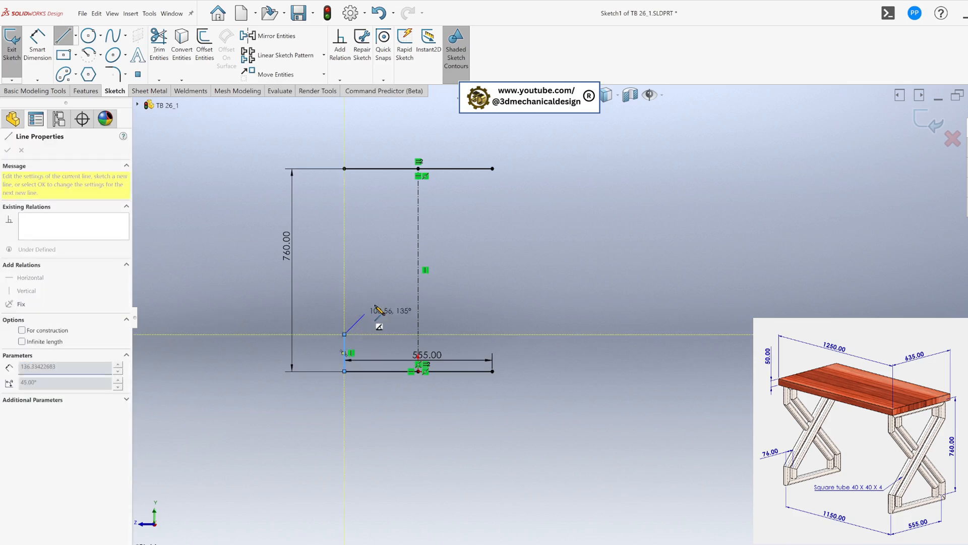
{"action": "left_click", "coordinate": [457, 197]}
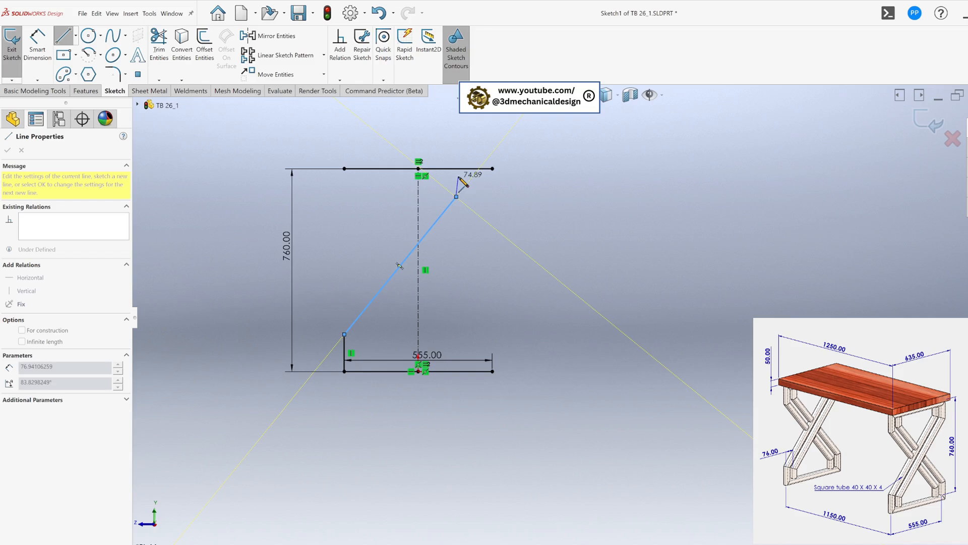
{"action": "left_click", "coordinate": [457, 170]}
{"action": "key", "text": "Escape"}
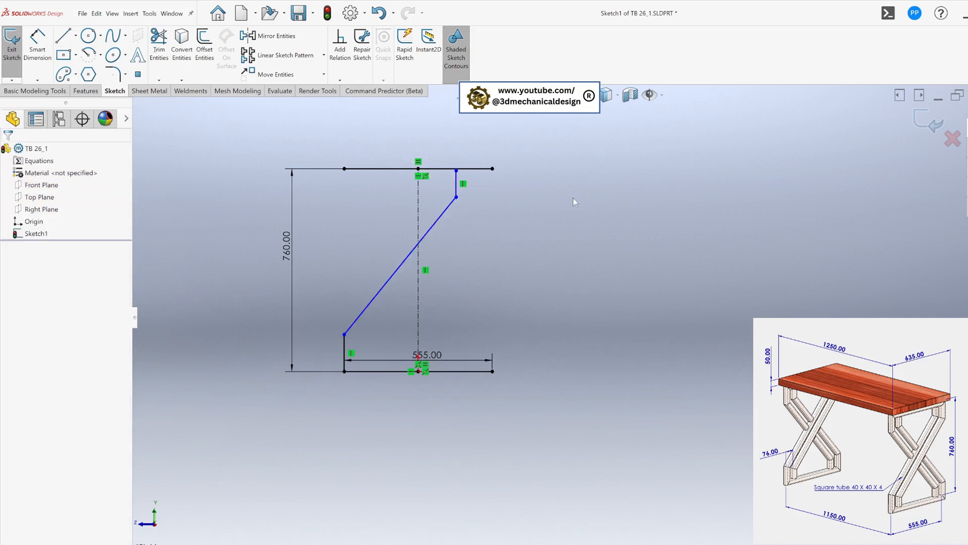
Draw a second chain from the upper line's right end: a short vertical, a diagonal across the centerline, and a short vertical down to the base line.
{"action": "key", "text": "s"}
{"action": "left_click", "coordinate": [681, 214]}
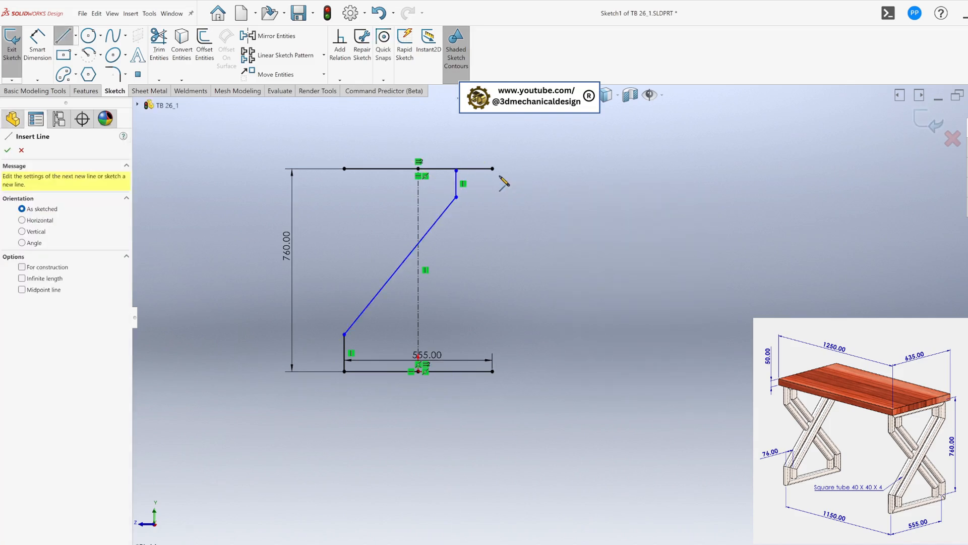
{"action": "left_click", "coordinate": [492, 169]}
{"action": "left_click", "coordinate": [492, 210]}
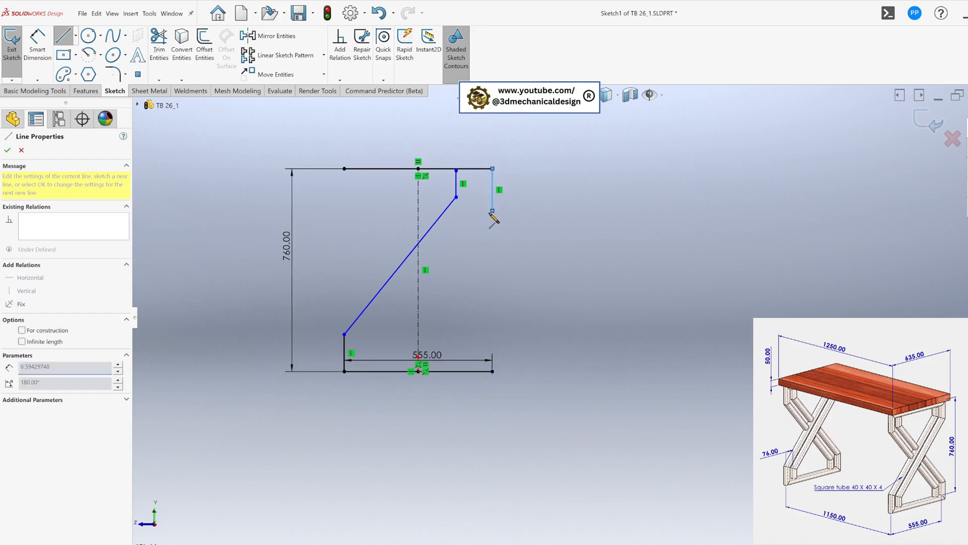
{"action": "left_click", "coordinate": [374, 342]}
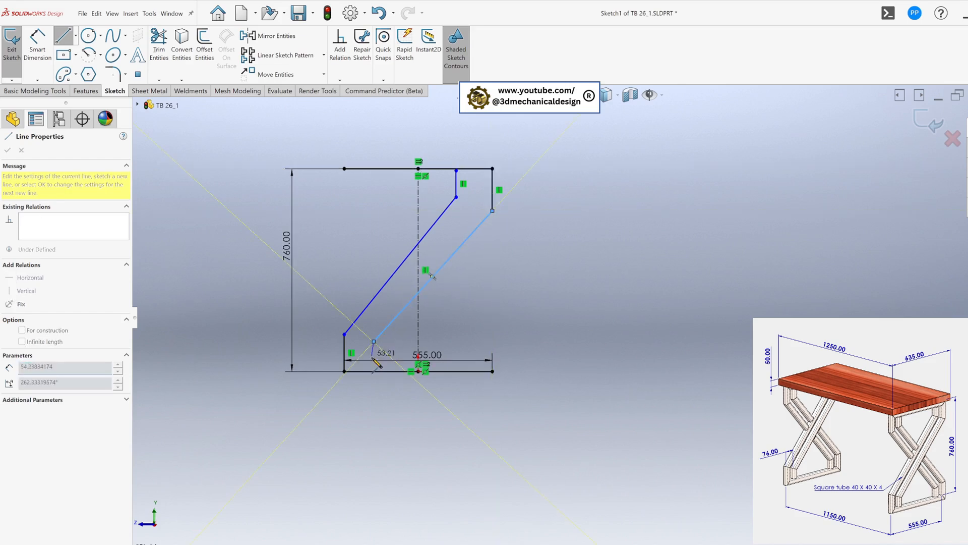
{"action": "left_click", "coordinate": [374, 371]}
{"action": "key", "text": "Escape"}
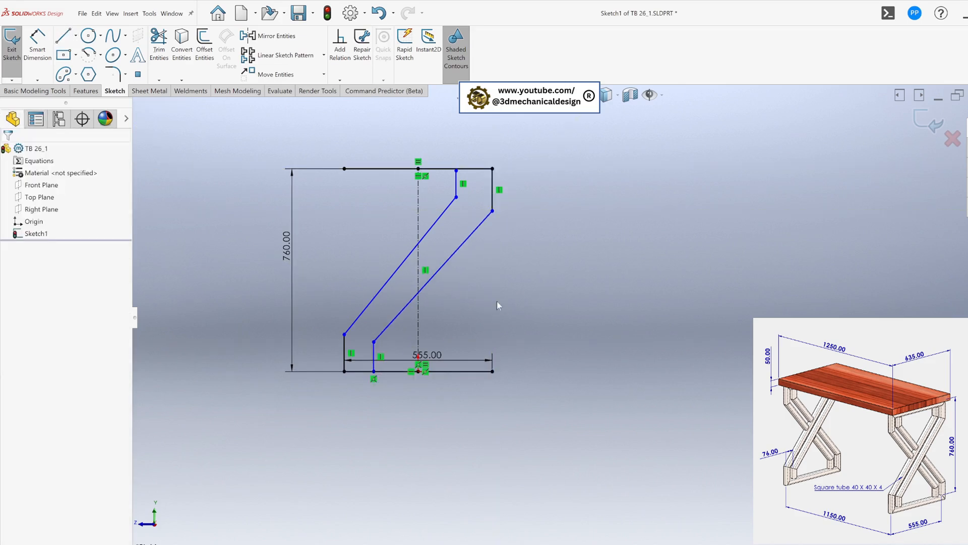
Add an Equal relation between the two outer short verticals at the lower left and upper right of the frame.
{"action": "left_click", "coordinate": [344, 348]}
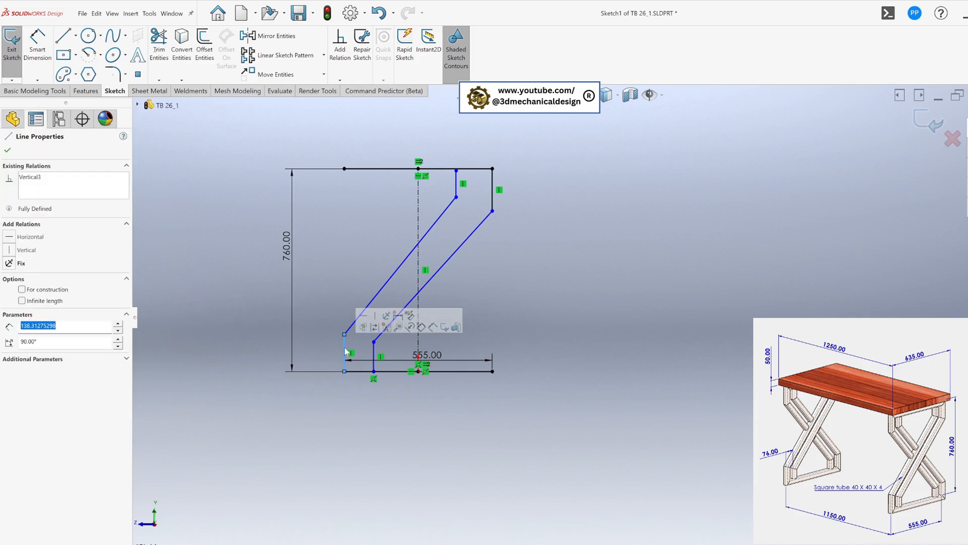
{"action": "left_click", "coordinate": [493, 186], "text": "ctrl"}
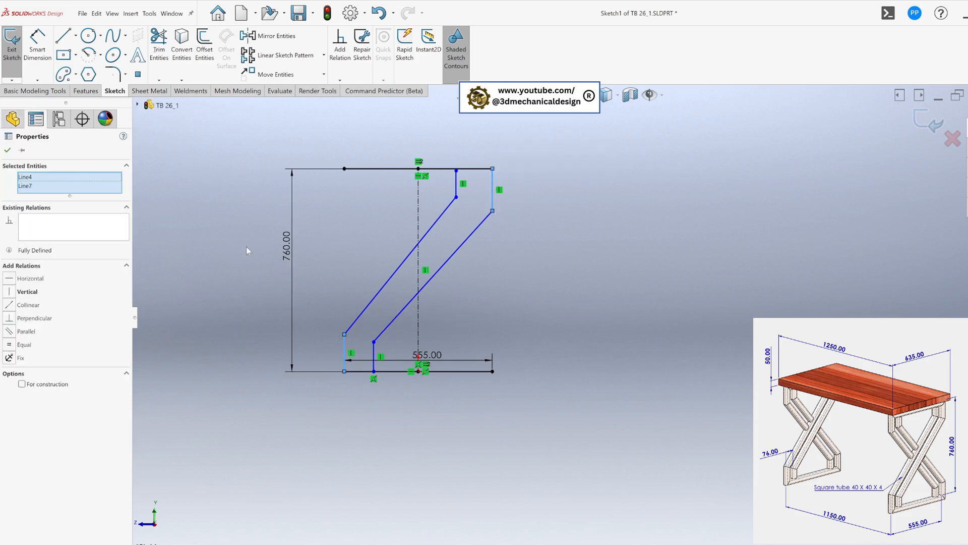
{"action": "left_click", "coordinate": [20, 344]}
{"action": "left_click", "coordinate": [514, 246]}
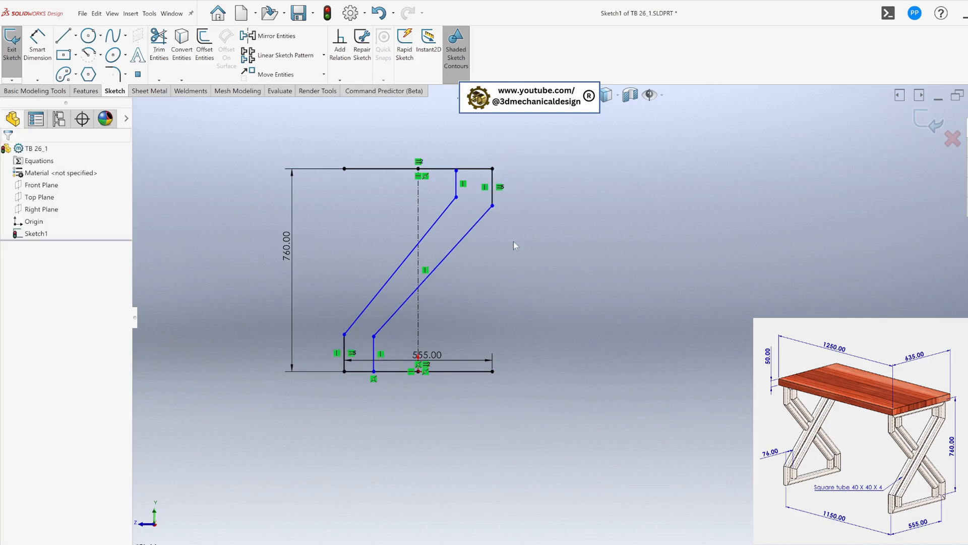
Add a Parallel relation between the two diagonal lines.
{"action": "left_click", "coordinate": [478, 223]}
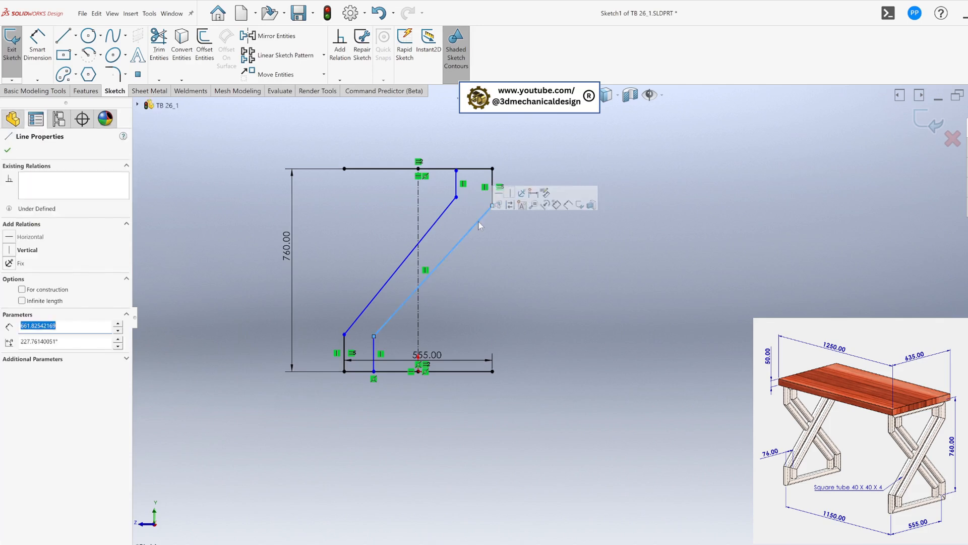
{"action": "left_click", "coordinate": [443, 211], "text": "ctrl"}
{"action": "left_click", "coordinate": [446, 214], "text": "ctrl"}
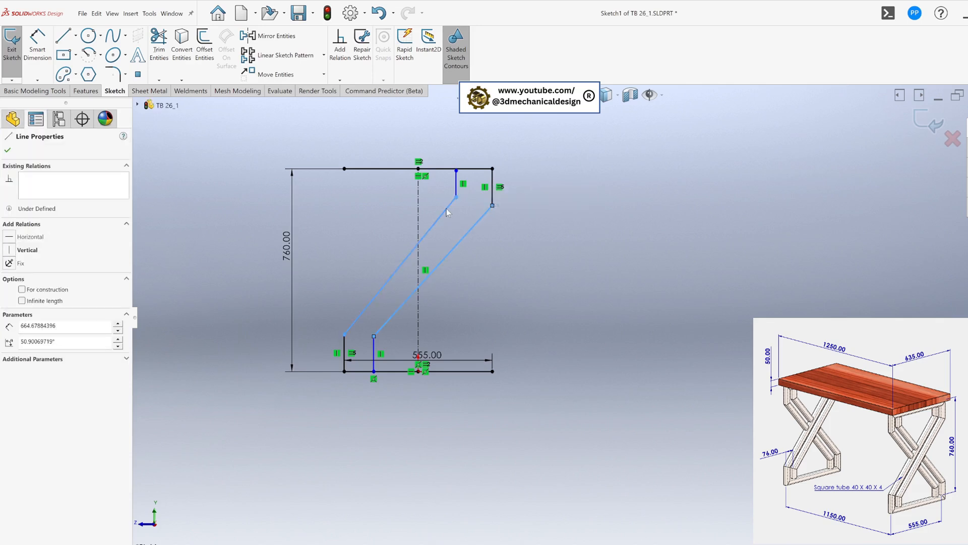
{"action": "left_click", "coordinate": [26, 331]}
{"action": "left_click", "coordinate": [631, 258]}
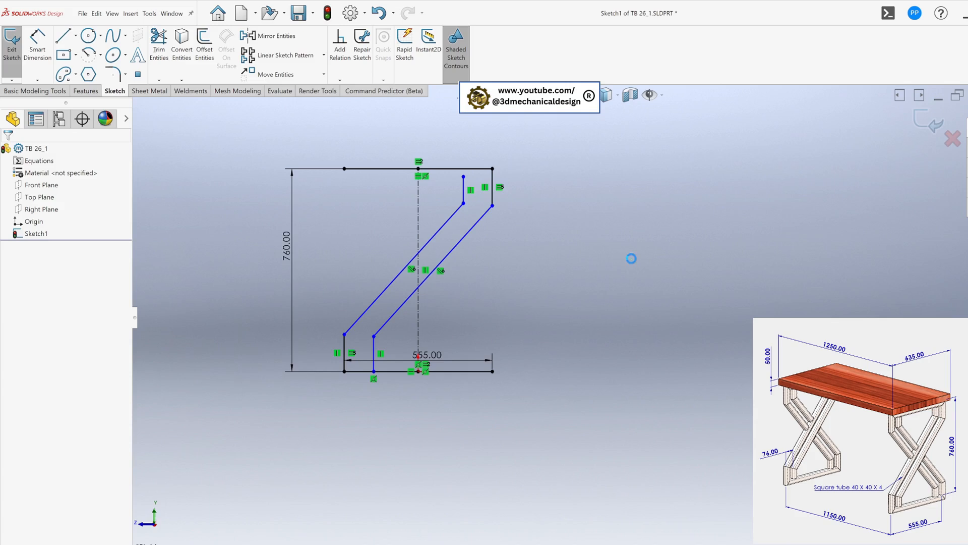
Make the top endpoint of the inner upper vertical coincident with the upper horizontal line.
{"action": "left_click", "coordinate": [463, 177]}
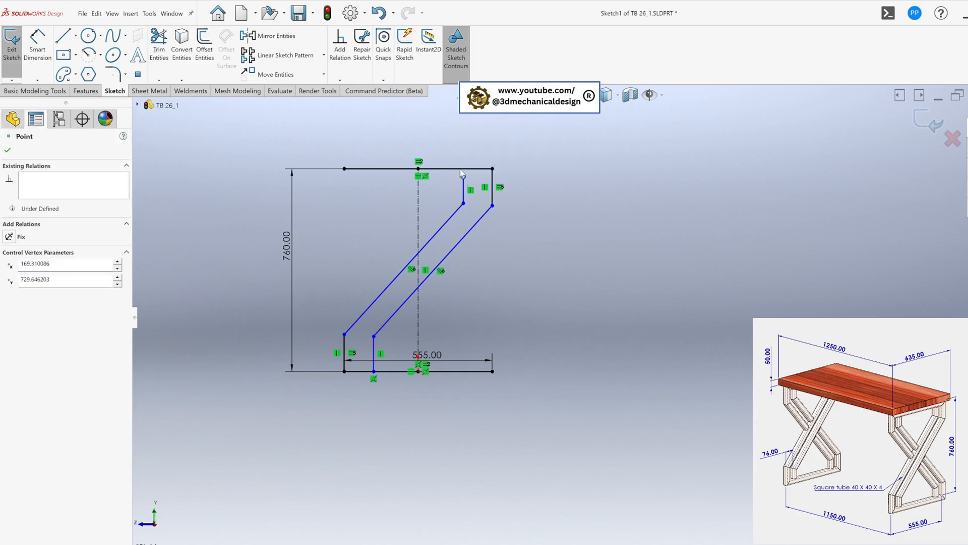
{"action": "left_click", "coordinate": [460, 169], "text": "ctrl"}
{"action": "left_click", "coordinate": [9, 293]}
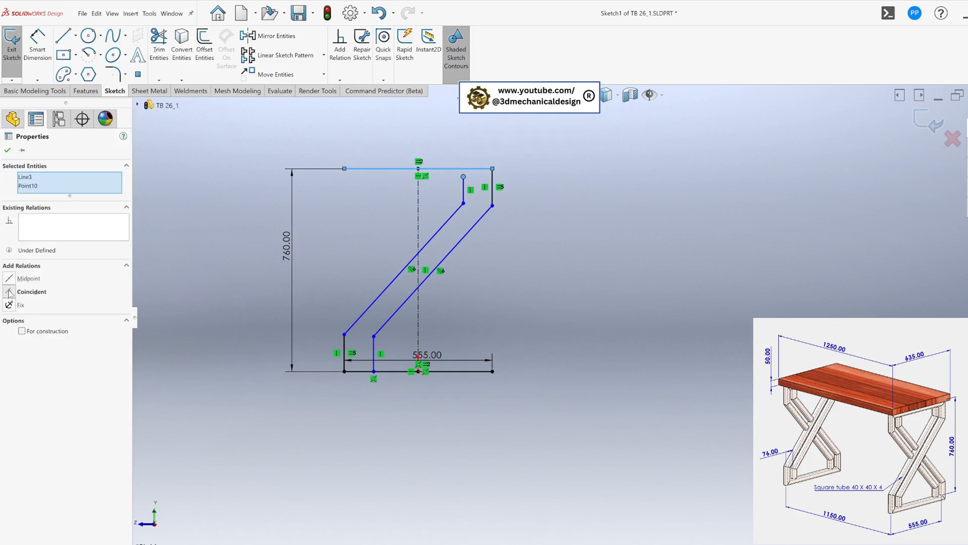
{"action": "left_click", "coordinate": [607, 267]}
Add an Equal relation between the upper and lower inner short verticals.
{"action": "left_click", "coordinate": [464, 186]}
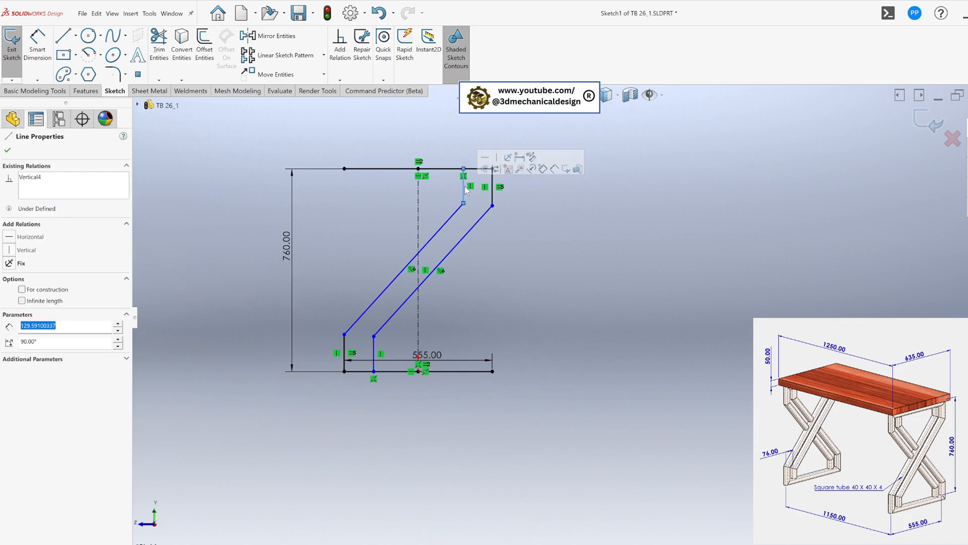
{"action": "left_click", "coordinate": [374, 353], "text": "ctrl"}
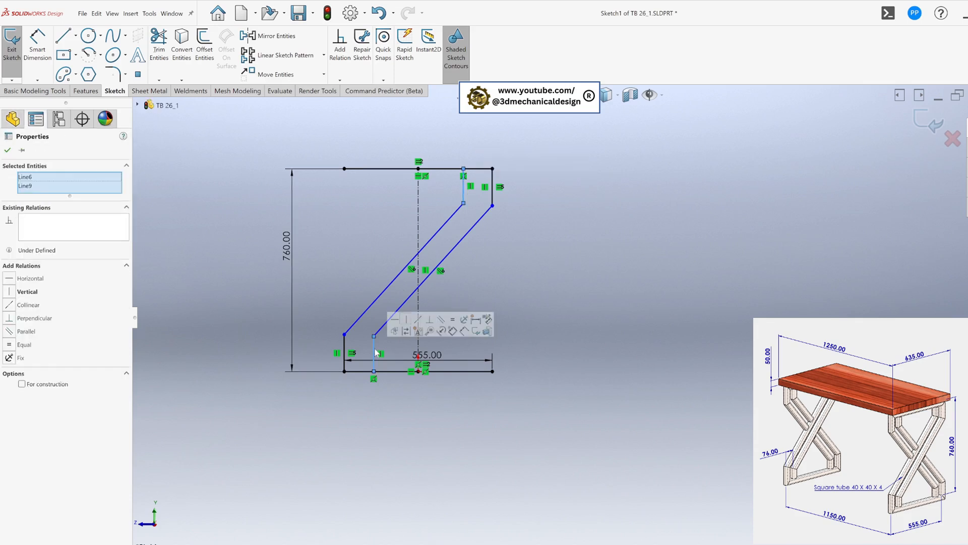
{"action": "left_click", "coordinate": [9, 344]}
{"action": "left_click", "coordinate": [689, 251]}
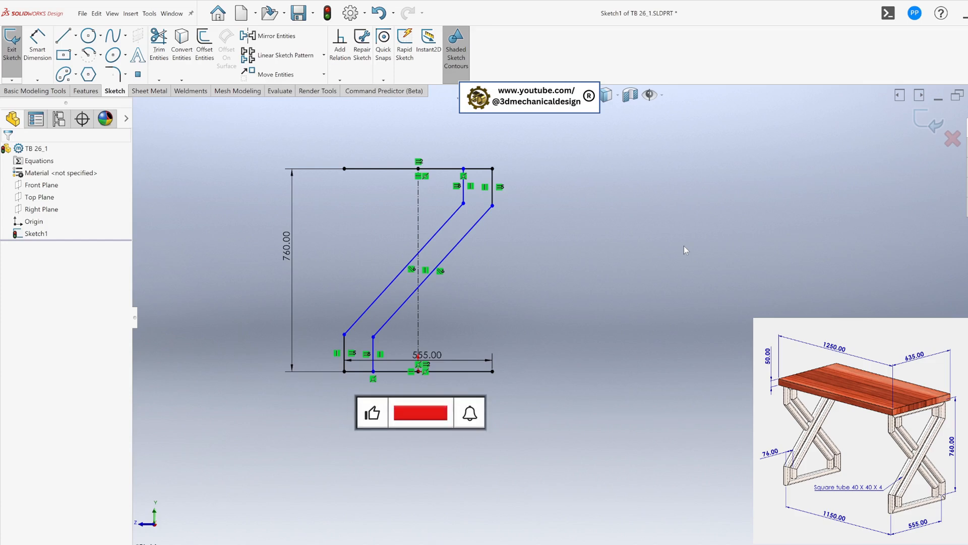
Dimension the outer short vertical at the base line's left end to 125 mm.
{"action": "key", "text": "s"}
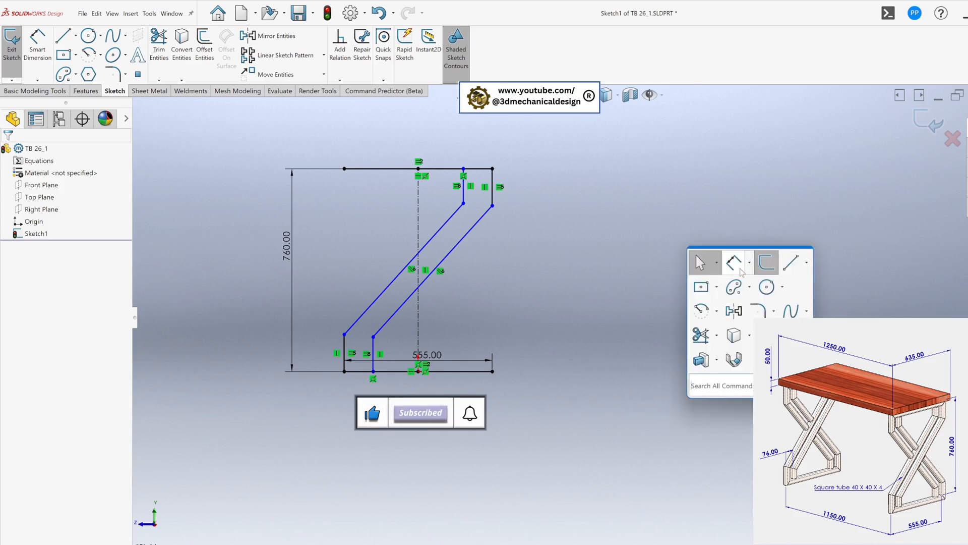
{"action": "left_click", "coordinate": [741, 271]}
{"action": "left_click", "coordinate": [345, 348]}
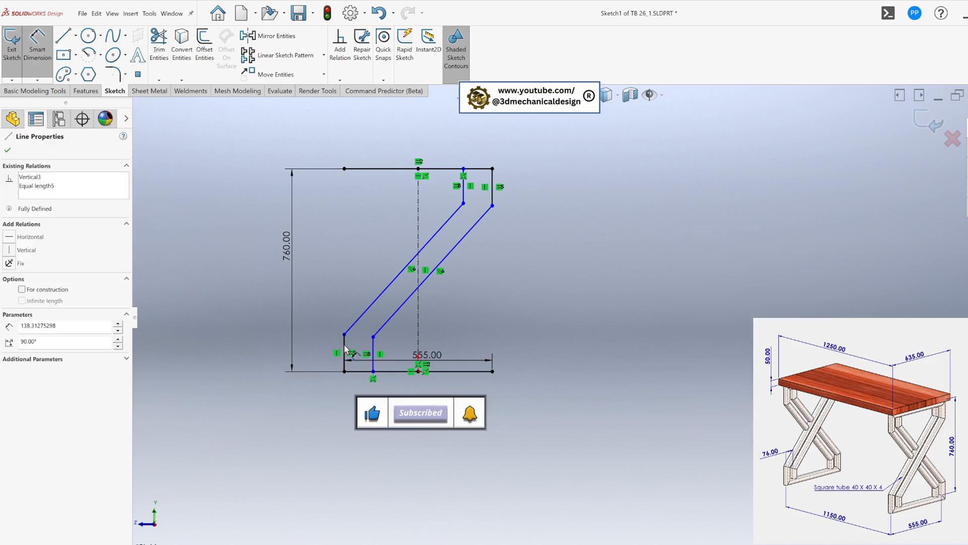
{"action": "left_click", "coordinate": [318, 343]}
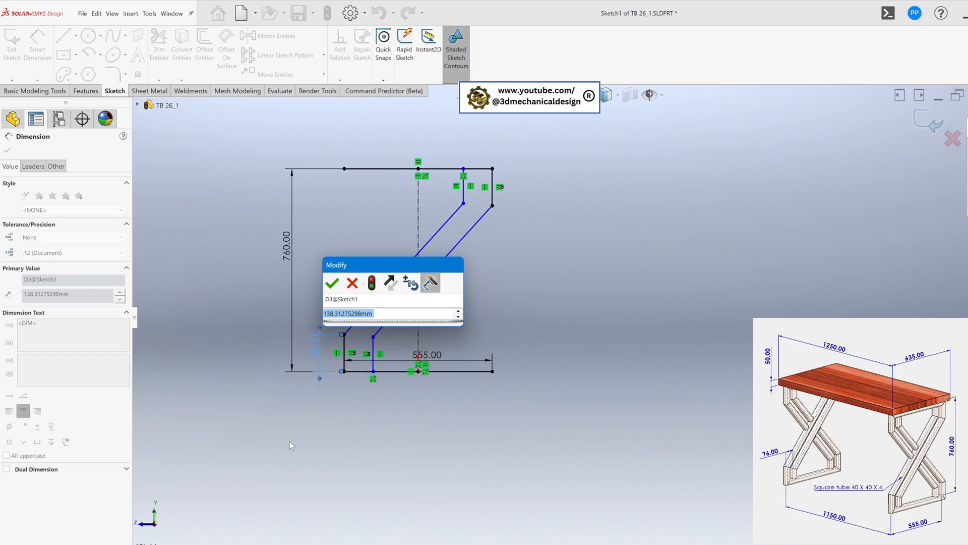
{"action": "type", "text": "125"}
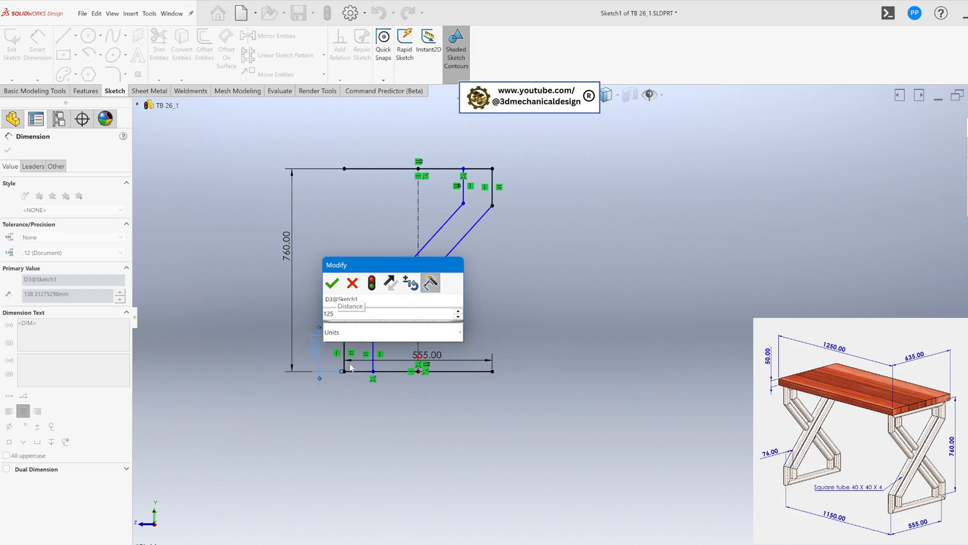
{"action": "left_click", "coordinate": [332, 284]}
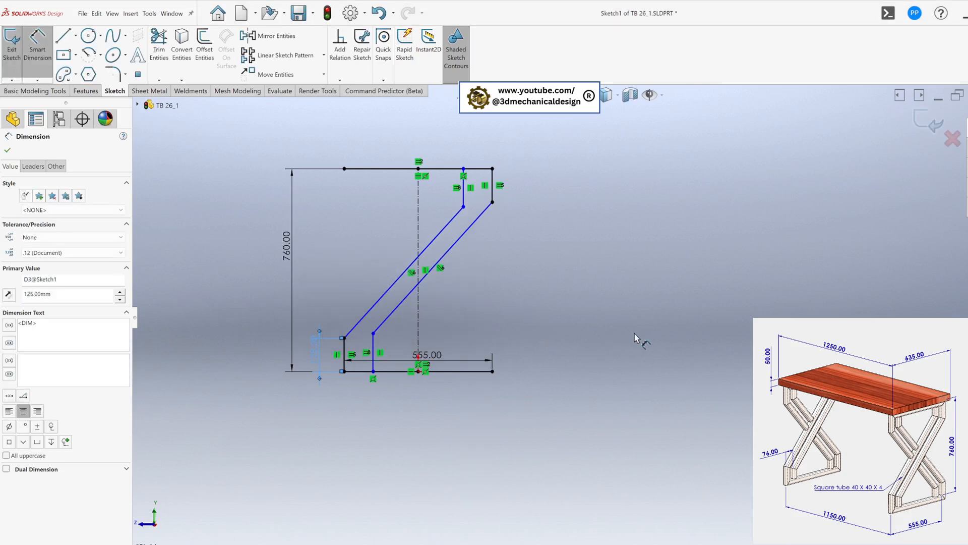
Dimension the horizontal distance between the two lower short verticals to 76 mm.
{"action": "left_click", "coordinate": [376, 353]}
{"action": "left_click", "coordinate": [346, 356]}
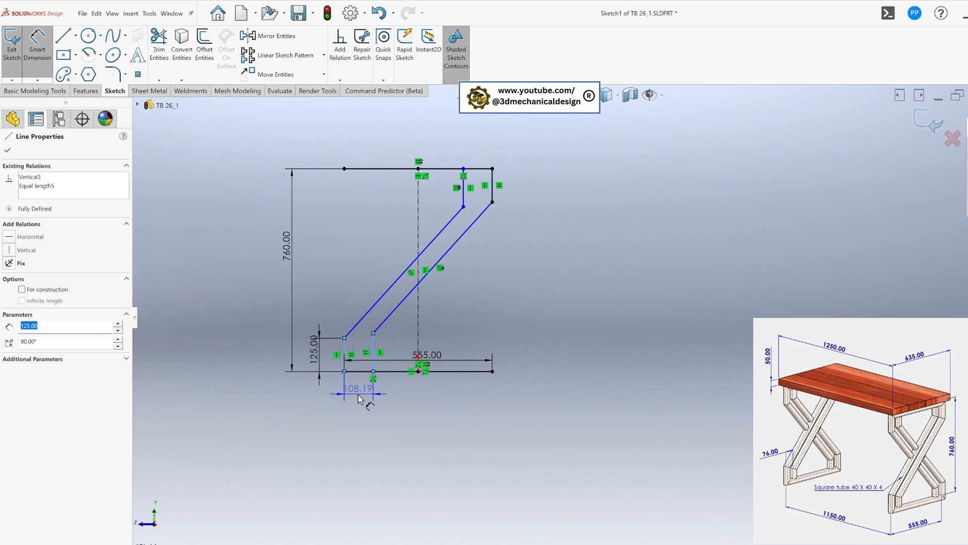
{"action": "left_click", "coordinate": [353, 391]}
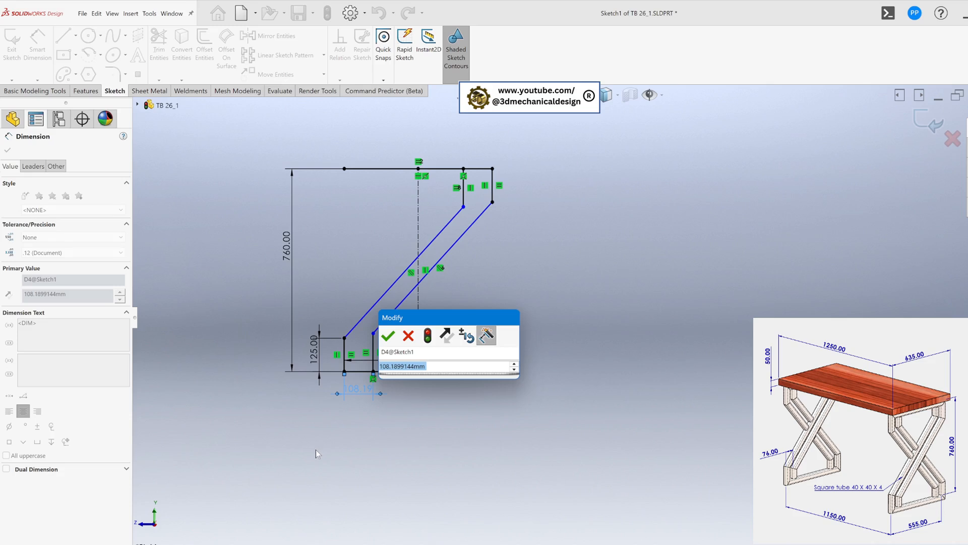
{"action": "type", "text": "76"}
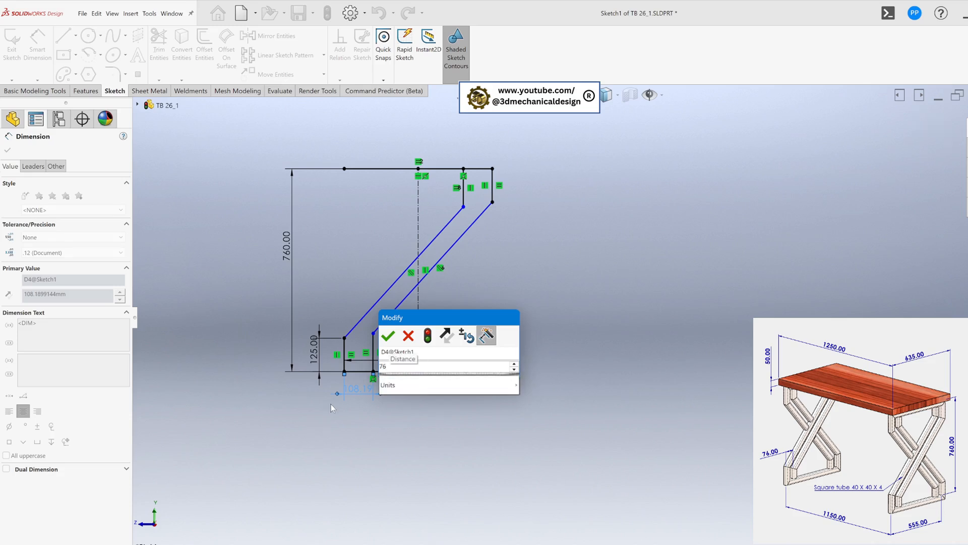
{"action": "left_click", "coordinate": [389, 336]}
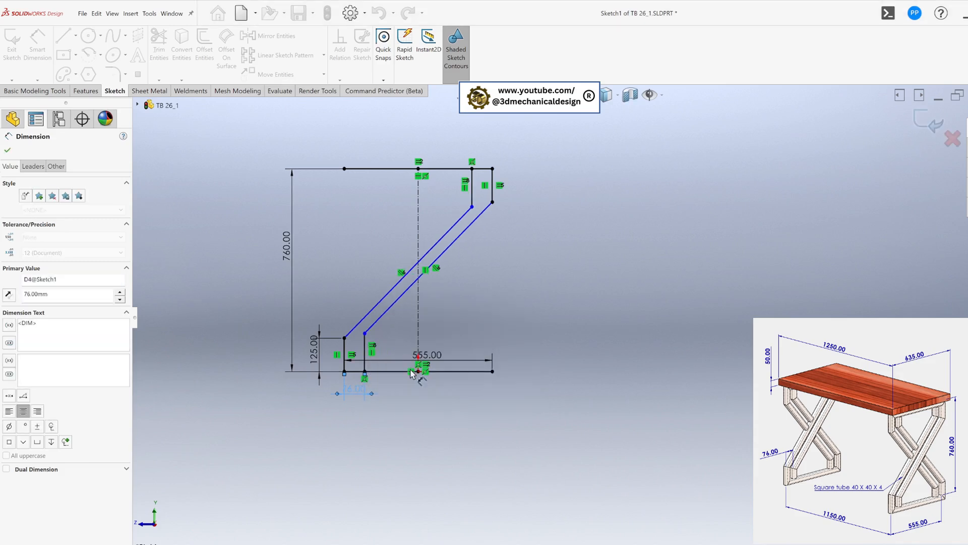
Dimension the perpendicular distance between the two parallel diagonals to 76 mm.
{"action": "left_click", "coordinate": [398, 300]}
{"action": "left_click", "coordinate": [398, 301]}
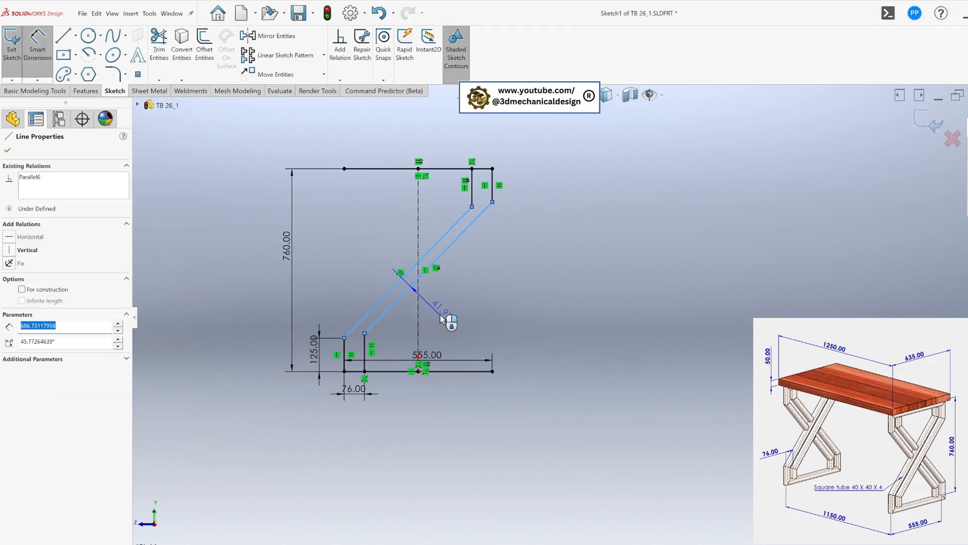
{"action": "left_click", "coordinate": [444, 317]}
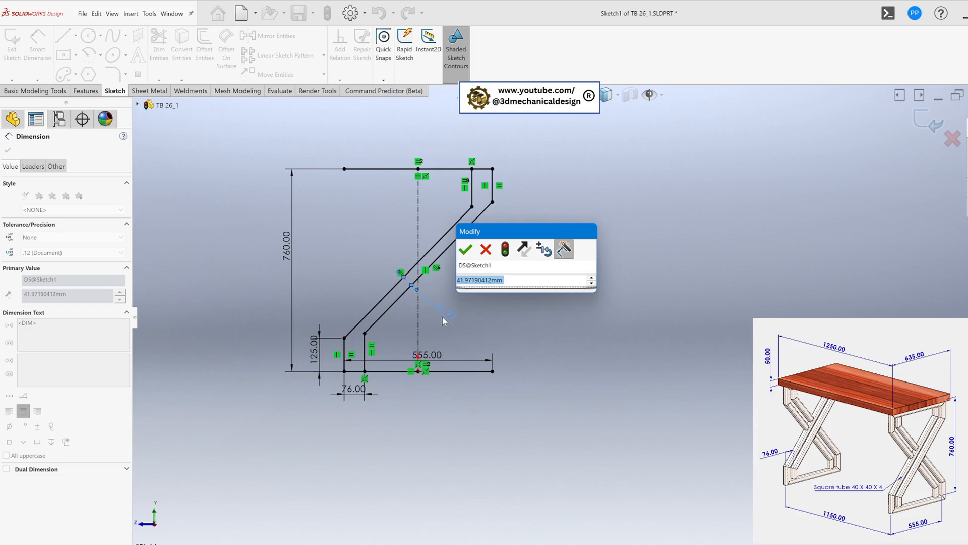
{"action": "type", "text": "76"}
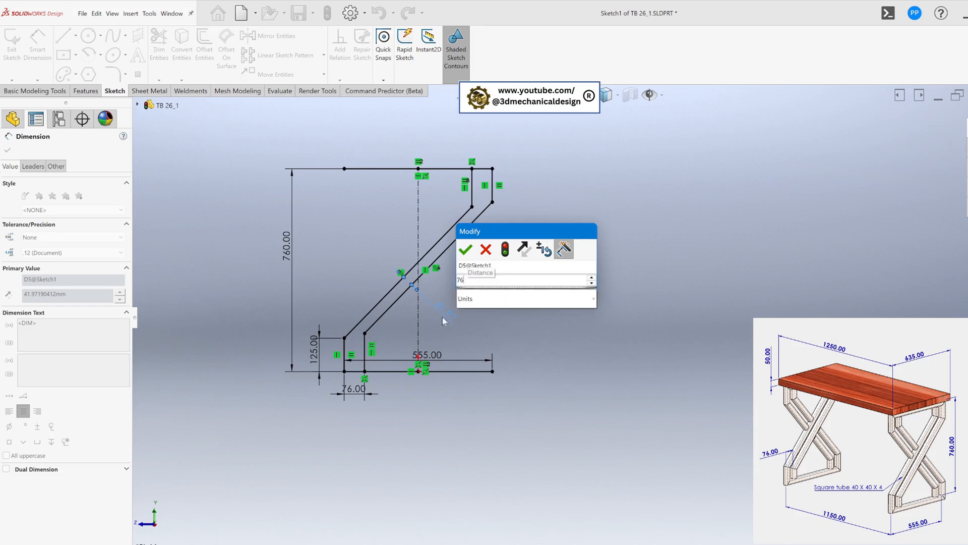
{"action": "left_click", "coordinate": [466, 250]}
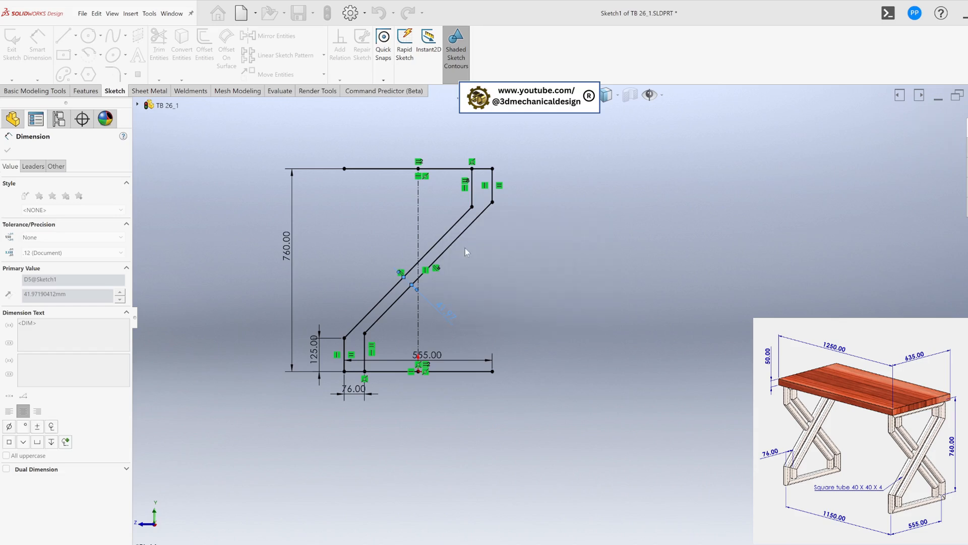
{"action": "key", "text": "Escape"}
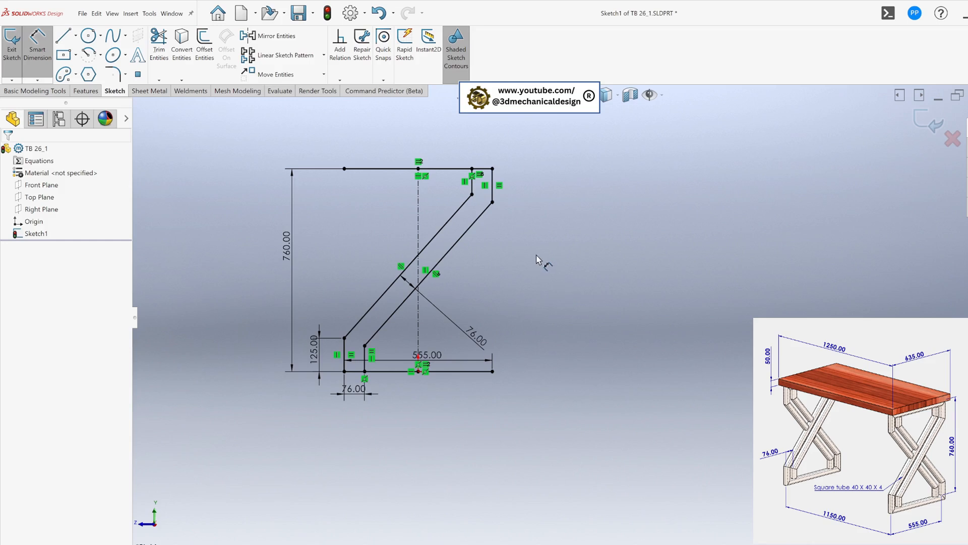
{"action": "key", "text": "Escape"}
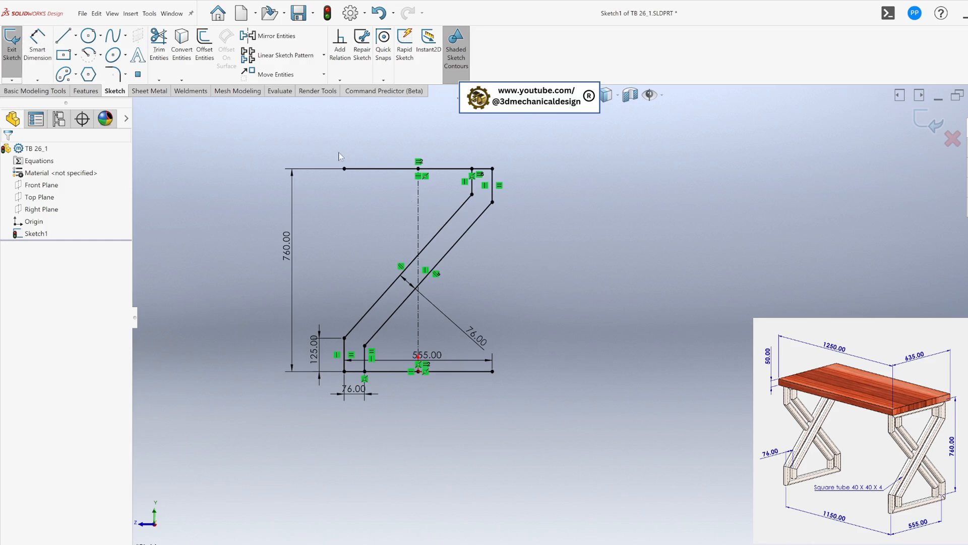
Mirror the two diagonals and their four short end verticals about the vertical centerline, keeping the originals.
{"action": "left_click", "coordinate": [274, 39]}
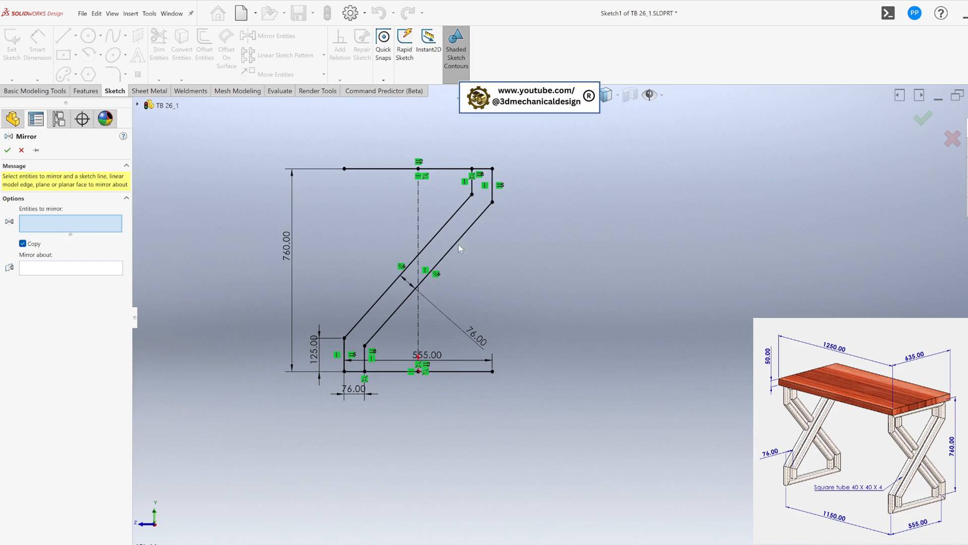
{"action": "left_click", "coordinate": [472, 188]}
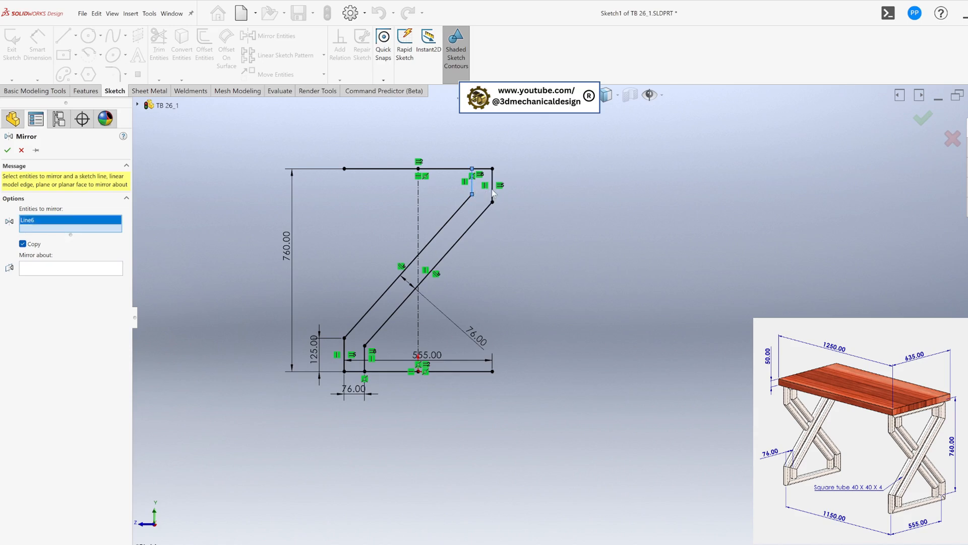
{"action": "left_click", "coordinate": [492, 194]}
{"action": "left_click", "coordinate": [472, 226]}
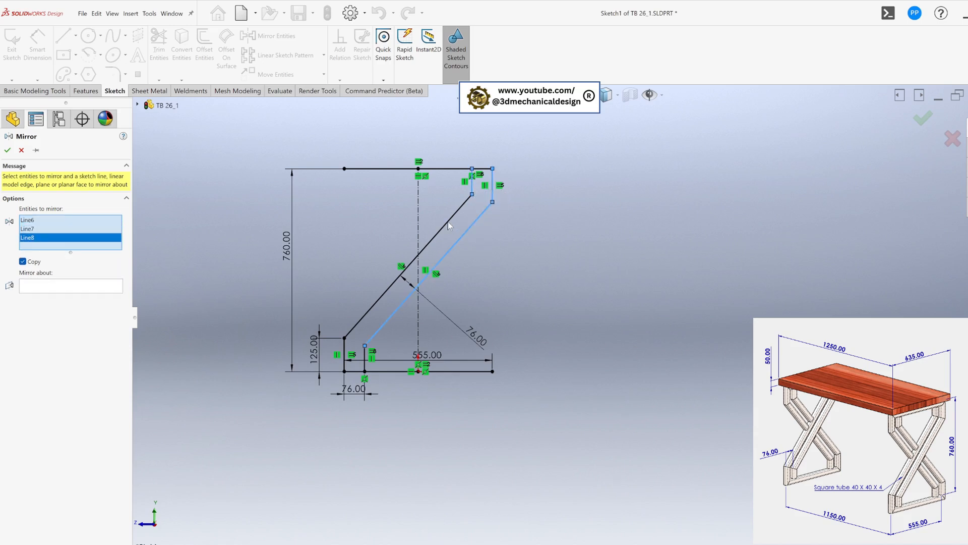
{"action": "left_click", "coordinate": [444, 229]}
{"action": "left_click", "coordinate": [345, 353]}
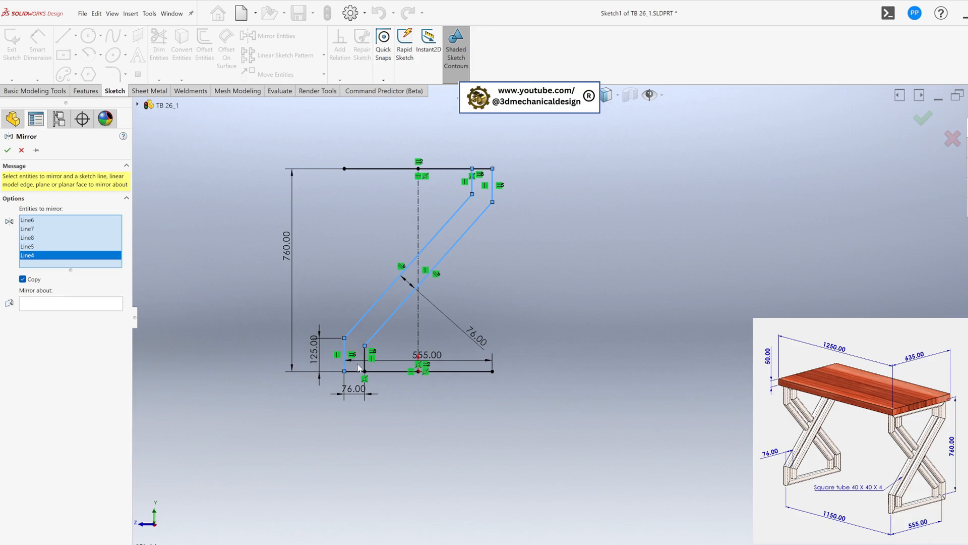
{"action": "left_click", "coordinate": [366, 367]}
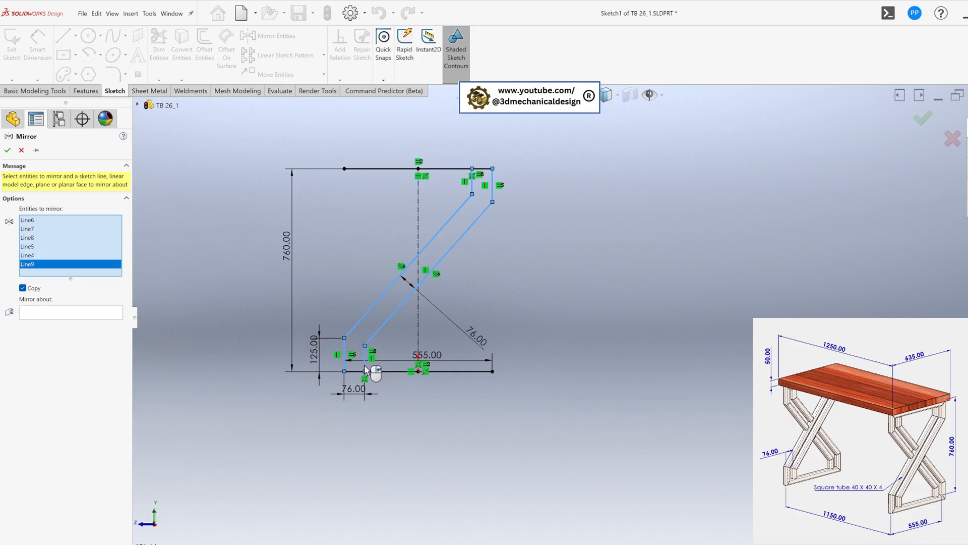
{"action": "left_click", "coordinate": [56, 314]}
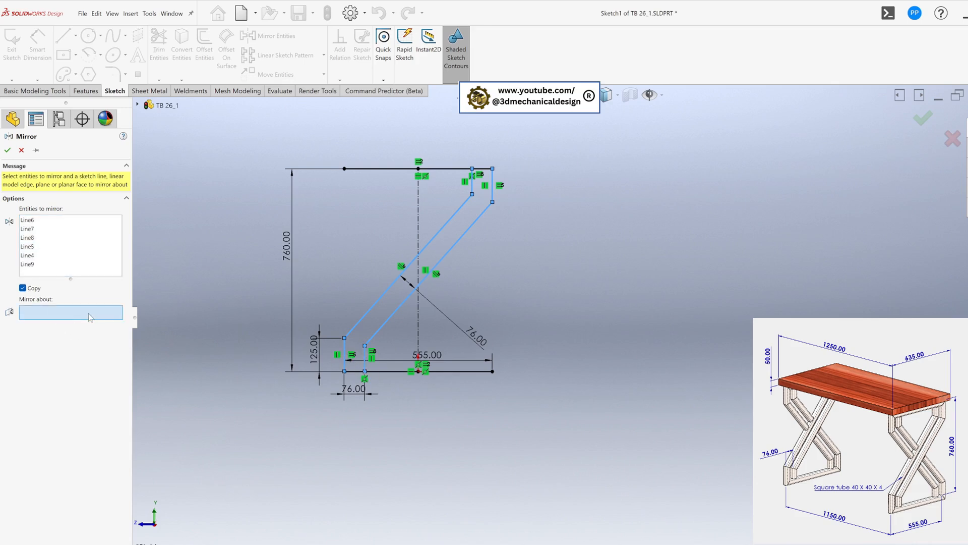
{"action": "left_click", "coordinate": [418, 207]}
{"action": "left_click", "coordinate": [7, 150]}
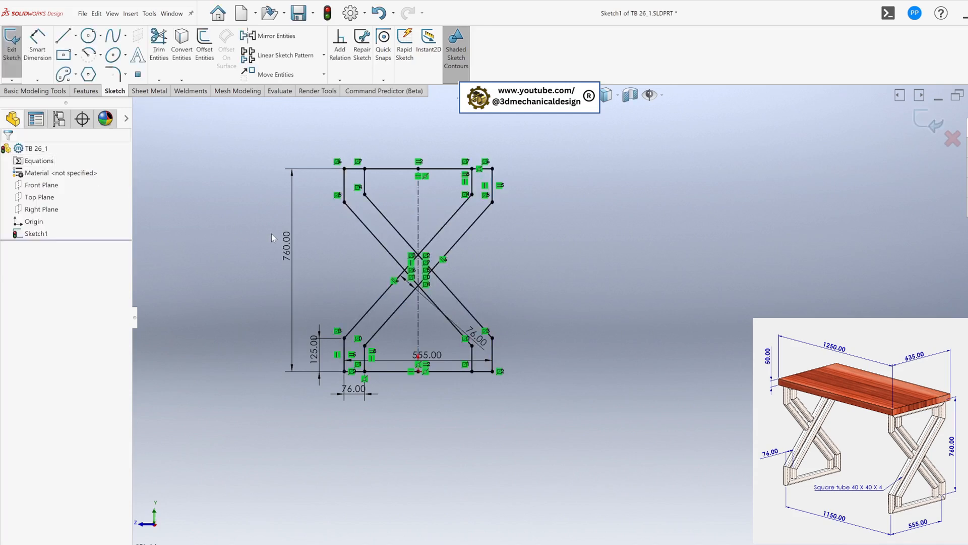
Power trim the mirrored diagonals between the original pair at the crossing, keeping trimmed pieces as construction geometry, and exit the sketch.
{"action": "key", "text": "s"}
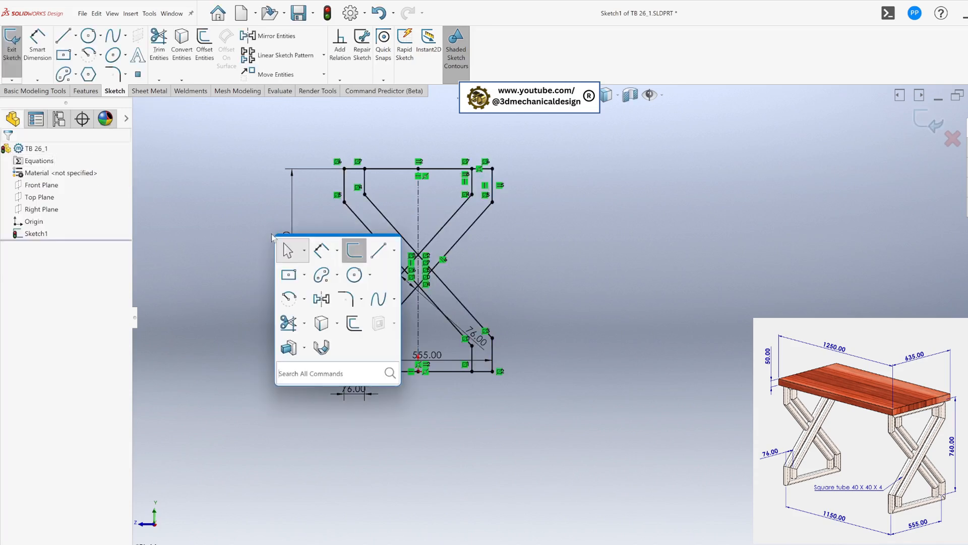
{"action": "left_click", "coordinate": [304, 323]}
{"action": "left_click", "coordinate": [298, 343]}
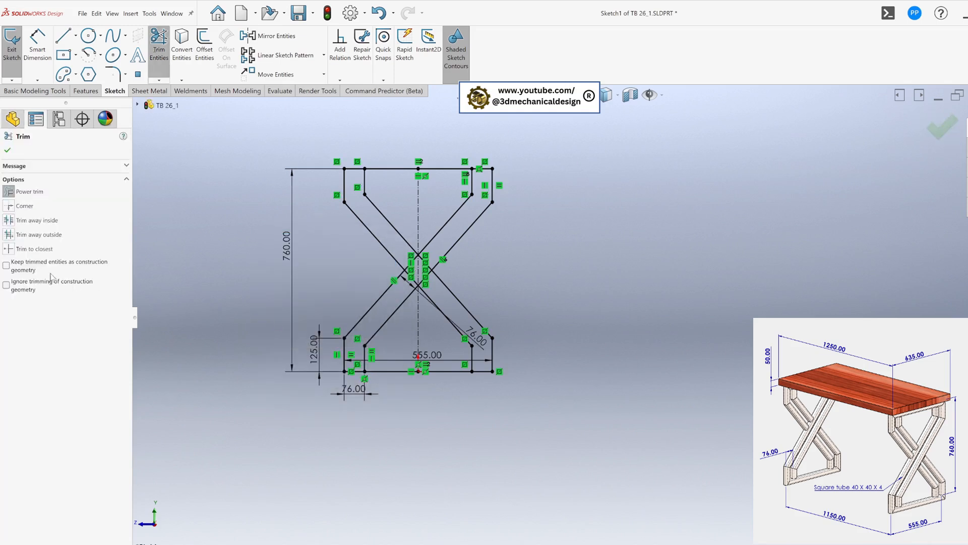
{"action": "left_click", "coordinate": [7, 265]}
{"action": "left_click_drag", "start_coordinate": [449, 241], "coordinate": [395, 299]}
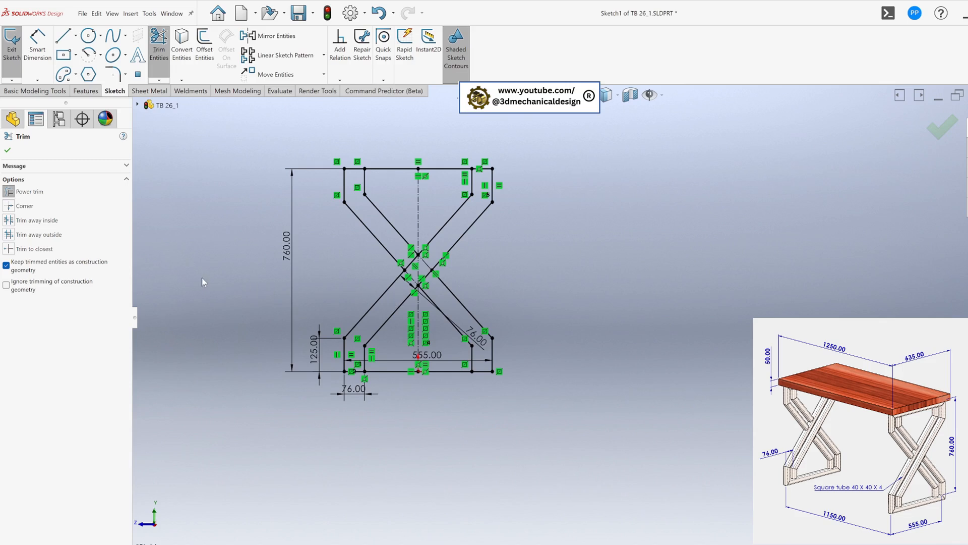
{"action": "left_click", "coordinate": [8, 150]}
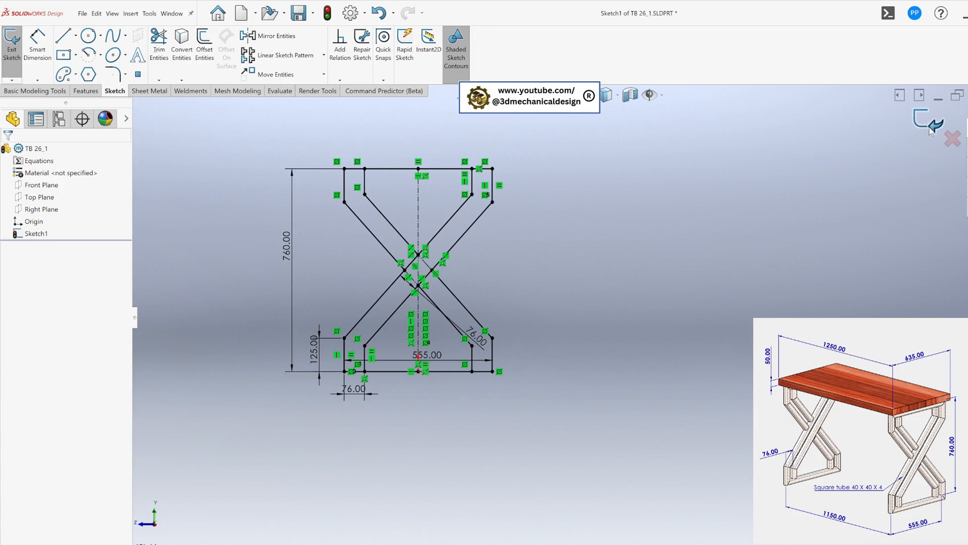
{"action": "left_click", "coordinate": [911, 129]}
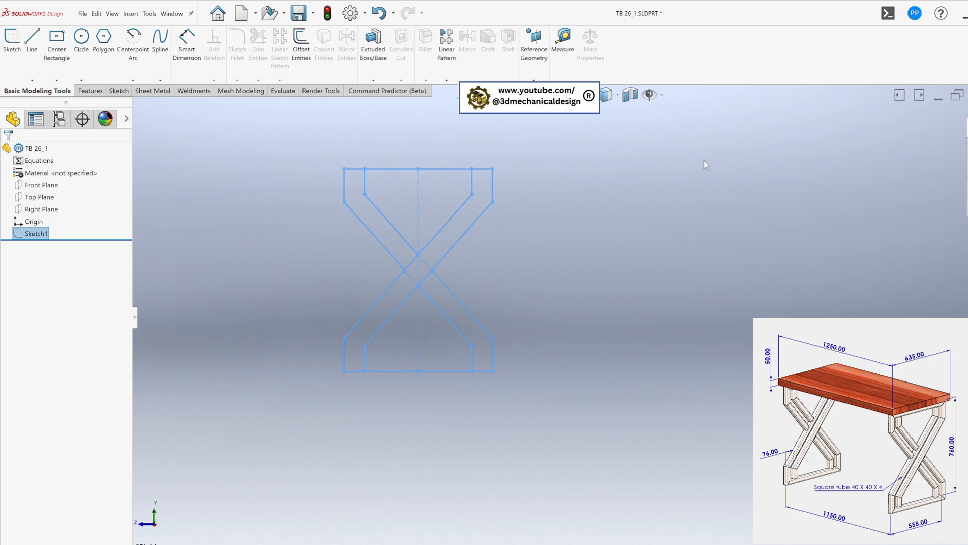
Start a Structural Member with an iso square tube profile, size 40 x 40 x 4.
{"action": "left_click", "coordinate": [194, 92]}
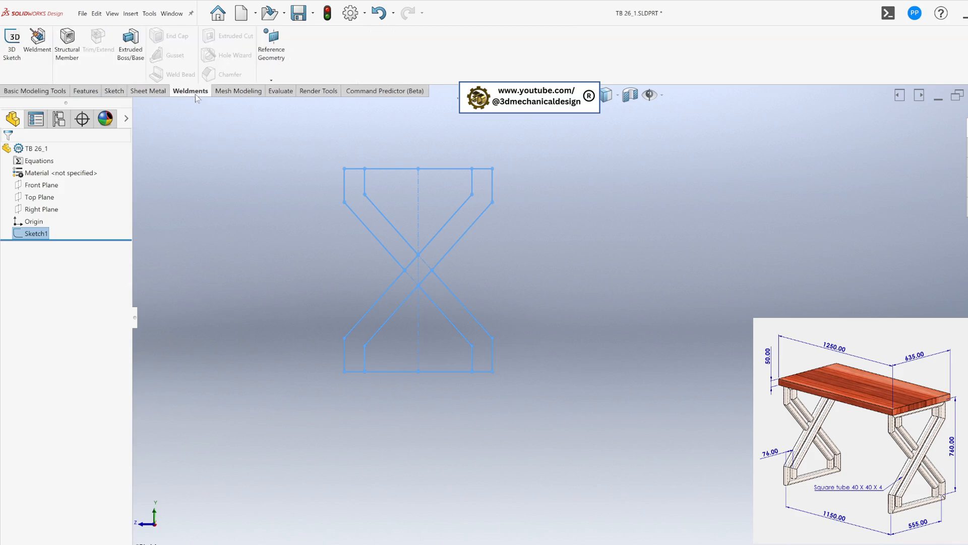
{"action": "left_click", "coordinate": [67, 45]}
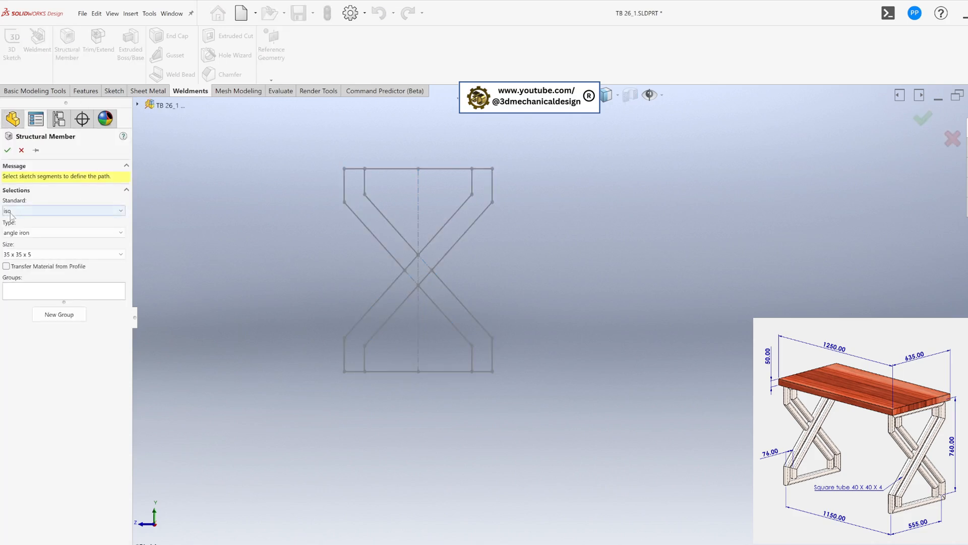
{"action": "left_click", "coordinate": [88, 255]}
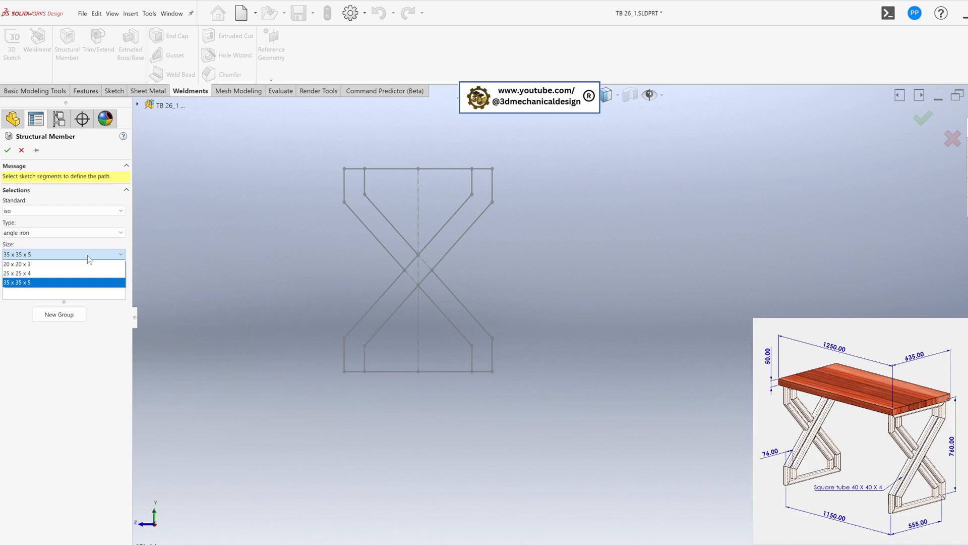
{"action": "left_click", "coordinate": [87, 255]}
{"action": "left_click", "coordinate": [78, 233]}
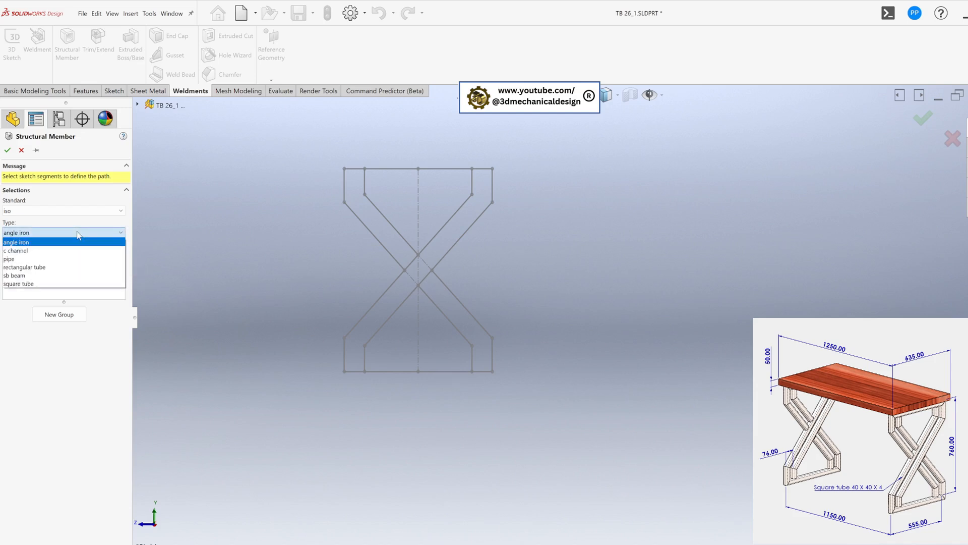
{"action": "left_click", "coordinate": [48, 283]}
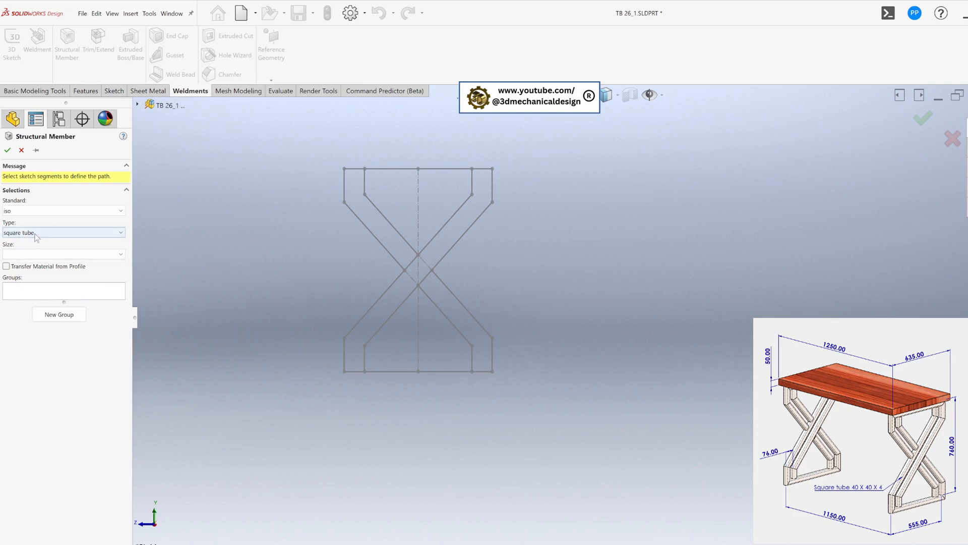
{"action": "left_click", "coordinate": [79, 254]}
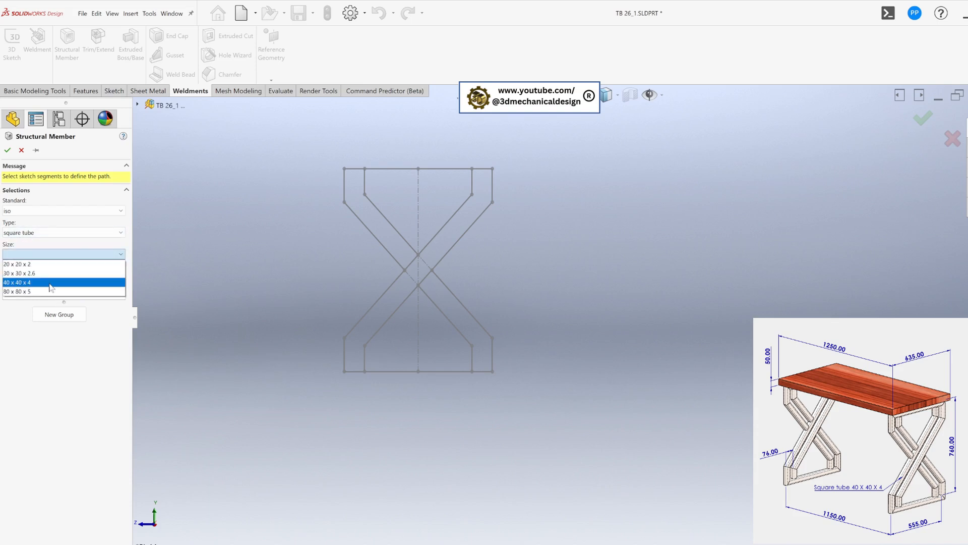
{"action": "left_click", "coordinate": [52, 289]}
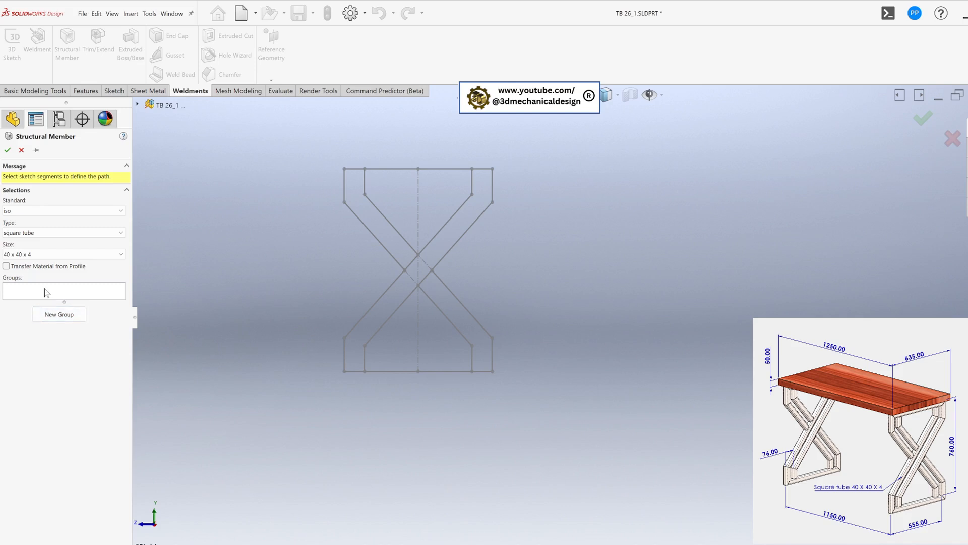
Assign the frame's top and base horizontal lines to the first structural member group.
{"action": "left_click", "coordinate": [45, 288]}
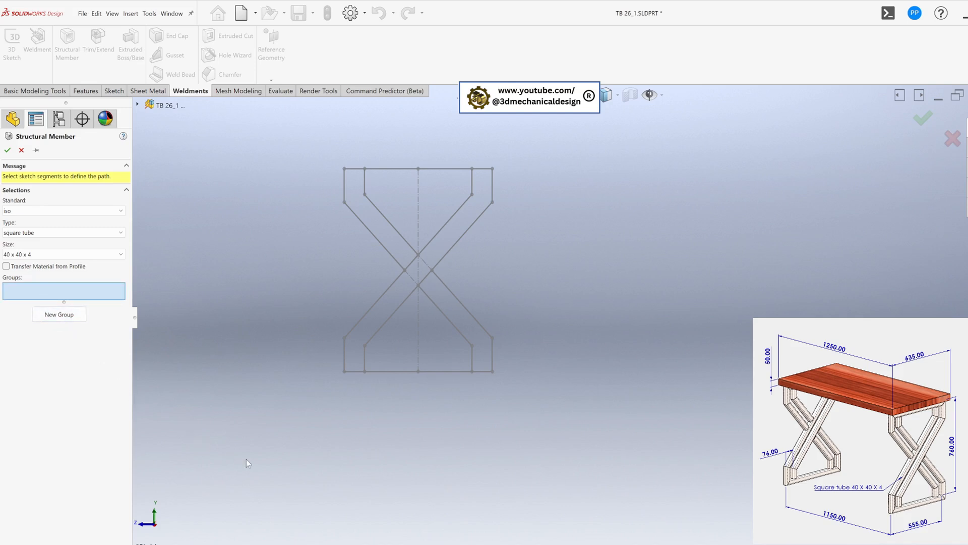
{"action": "left_click", "coordinate": [401, 170]}
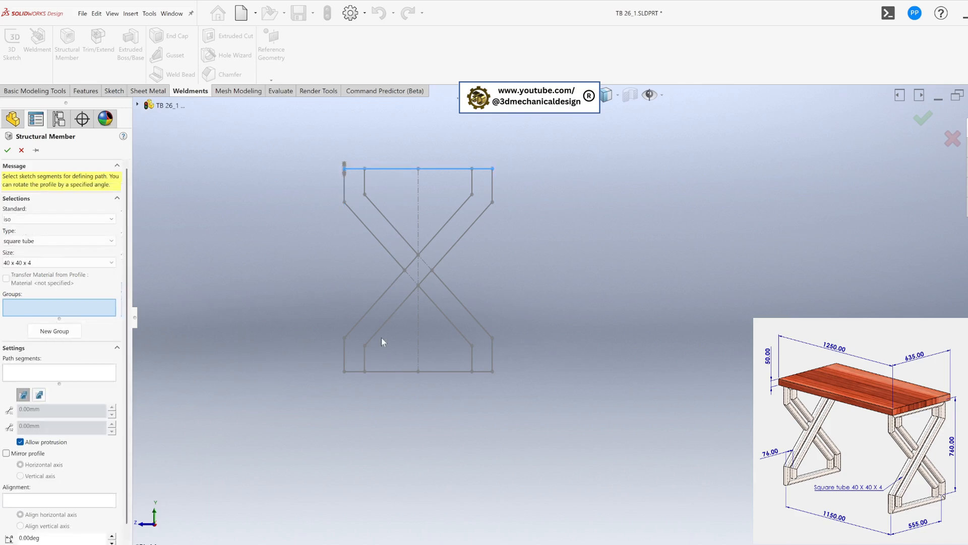
{"action": "left_click", "coordinate": [398, 374]}
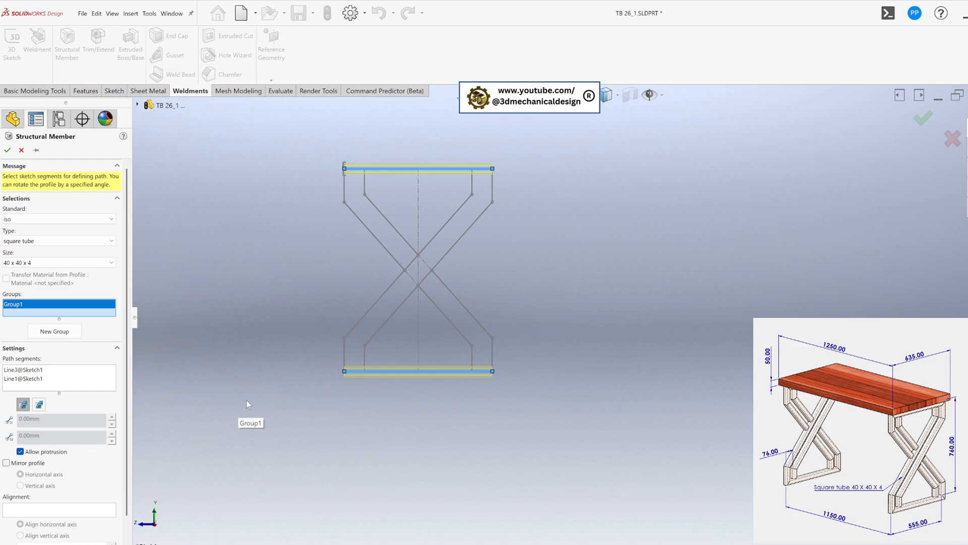
Add a second group following the lower-left outer vertical, the upper unbroken diagonal and the upper-right inner vertical.
{"action": "left_click", "coordinate": [50, 334]}
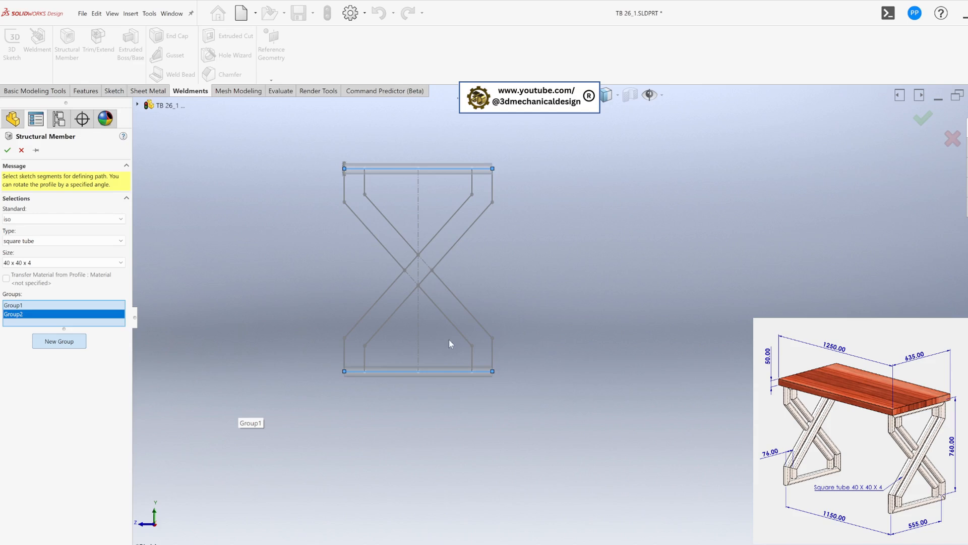
{"action": "scroll", "coordinate": [418, 325], "scroll_direction": "down", "scroll_amount": 2}
{"action": "left_click", "coordinate": [325, 369]}
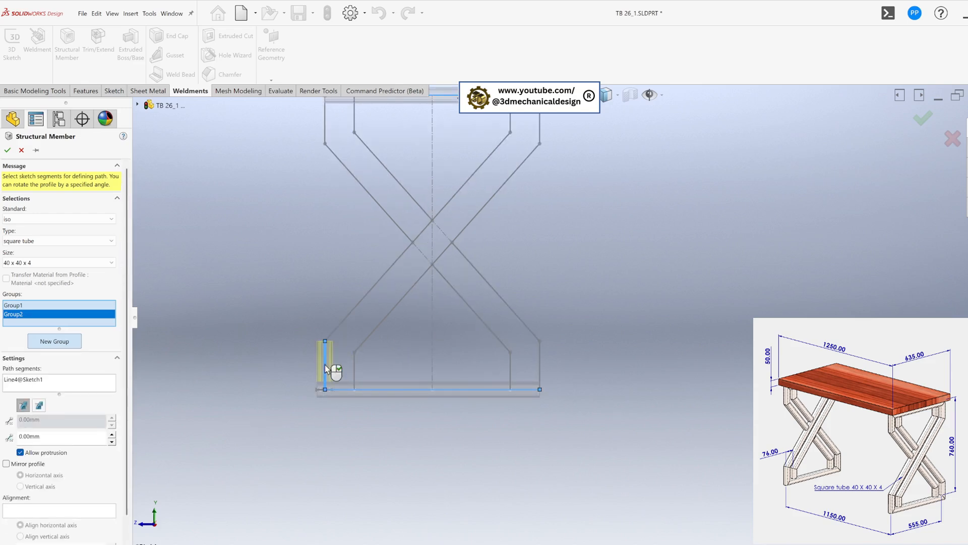
{"action": "left_click", "coordinate": [369, 294]}
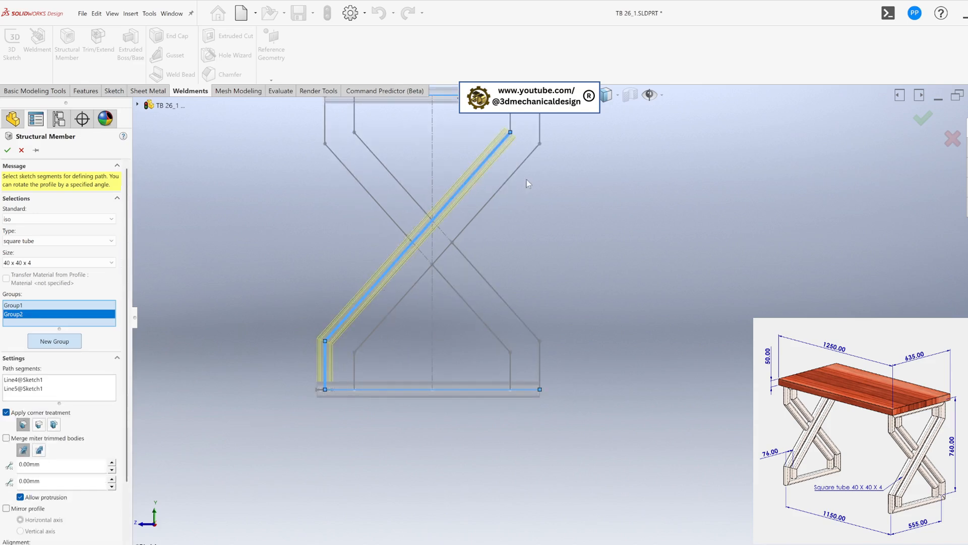
{"action": "left_click", "coordinate": [511, 121]}
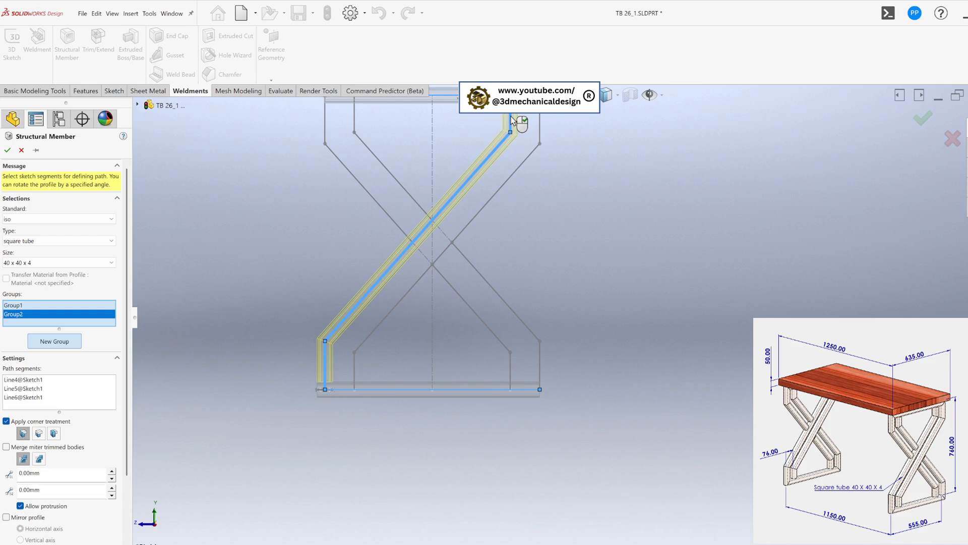
Miter the frame's lower-left corner by setting Group 1's trim order to 2 in its corner treatment.
{"action": "left_click", "coordinate": [326, 391]}
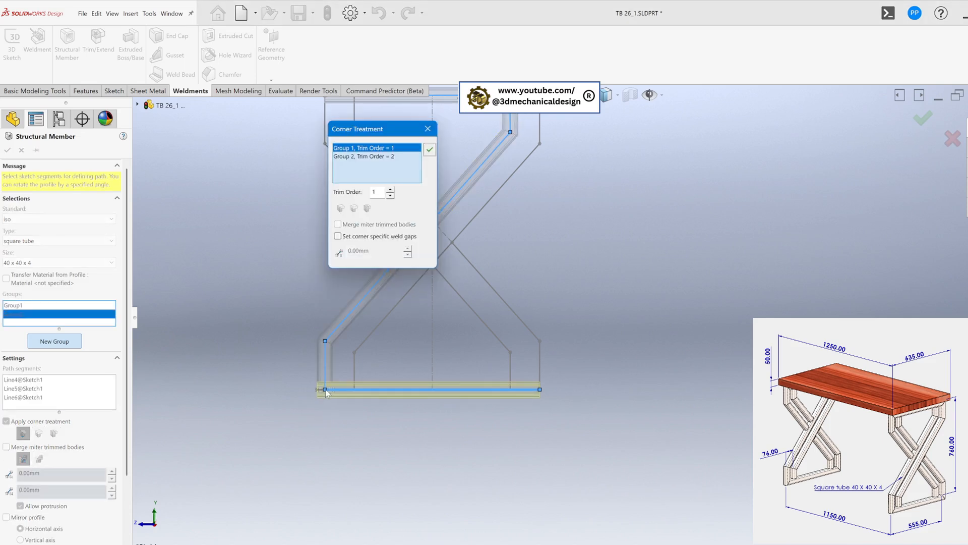
{"action": "left_click", "coordinate": [390, 191]}
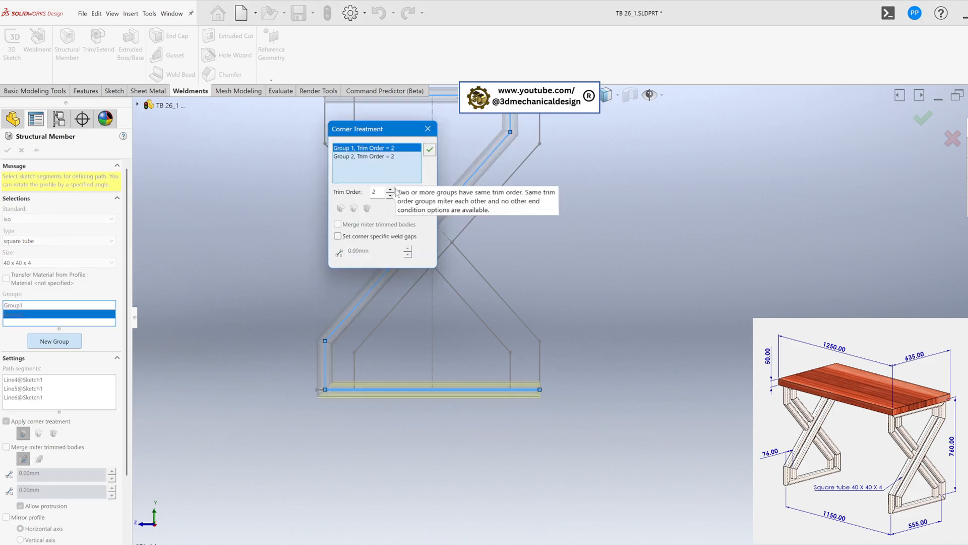
{"action": "left_click", "coordinate": [429, 150]}
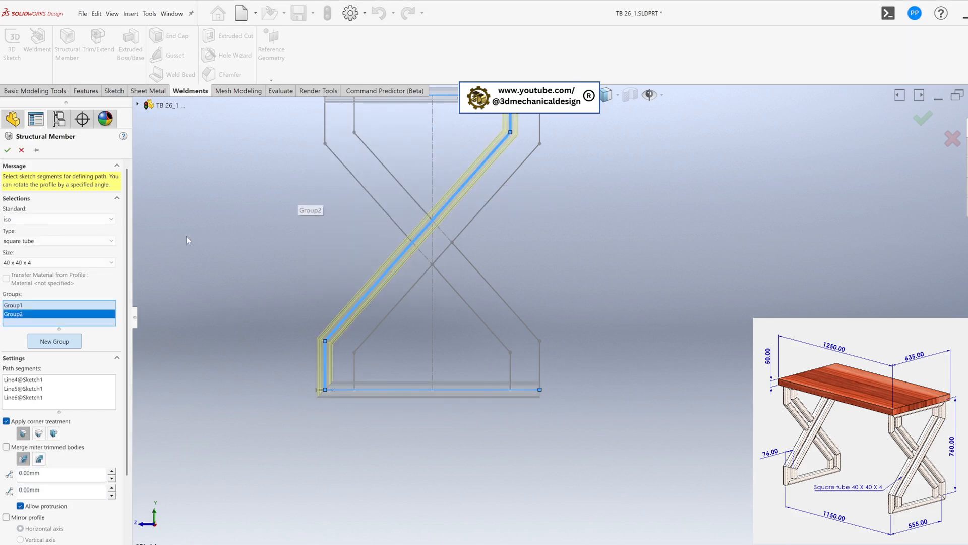
Add a third group following the lower-left inner vertical, the lower unbroken diagonal and the upper-right outer vertical.
{"action": "left_click", "coordinate": [55, 343]}
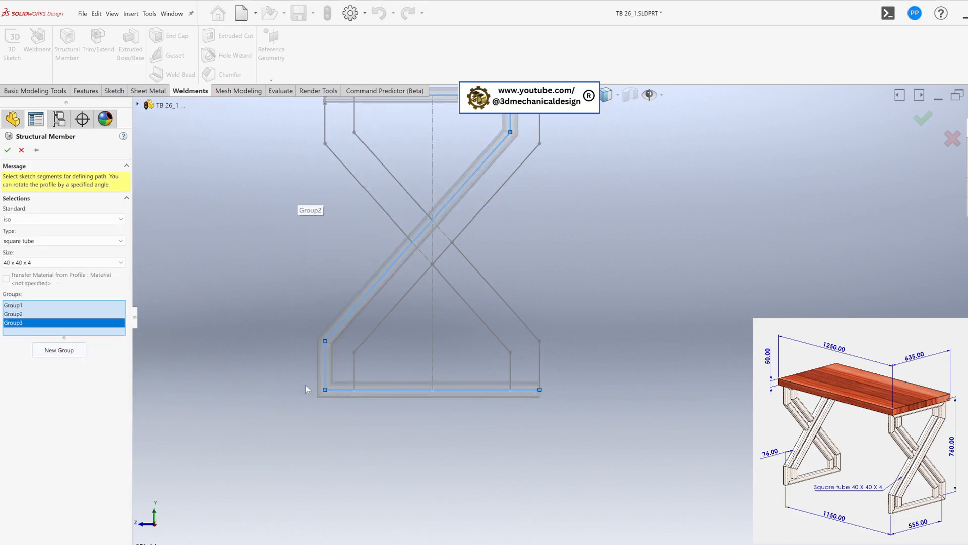
{"action": "left_click", "coordinate": [355, 373]}
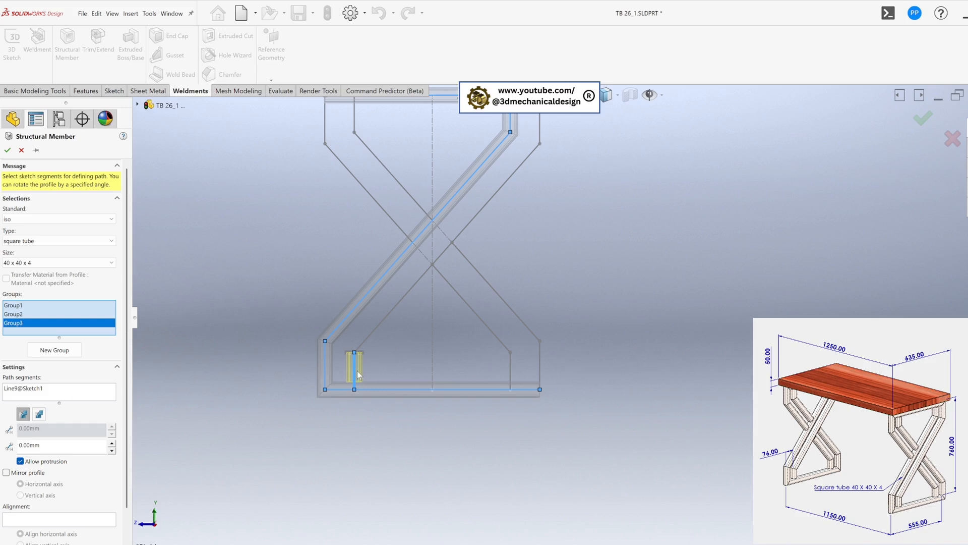
{"action": "left_click", "coordinate": [385, 318]}
{"action": "left_click", "coordinate": [541, 129]}
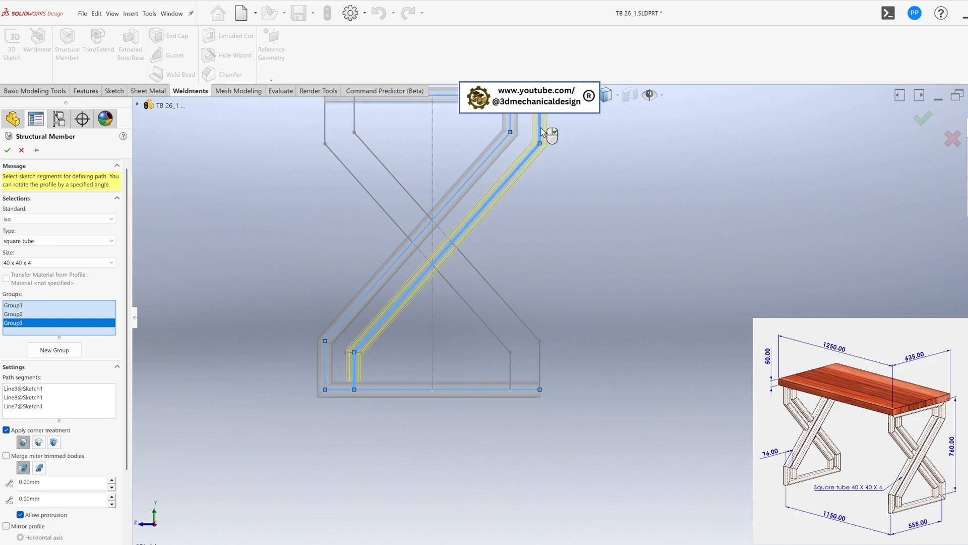
Miter the frame's upper-right corner by setting Group 1's trim order to 2 in its corner treatment.
{"action": "key", "text": "z"}
{"action": "left_click", "coordinate": [550, 195]}
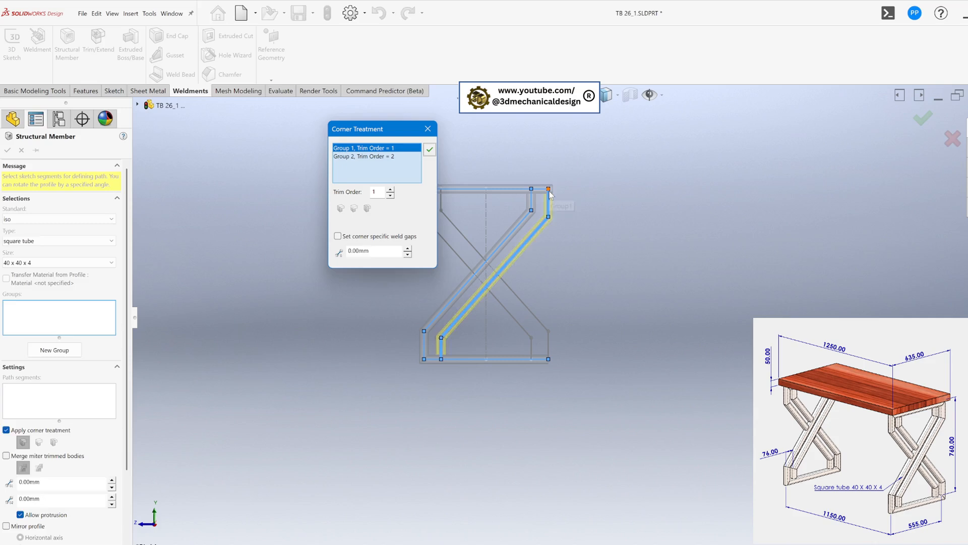
{"action": "left_click", "coordinate": [391, 190]}
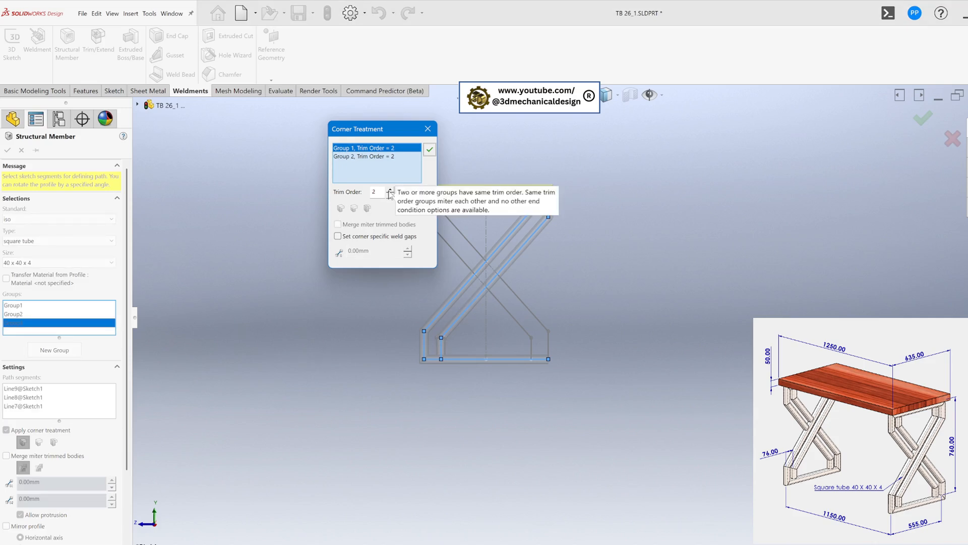
{"action": "left_click", "coordinate": [429, 149]}
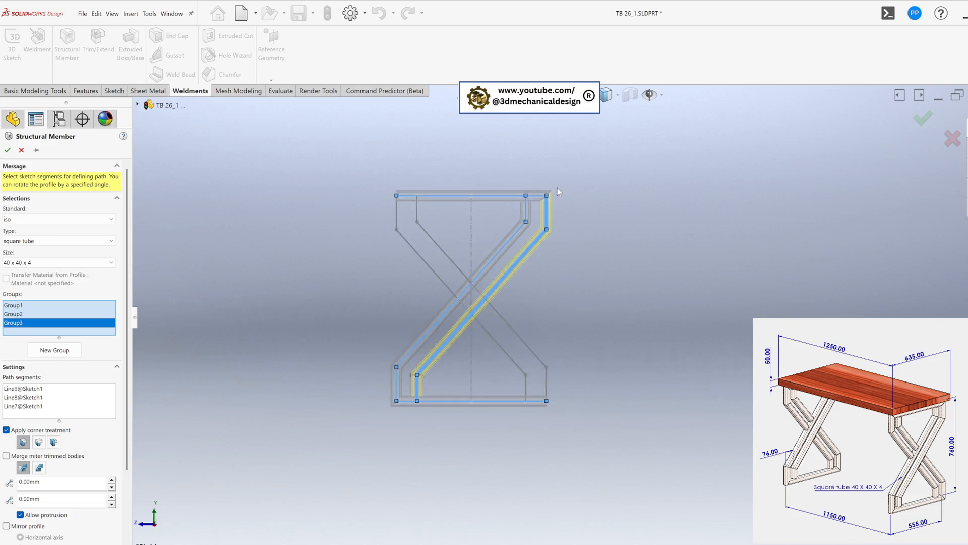
Add a fourth group following the lower-right outer vertical and the lower-right outer diagonal up to the crossing.
{"action": "scroll", "coordinate": [549, 194], "scroll_direction": "down", "scroll_amount": 3}
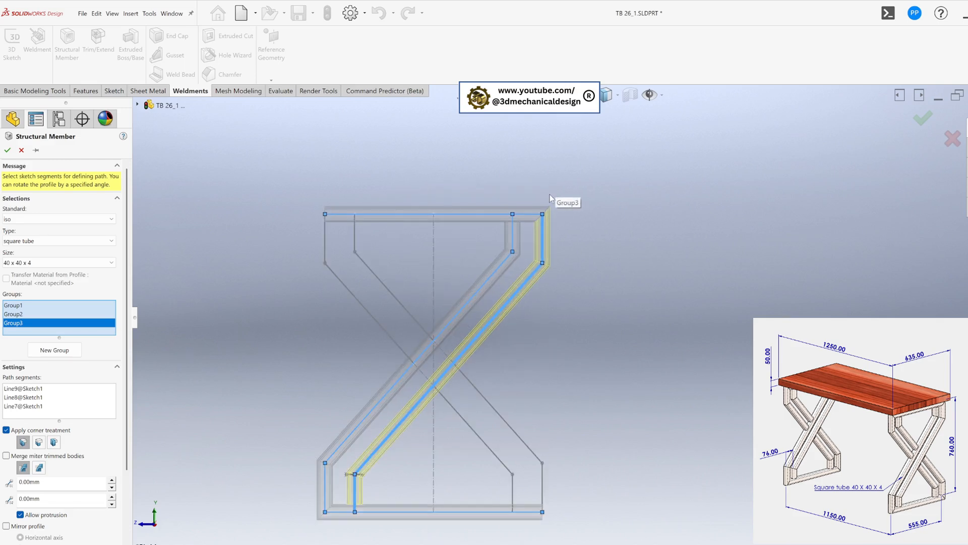
{"action": "left_click", "coordinate": [70, 353]}
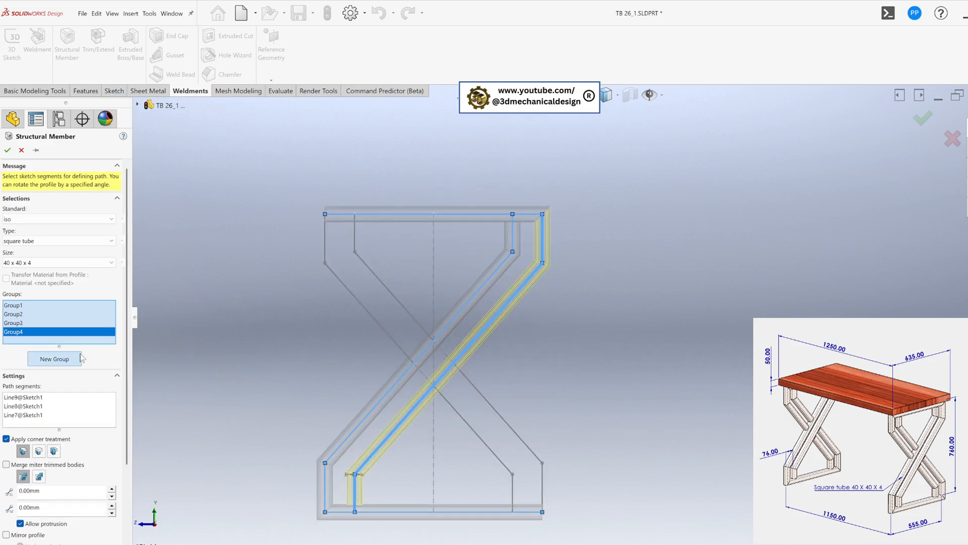
{"action": "left_click", "coordinate": [544, 479]}
{"action": "left_click", "coordinate": [510, 429]}
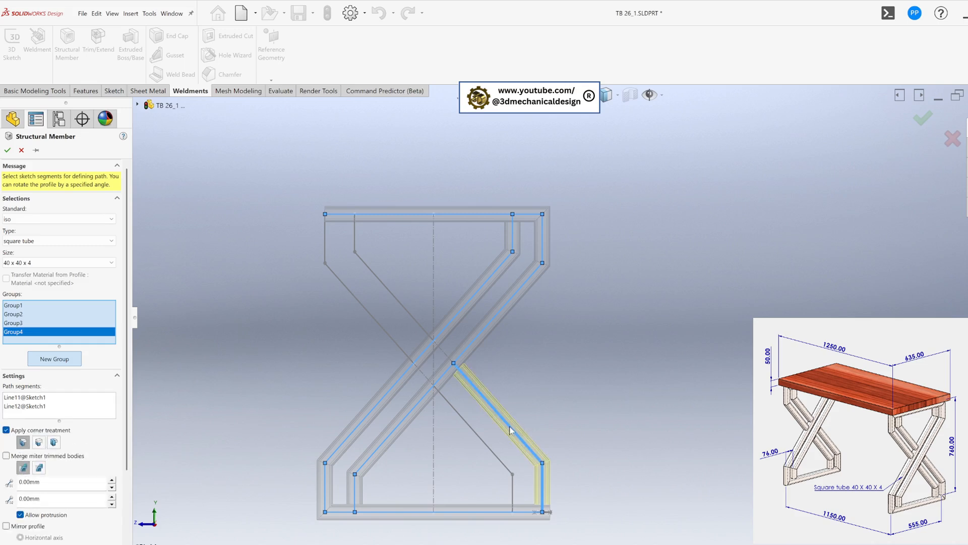
Miter the frame's lower-right corner by setting Group 1's trim order to 2 in its corner treatment.
{"action": "left_click", "coordinate": [545, 514]}
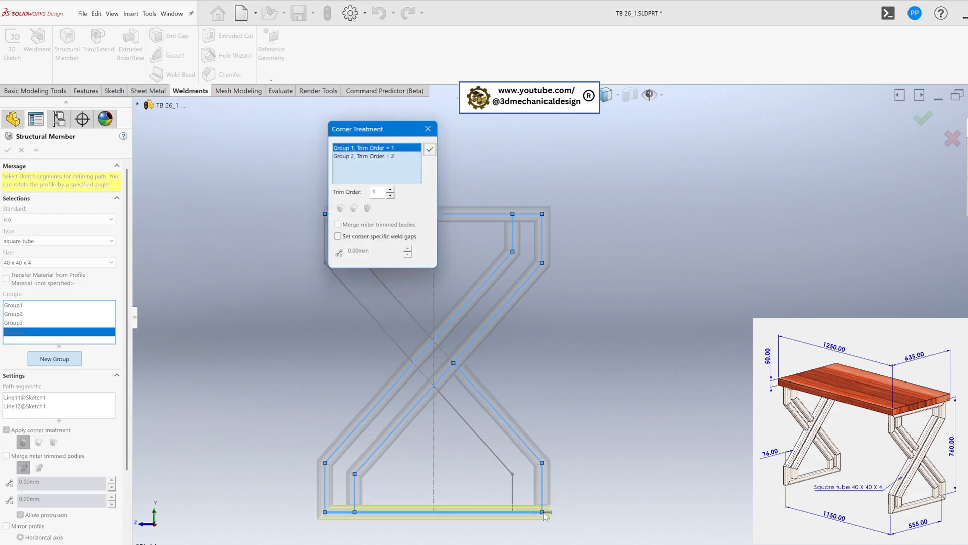
{"action": "left_click", "coordinate": [390, 189]}
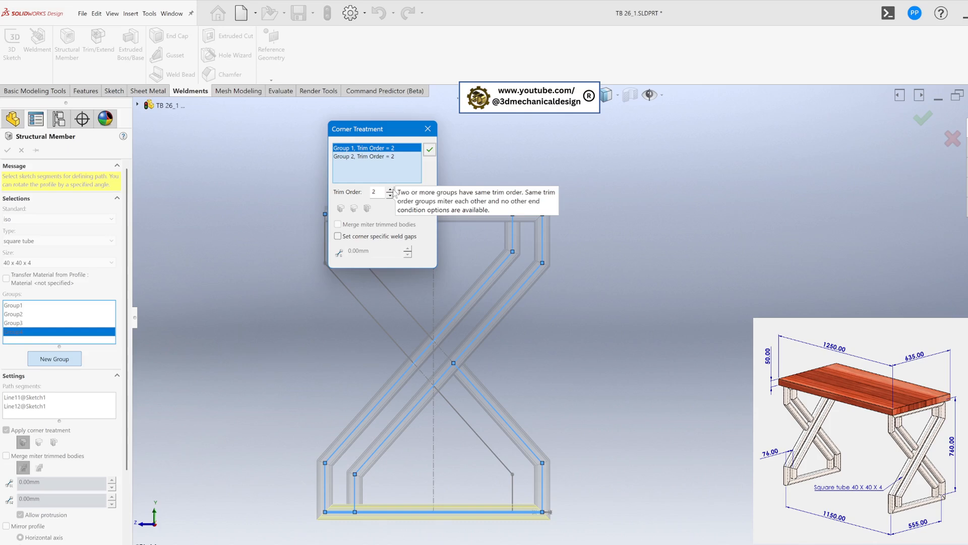
{"action": "left_click", "coordinate": [429, 150]}
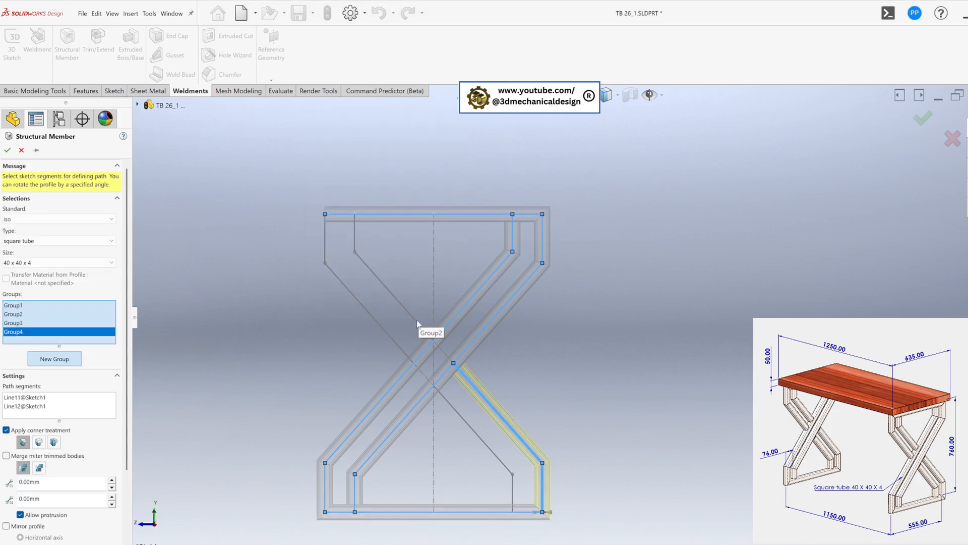
Add a fifth group following the upper-left inner diagonal and the upper-left inner vertical.
{"action": "left_click", "coordinate": [64, 361]}
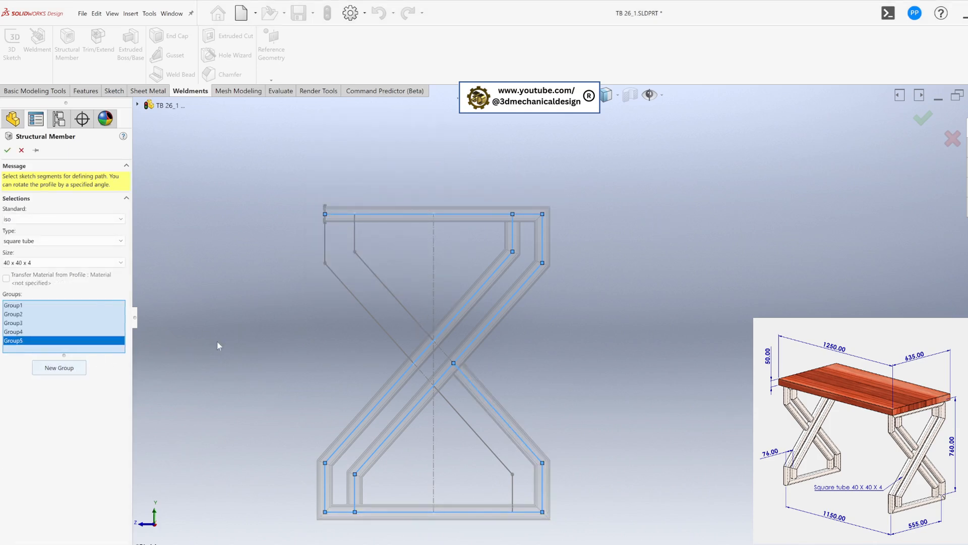
{"action": "left_click", "coordinate": [398, 302]}
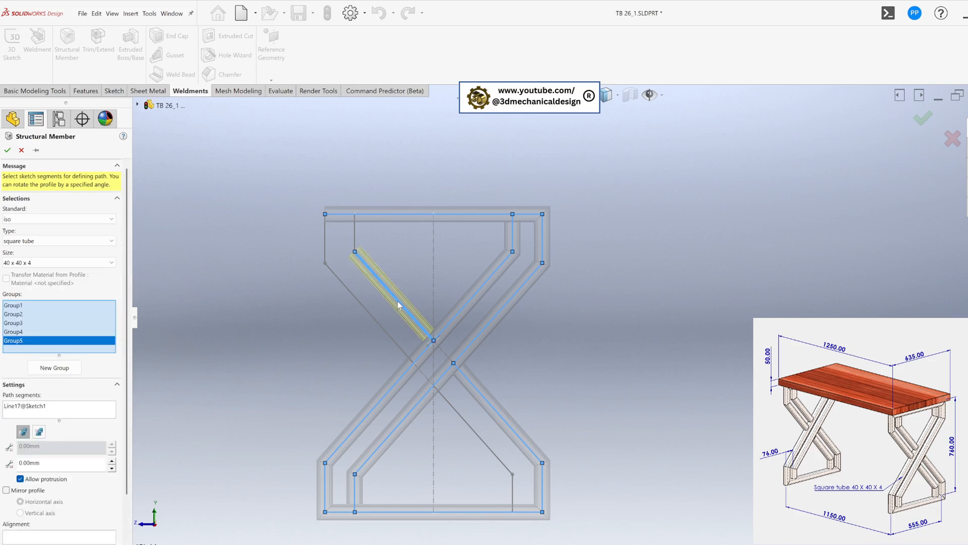
{"action": "left_click", "coordinate": [355, 233]}
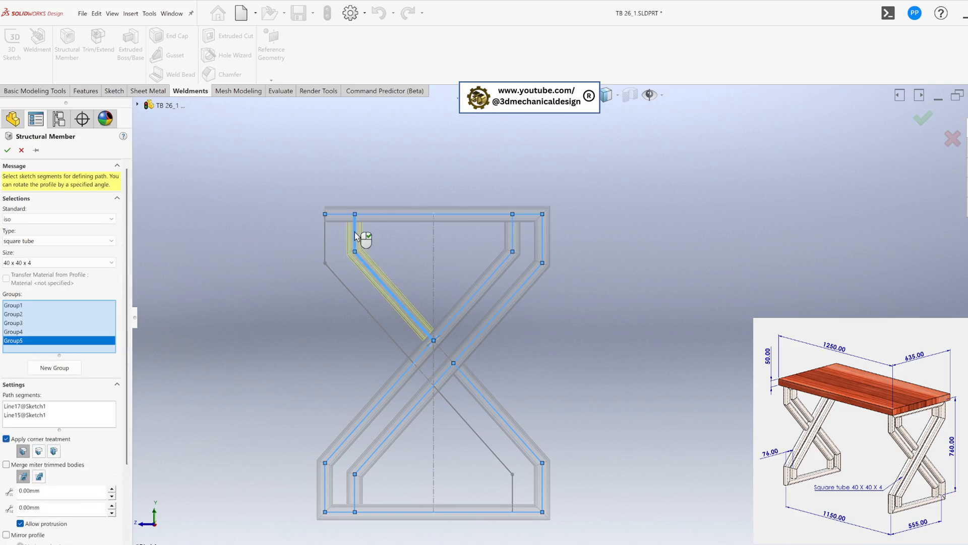
Add a sixth group following the lower-right inner vertical and inner diagonal, and finish the structural member.
{"action": "left_click", "coordinate": [59, 367]}
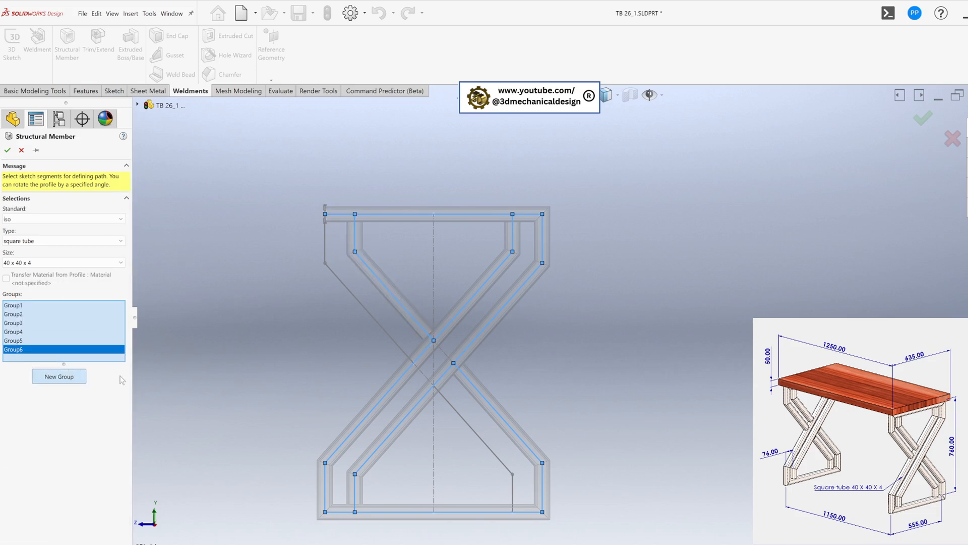
{"action": "left_click", "coordinate": [513, 497]}
{"action": "left_click", "coordinate": [484, 443]}
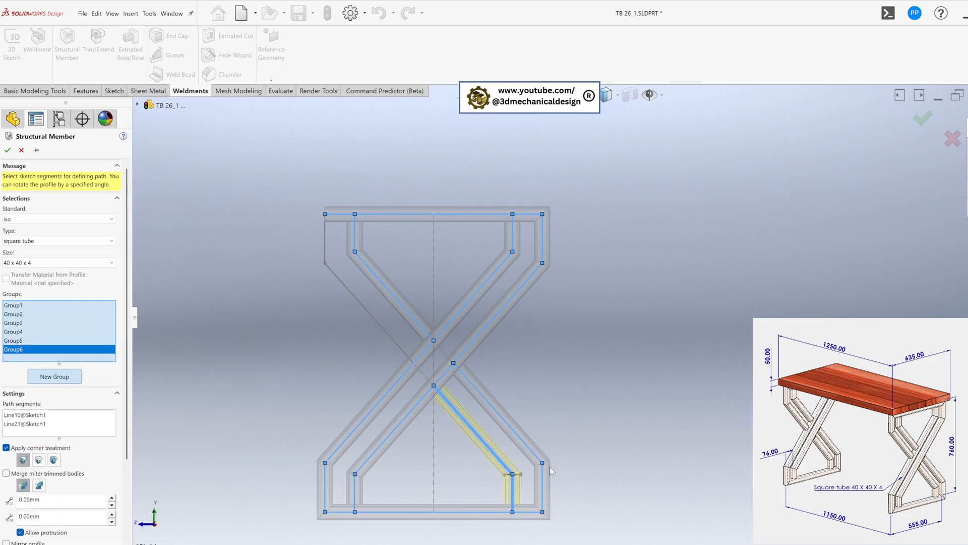
{"action": "left_click", "coordinate": [8, 150]}
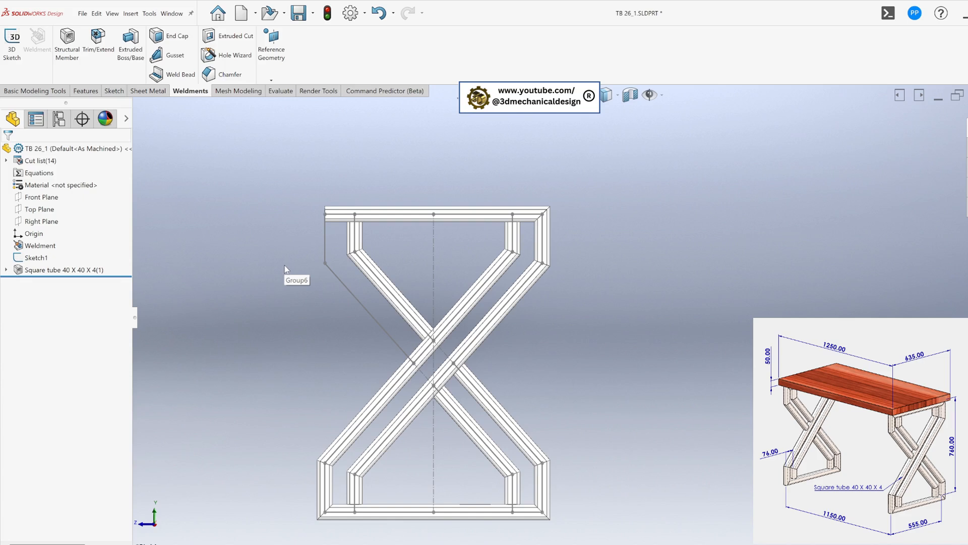
Edit the square tube structural member and add a seventh group following the upper-left outer diagonal and outer vertical.
{"action": "right_click", "coordinate": [34, 271]}
{"action": "left_click", "coordinate": [42, 250]}
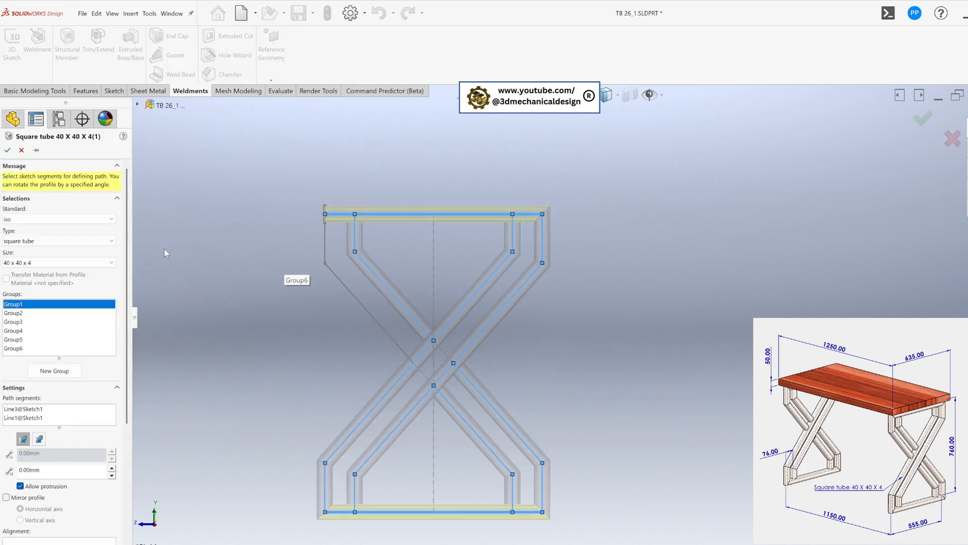
{"action": "left_click", "coordinate": [56, 371]}
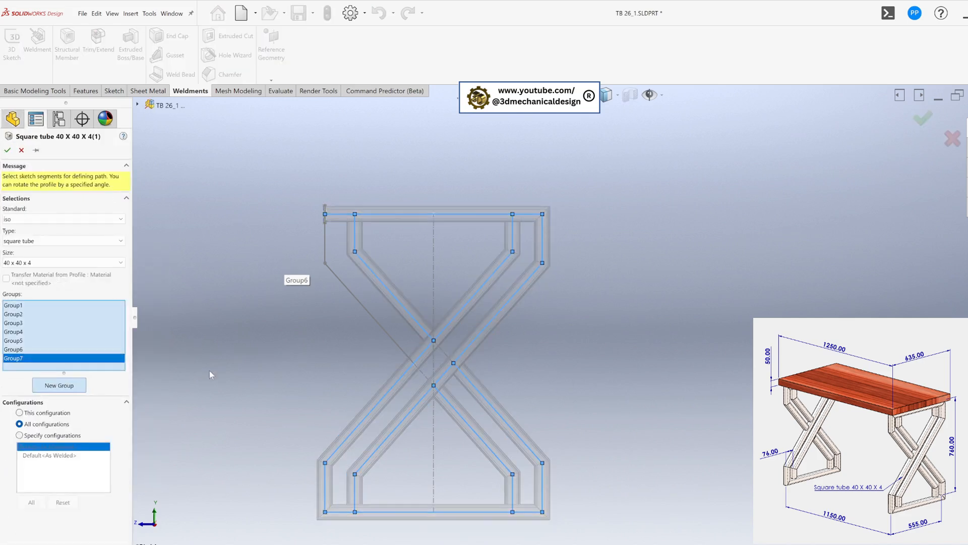
{"action": "left_click", "coordinate": [383, 330]}
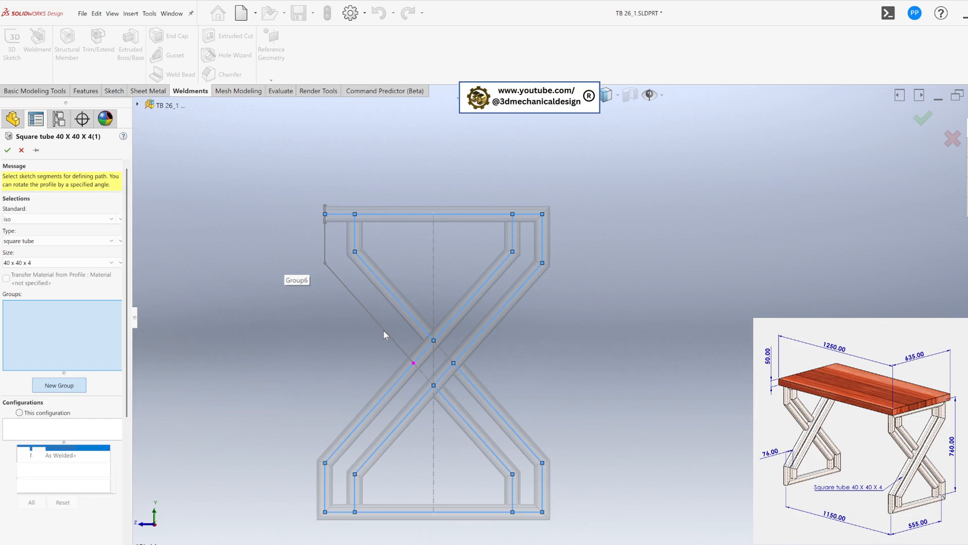
{"action": "left_click", "coordinate": [324, 237]}
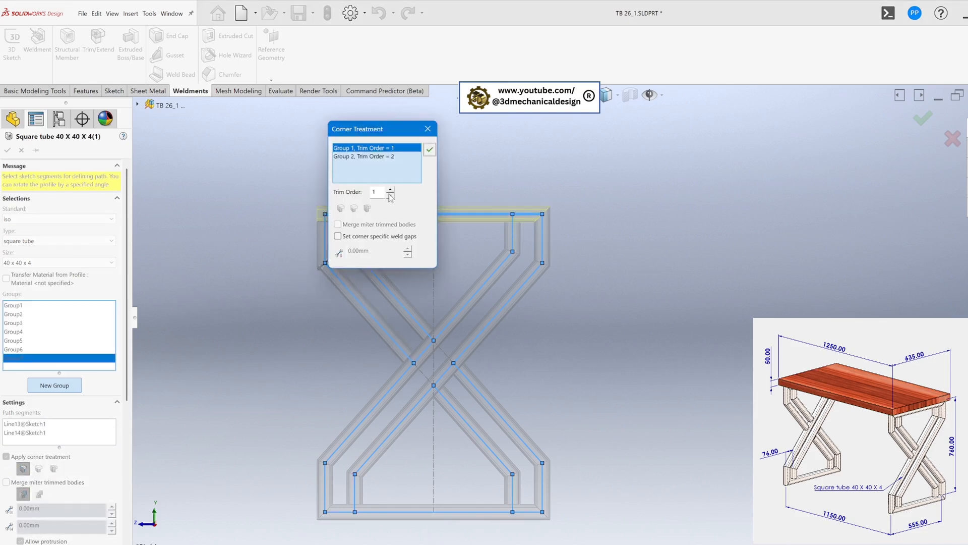
Miter the frame's upper-left corner by setting Group 1's trim order to 2, and accept the edited structural member.
{"action": "left_click", "coordinate": [391, 189]}
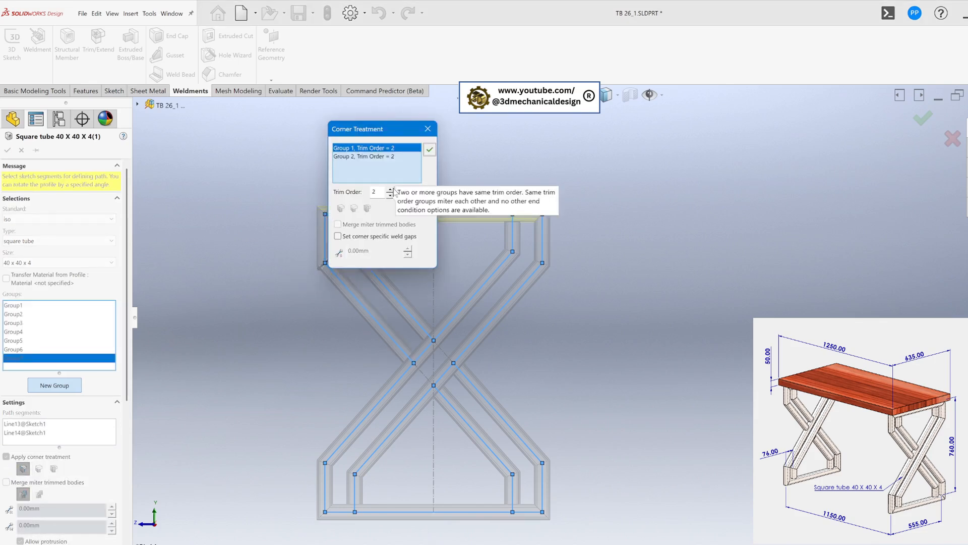
{"action": "left_click", "coordinate": [429, 149]}
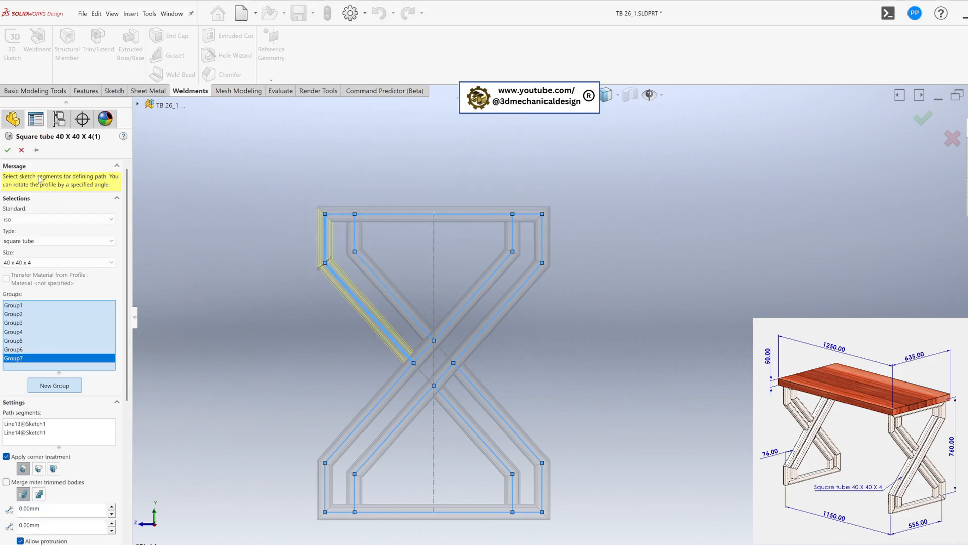
{"action": "left_click", "coordinate": [7, 150]}
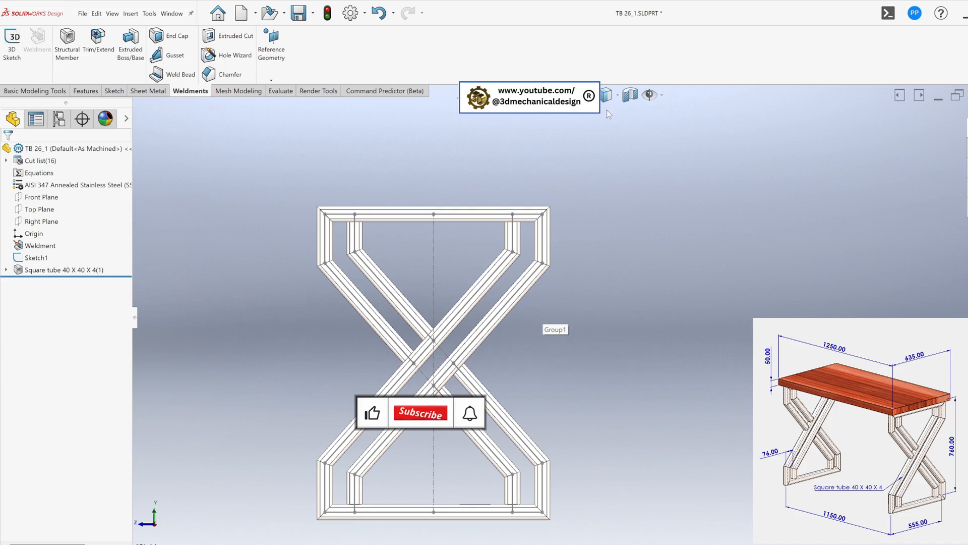
Hide the layout sketch with all other reference items and view the leg frame in 3D.
{"action": "left_click", "coordinate": [650, 96]}
{"action": "scroll", "coordinate": [569, 333], "scroll_direction": "up", "scroll_amount": 1}
{"action": "mouse_move", "coordinate": [412, 421]}
{"action": "middle_mouse_down"}
{"action": "mouse_move", "coordinate": [452, 438]}
{"action": "mouse_move", "coordinate": [470, 429]}
{"action": "middle_mouse_up"}
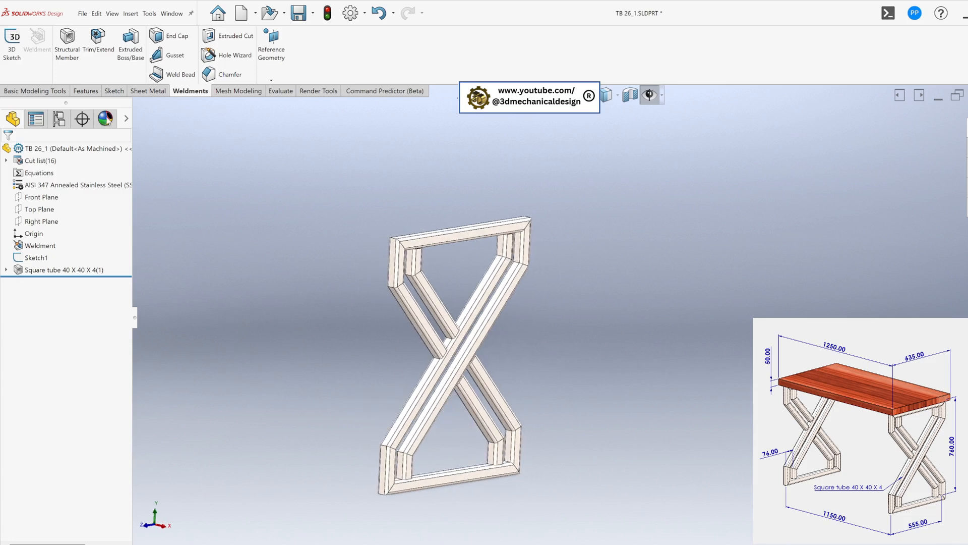
Set up a linear pattern along the short top edge at the frame's upper corner, with 1150 mm spacing and 2 instances.
{"action": "left_click", "coordinate": [86, 91]}
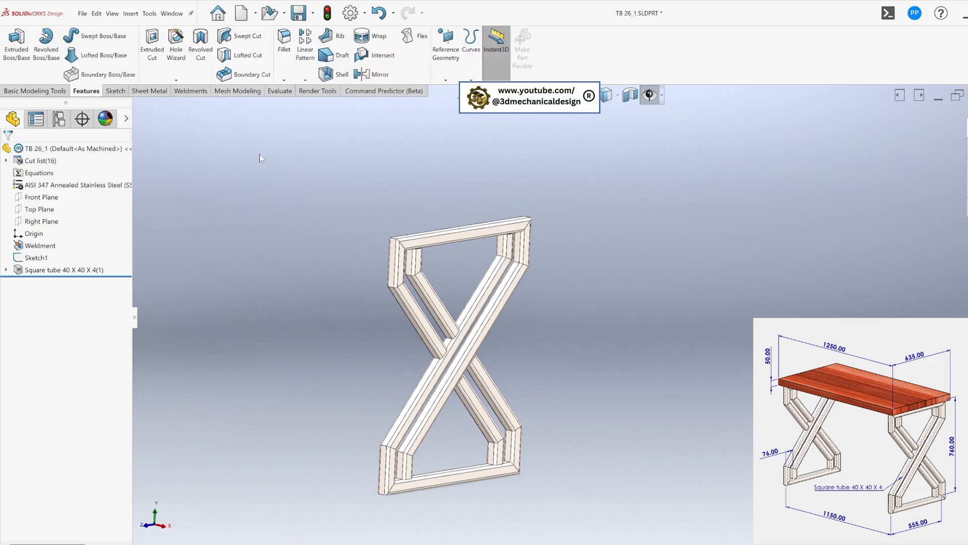
{"action": "left_click", "coordinate": [305, 80]}
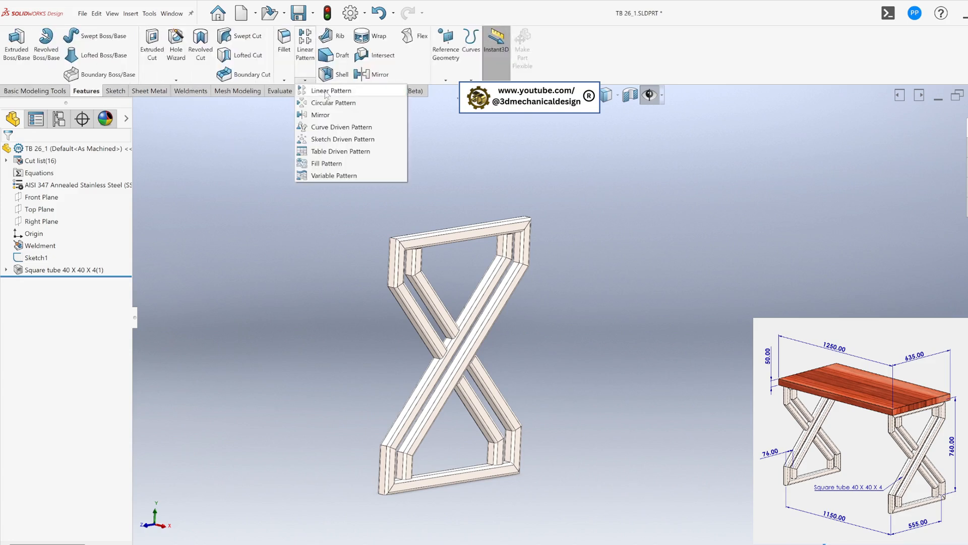
{"action": "left_click", "coordinate": [328, 92]}
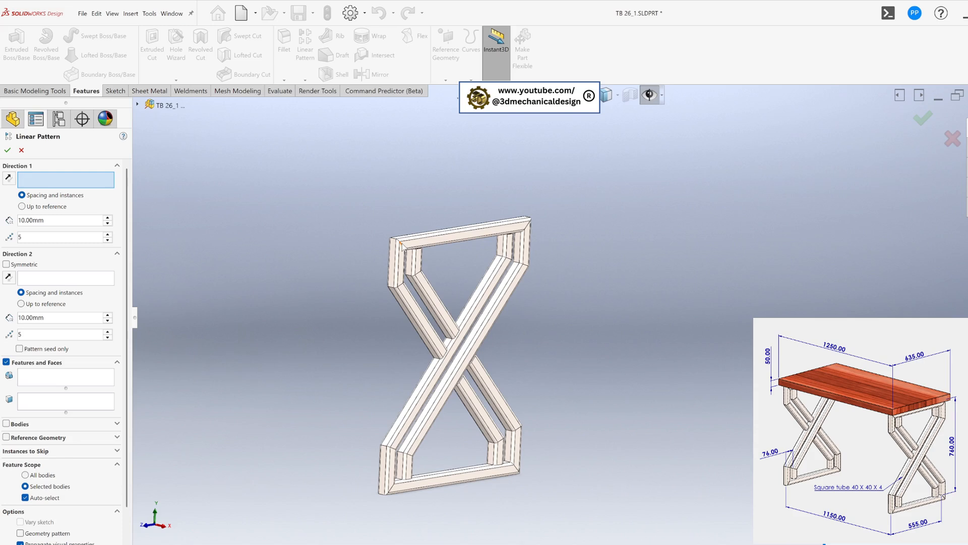
{"action": "left_click", "coordinate": [395, 240]}
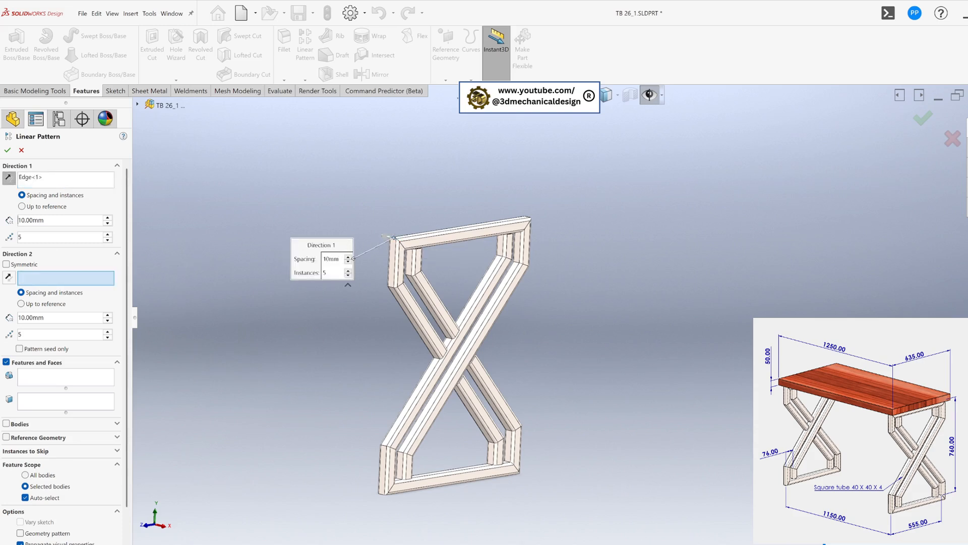
{"action": "left_click_drag", "start_coordinate": [44, 220], "coordinate": [16, 224]}
{"action": "type", "text": "11"}
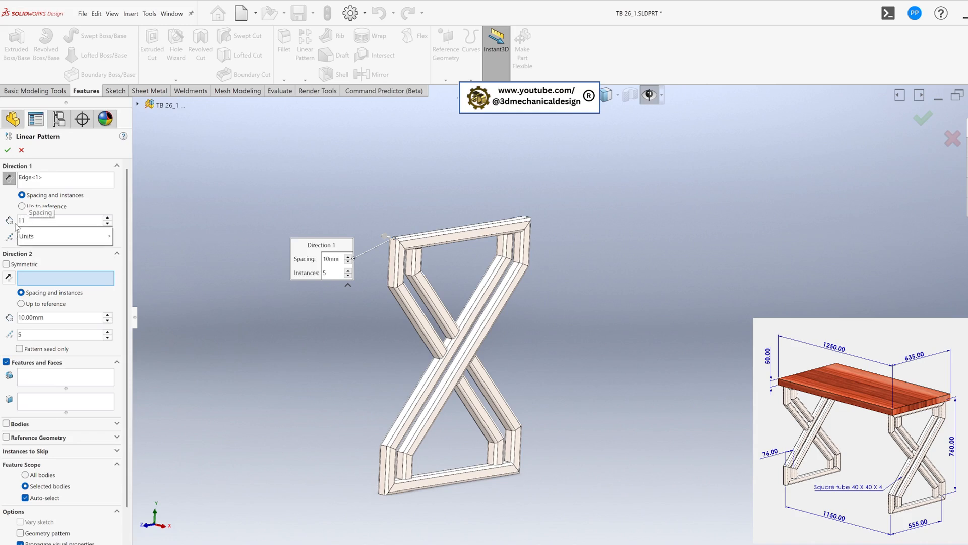
{"action": "type", "text": "50"}
{"action": "mouse_move", "coordinate": [106, 236]}
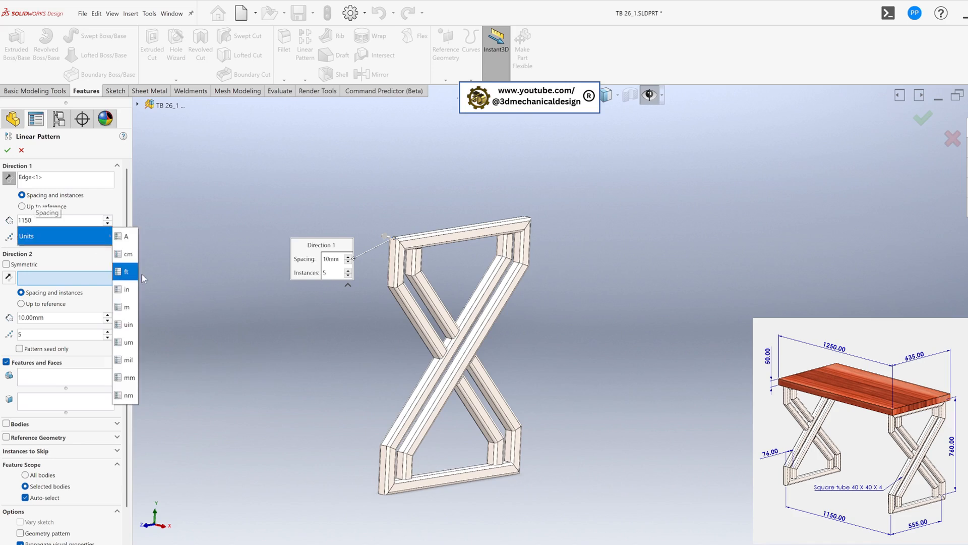
{"action": "key", "text": "Return"}
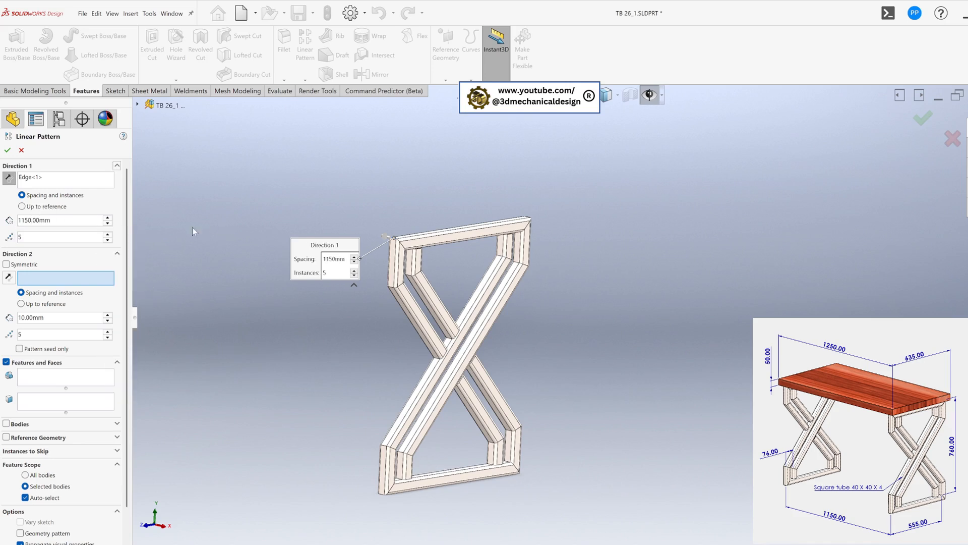
{"action": "left_click", "coordinate": [107, 240]}
{"action": "left_click", "coordinate": [108, 240]}
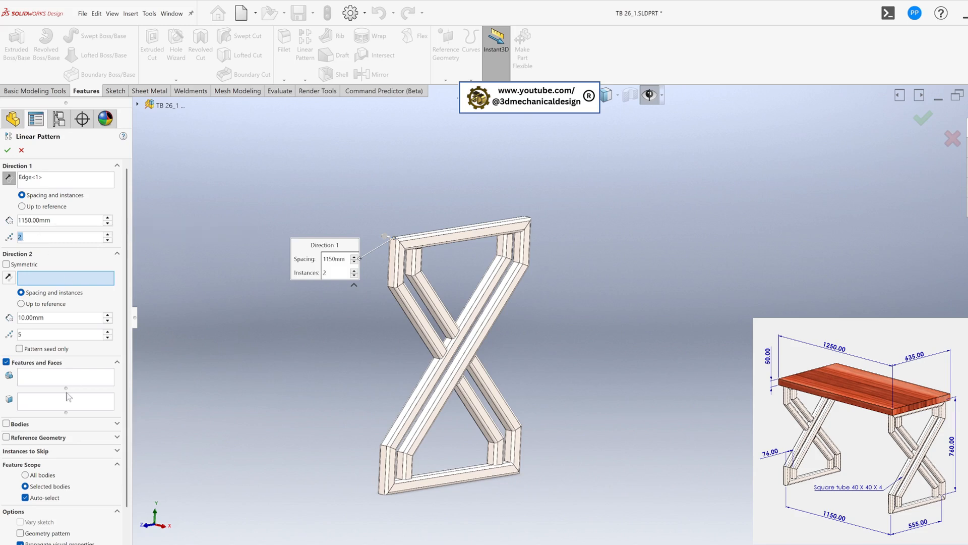
Pattern bodies instead of features, choosing all tube bodies of the leg frame, and create the second leg.
{"action": "left_click", "coordinate": [6, 425]}
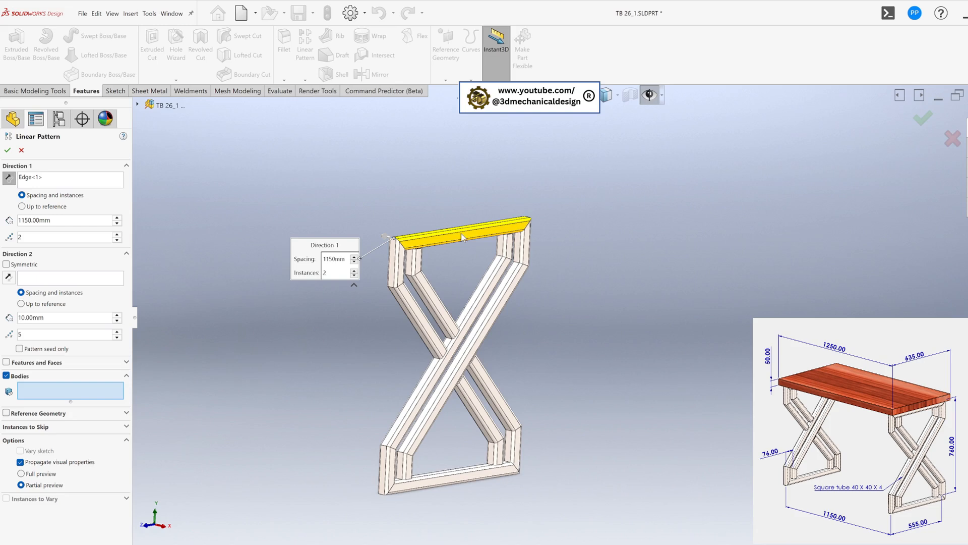
{"action": "left_click_drag", "start_coordinate": [358, 152], "coordinate": [606, 504]}
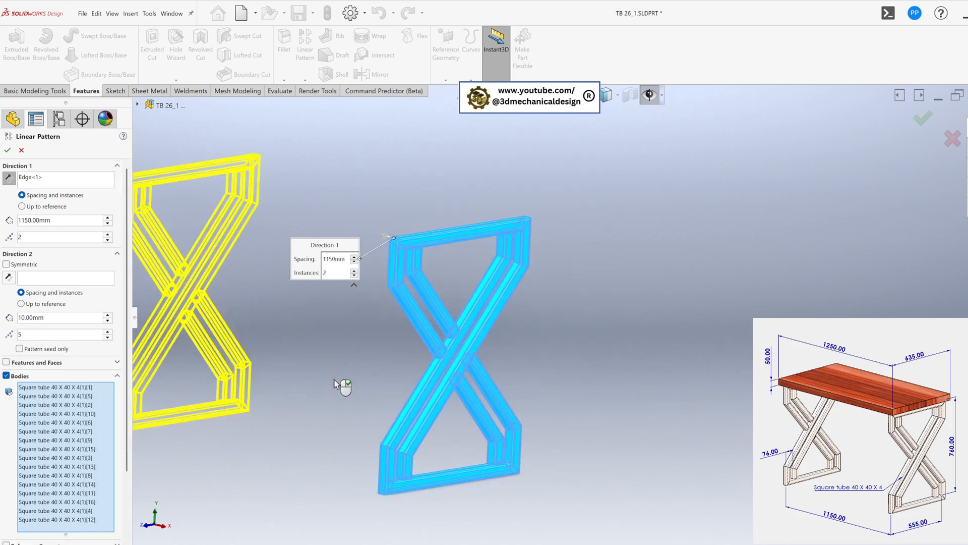
{"action": "scroll", "coordinate": [334, 380], "scroll_direction": "up", "scroll_amount": 2}
{"action": "left_click", "coordinate": [7, 150]}
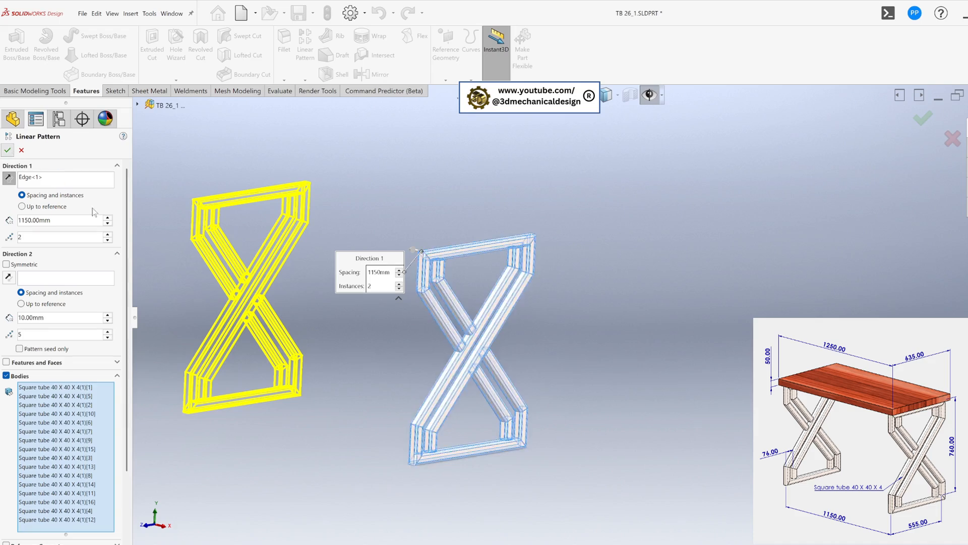
Start a sketch on the top face of the patterned leg's upper tube, viewed normal to that face.
{"action": "middle_click_drag", "start_coordinate": [380, 367], "coordinate": [393, 418]}
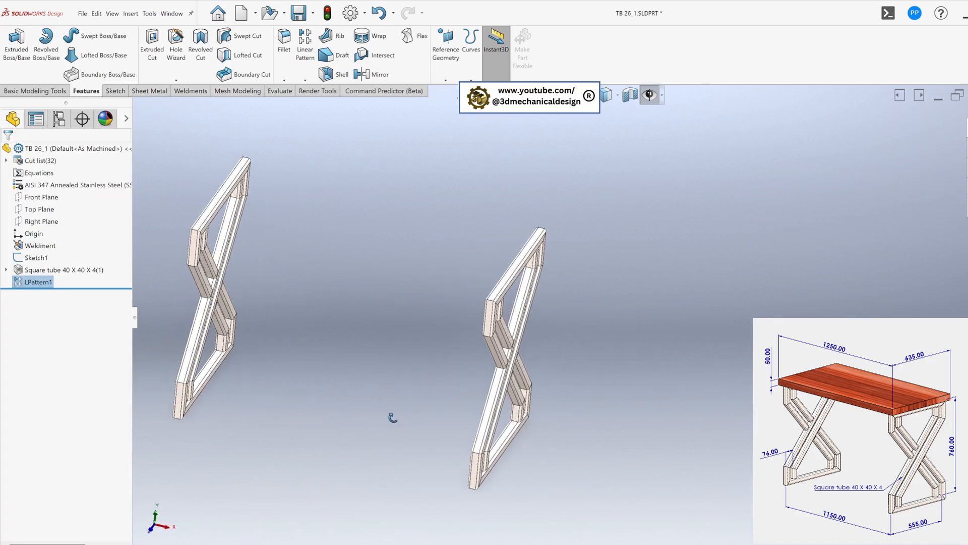
{"action": "left_click", "coordinate": [236, 175]}
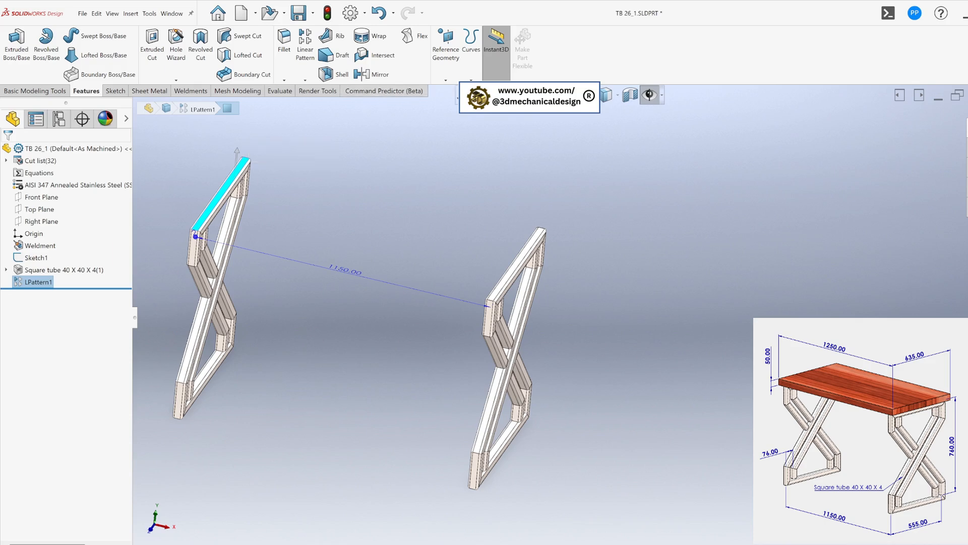
{"action": "left_click", "coordinate": [466, 96]}
{"action": "scroll", "coordinate": [842, 285], "scroll_direction": "up", "scroll_amount": 6}
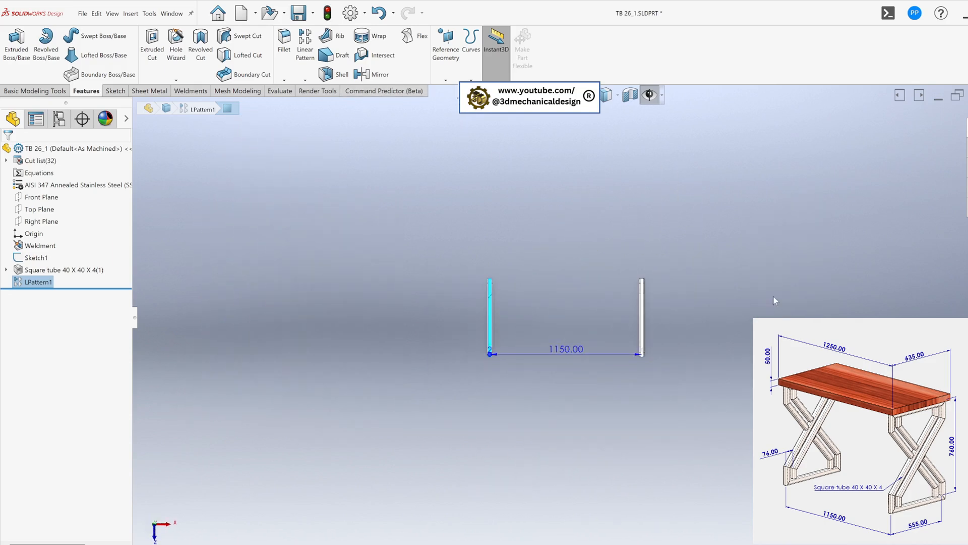
{"action": "scroll", "coordinate": [775, 300], "scroll_direction": "down", "scroll_amount": 2}
{"action": "key", "text": "s"}
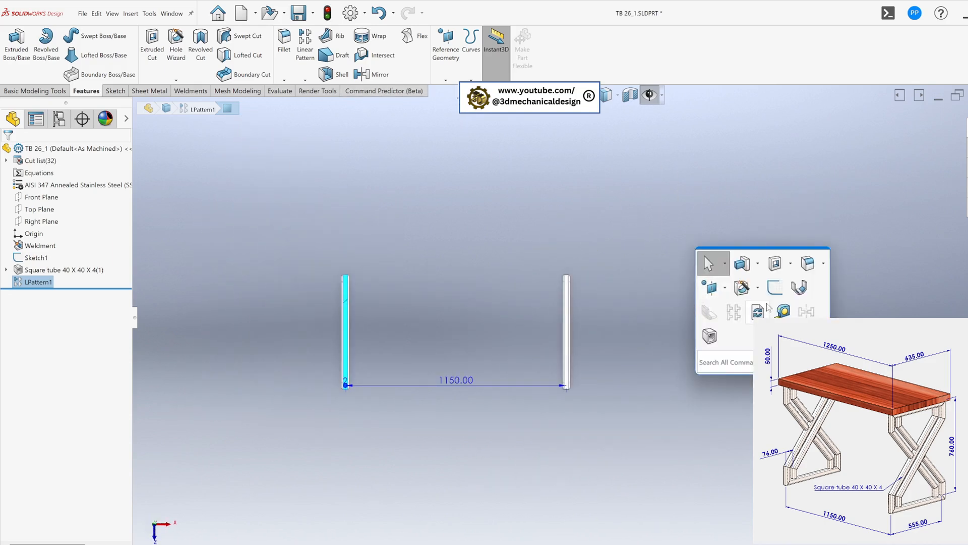
{"action": "left_click", "coordinate": [775, 290]}
Draw a horizontal centerline joining the midpoints of the facing inner edges of the two legs' top tubes.
{"action": "key", "text": "s"}
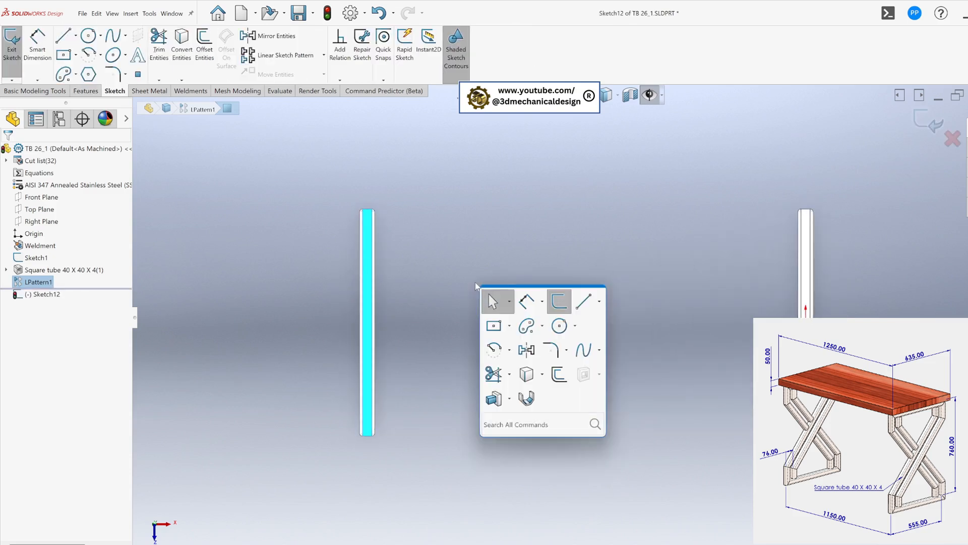
{"action": "left_click", "coordinate": [600, 301]}
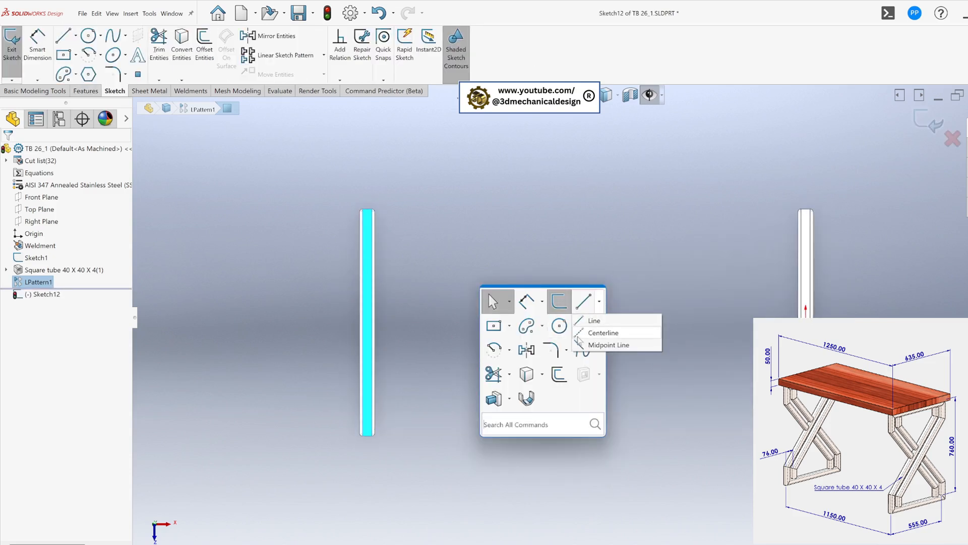
{"action": "left_click", "coordinate": [605, 331]}
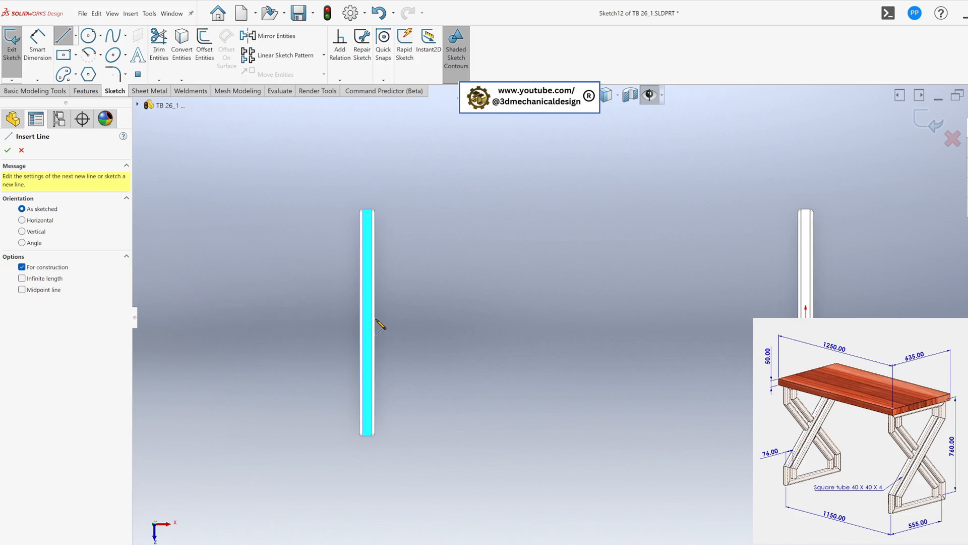
{"action": "scroll", "coordinate": [385, 323], "scroll_direction": "down", "scroll_amount": 2}
{"action": "left_click", "coordinate": [433, 323]}
{"action": "scroll", "coordinate": [517, 320], "scroll_direction": "up", "scroll_amount": 5}
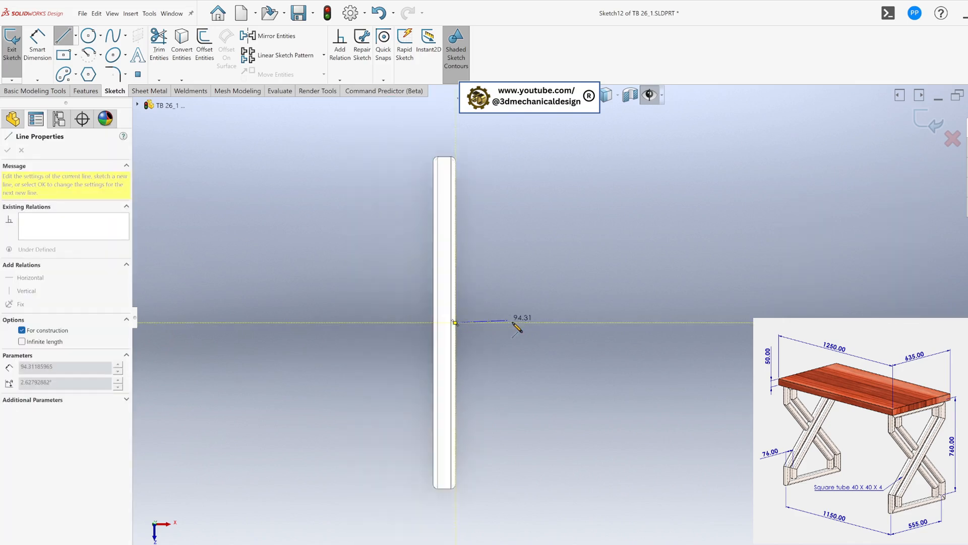
{"action": "scroll", "coordinate": [724, 320], "scroll_direction": "down", "scroll_amount": 2}
{"action": "scroll", "coordinate": [640, 317], "scroll_direction": "down", "scroll_amount": 3}
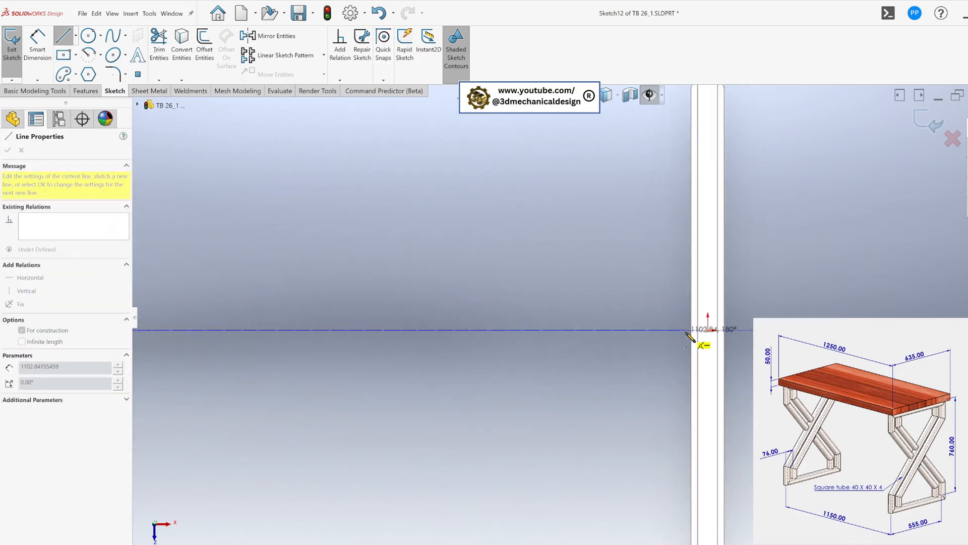
{"action": "left_click", "coordinate": [690, 328]}
{"action": "scroll", "coordinate": [691, 329], "scroll_direction": "up", "scroll_amount": 3}
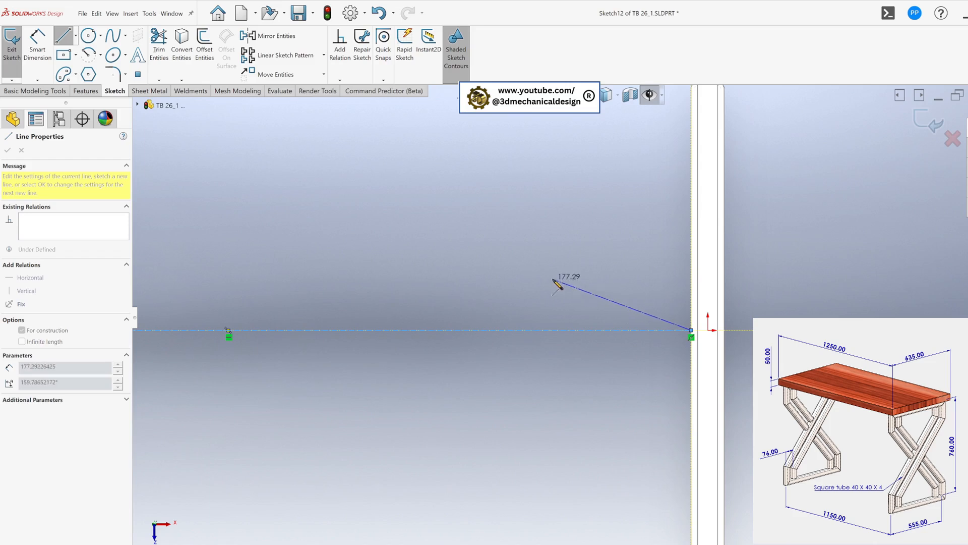
{"action": "key", "text": "Escape"}
Sketch a center rectangle about 1412 by 696 mm from the centerline's midpoint, enclosing both legs.
{"action": "key", "text": "s"}
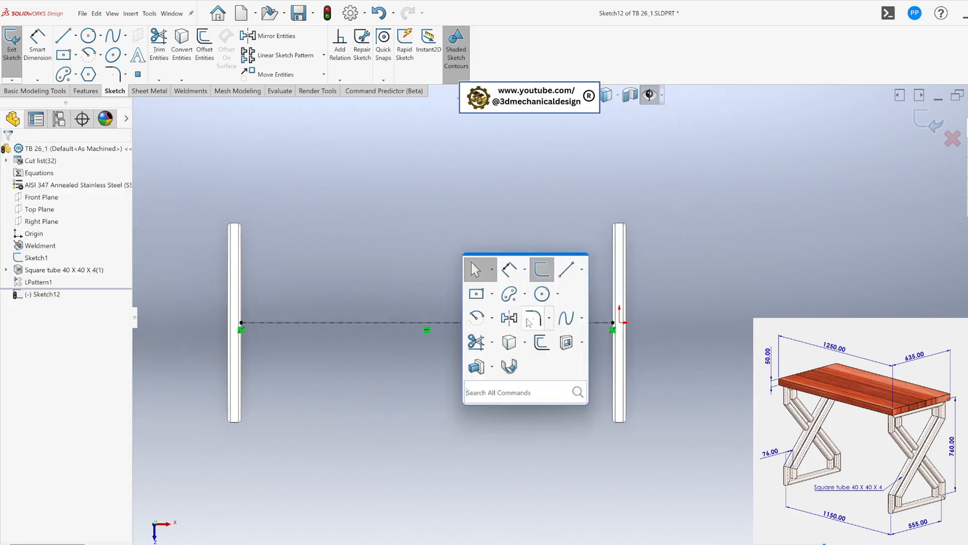
{"action": "left_click", "coordinate": [492, 297]}
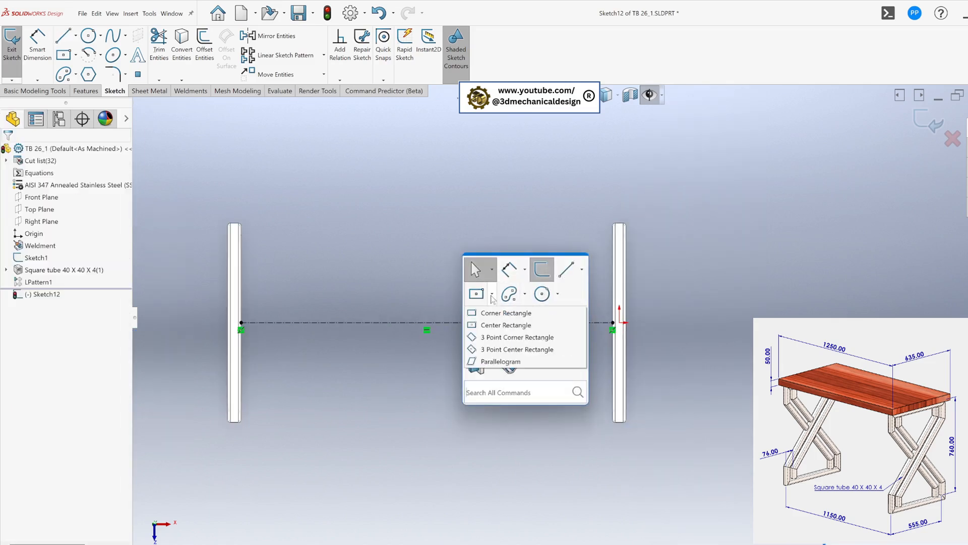
{"action": "left_click", "coordinate": [477, 325]}
{"action": "left_click", "coordinate": [427, 322]}
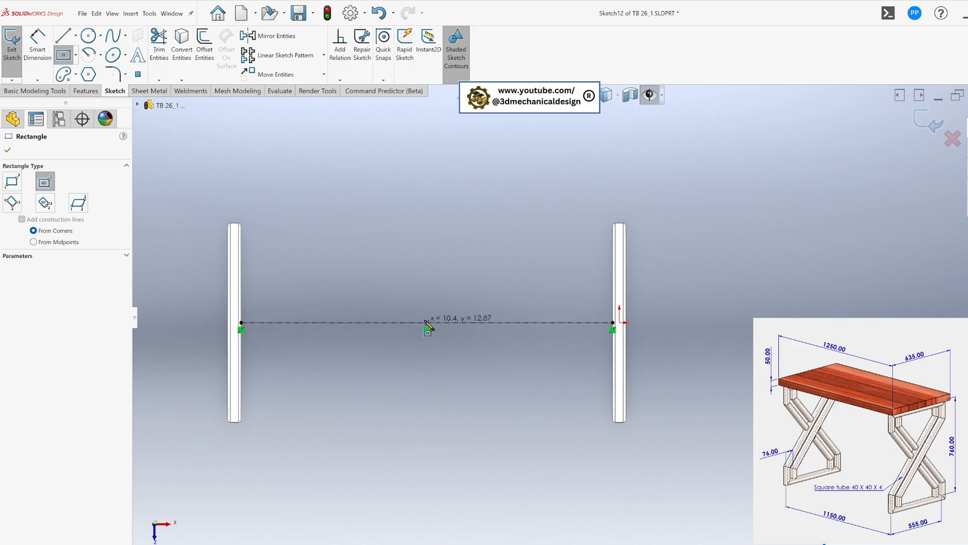
{"action": "left_click", "coordinate": [191, 206]}
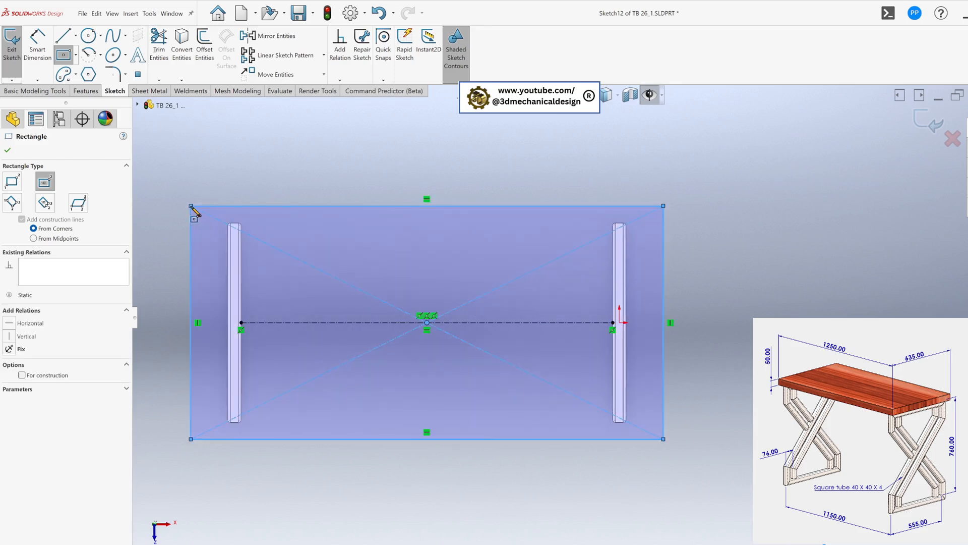
Dimension the rectangle's long side and set it to 1250 mm.
{"action": "key", "text": "s"}
{"action": "left_click", "coordinate": [250, 226]}
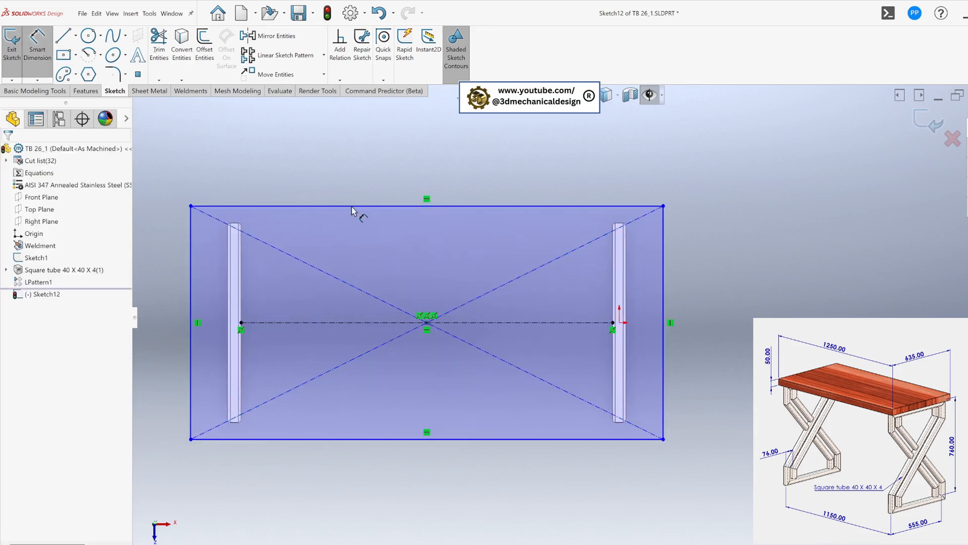
{"action": "left_click", "coordinate": [352, 206]}
{"action": "left_click", "coordinate": [364, 187]}
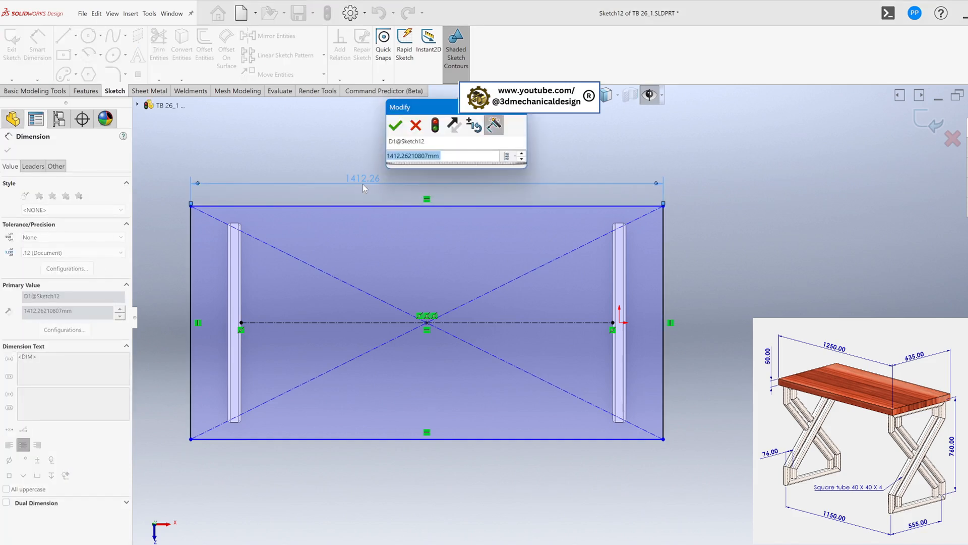
{"action": "type", "text": "12"}
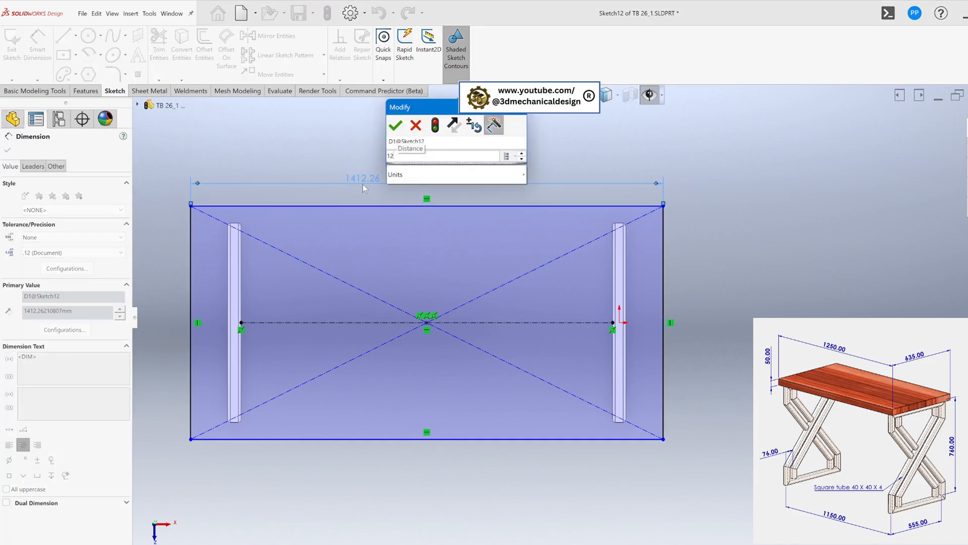
{"action": "type", "text": "50"}
{"action": "left_click", "coordinate": [396, 126]}
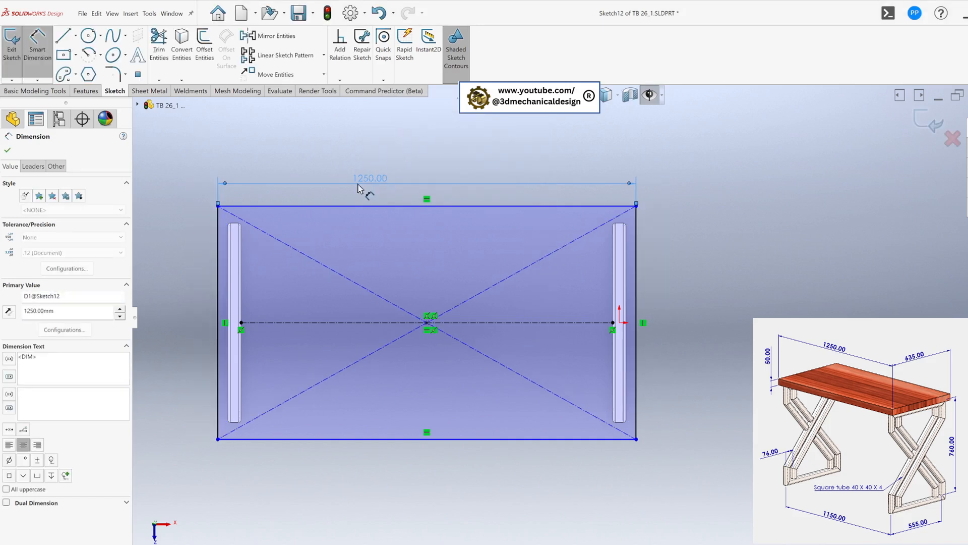
Dimension the rectangle's short side and set it to 635 mm.
{"action": "left_click", "coordinate": [216, 253]}
{"action": "left_click", "coordinate": [200, 253]}
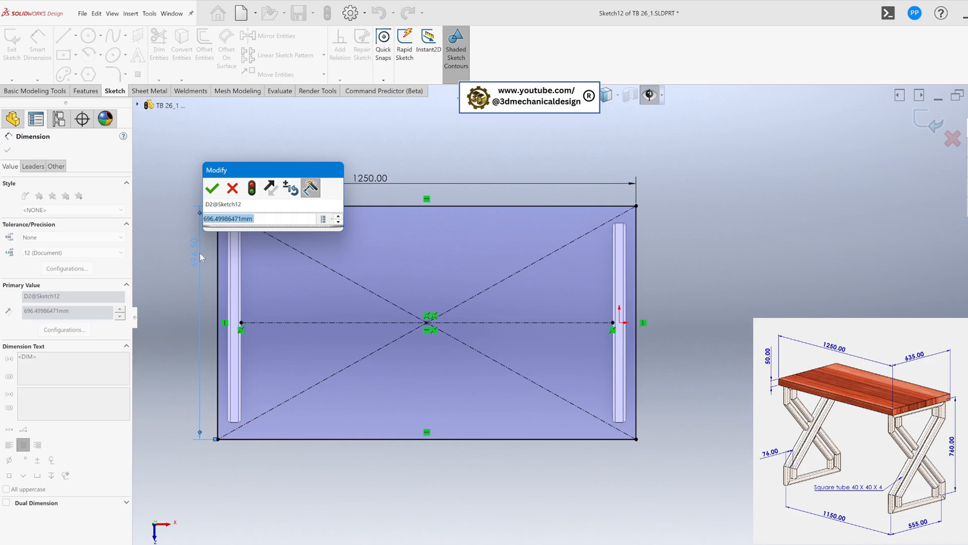
{"action": "type", "text": "635"}
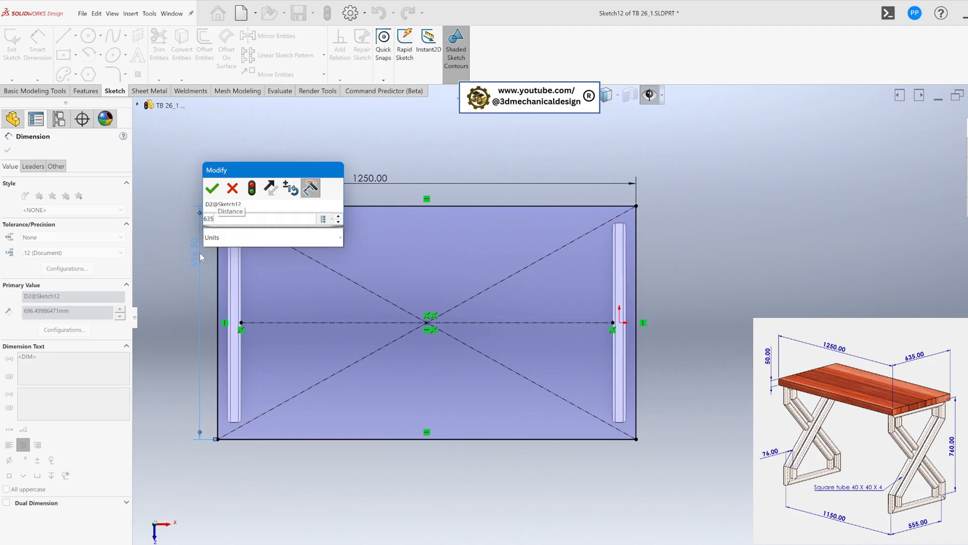
{"action": "left_click", "coordinate": [215, 189]}
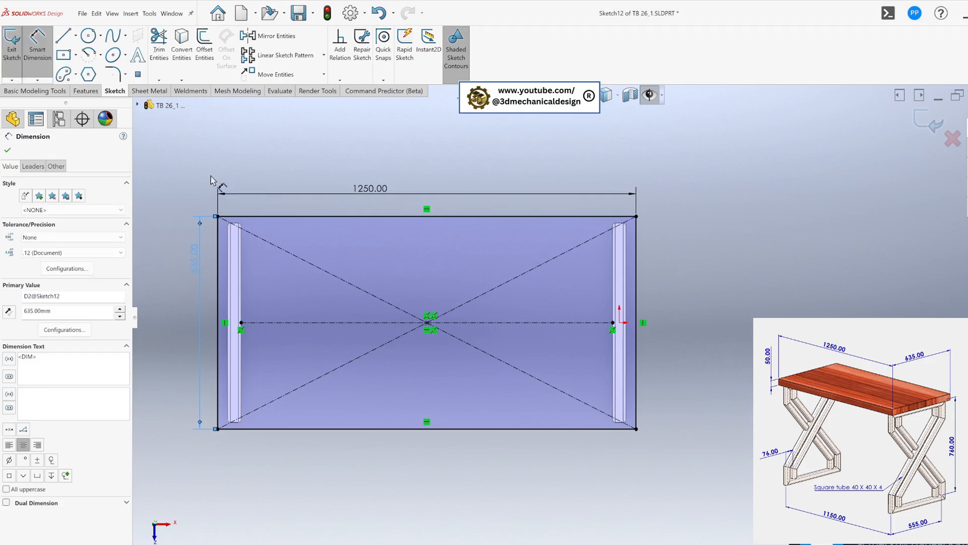
Extrude the rectangle as a boss with a blind depth of 50 mm to form the tabletop.
{"action": "key", "text": "s"}
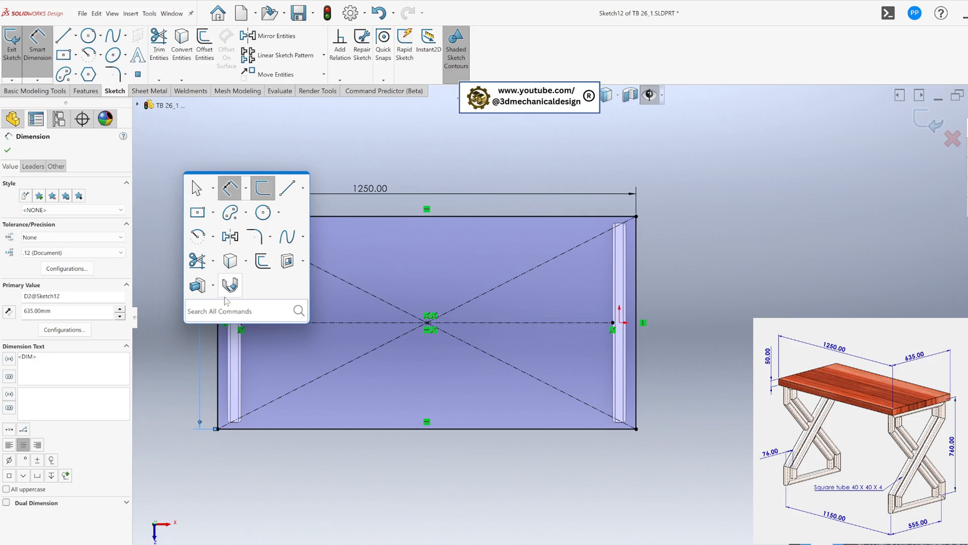
{"action": "left_click", "coordinate": [213, 287]}
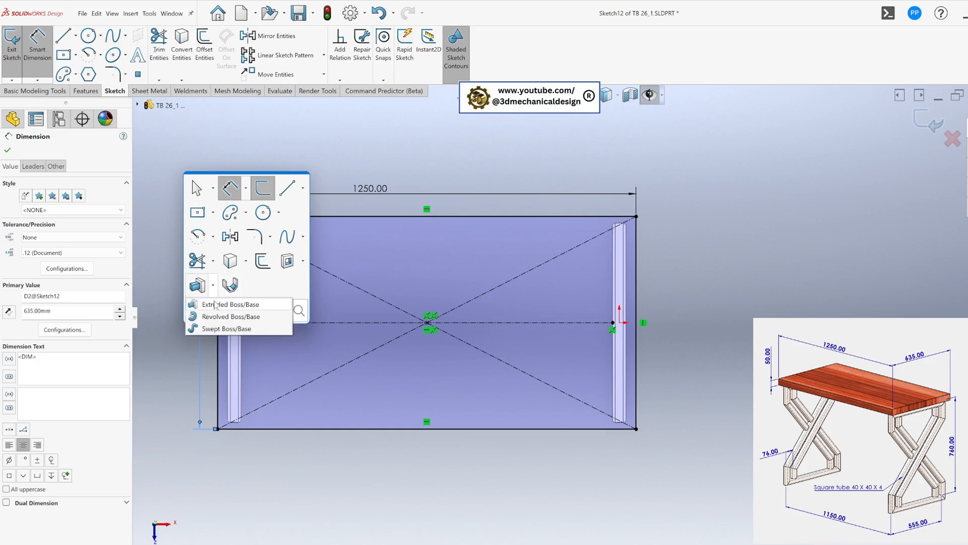
{"action": "left_click", "coordinate": [231, 305]}
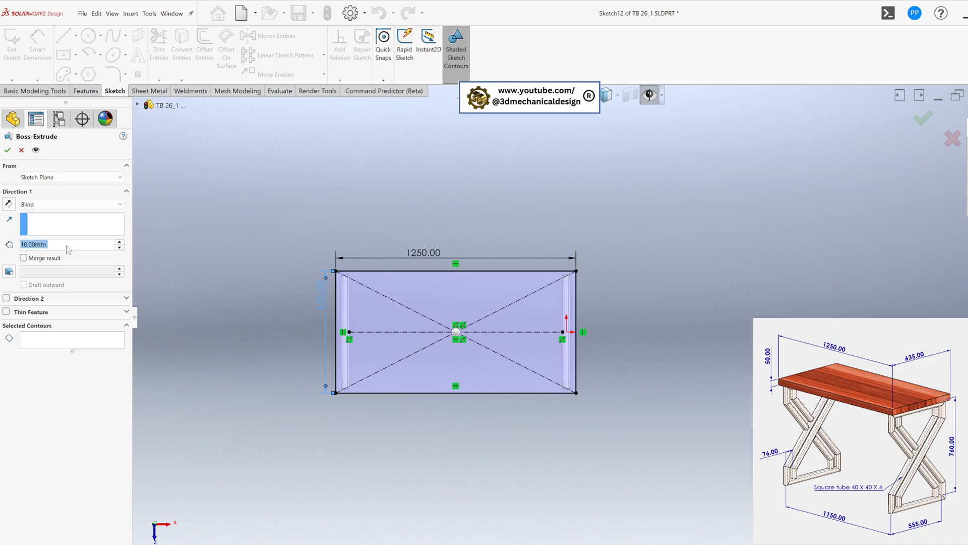
{"action": "type", "text": "5"}
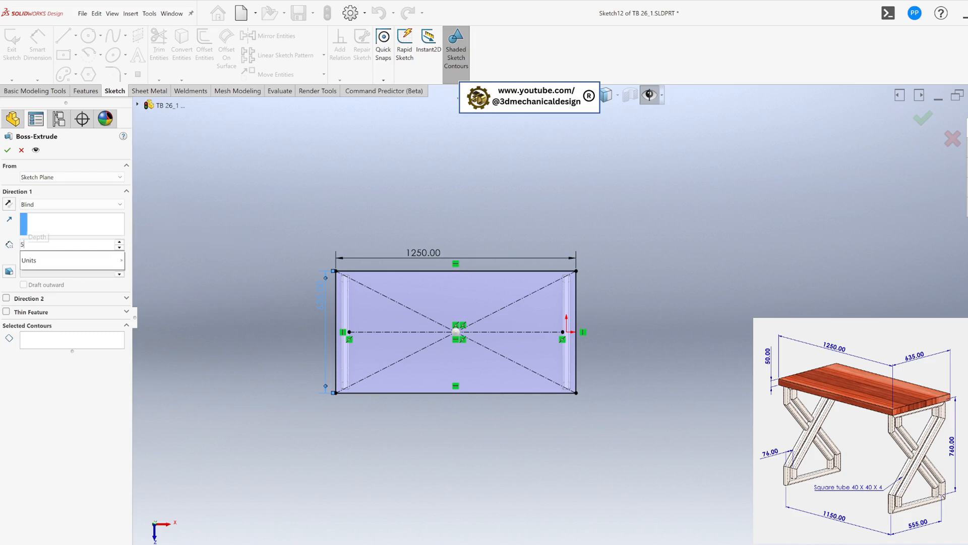
{"action": "type", "text": "0"}
{"action": "key", "text": "Return"}
{"action": "left_click", "coordinate": [9, 151]}
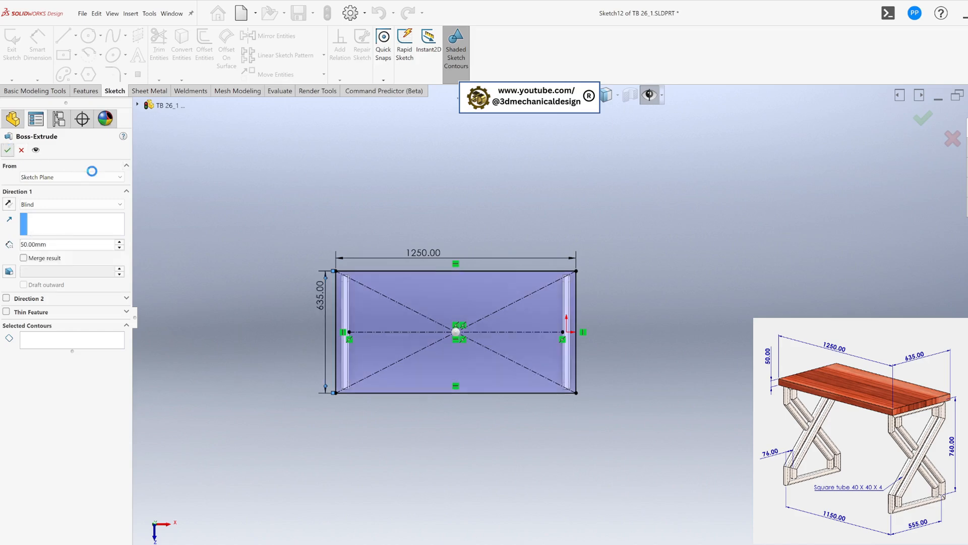
Apply a reddish-brown wood appearance from the appearance library to the tabletop.
{"action": "middle_click_drag", "start_coordinate": [604, 421], "coordinate": [909, 239]}
{"action": "scroll", "coordinate": [612, 321], "scroll_direction": "down", "scroll_amount": 3}
{"action": "left_click", "coordinate": [636, 302]}
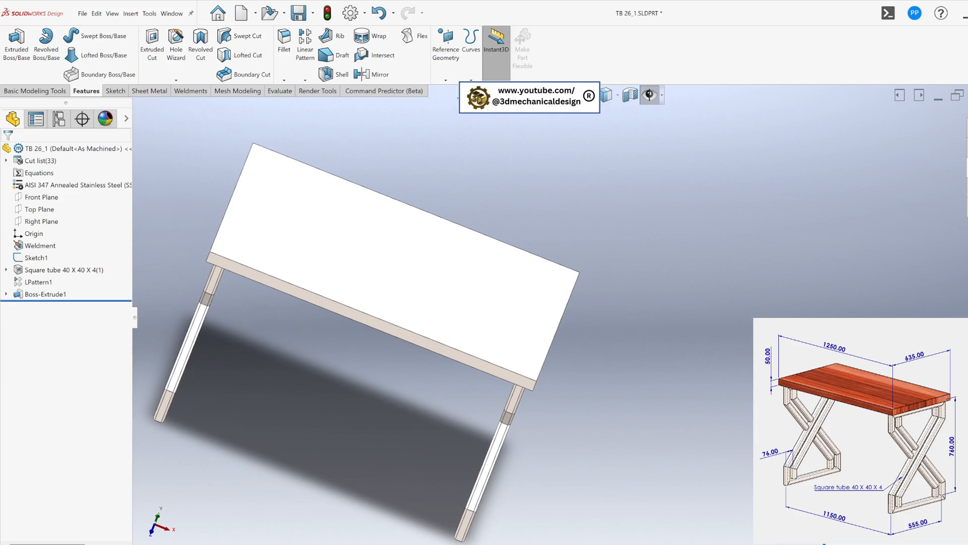
{"action": "left_click_drag", "start_coordinate": [963, 243], "coordinate": [951, 243]}
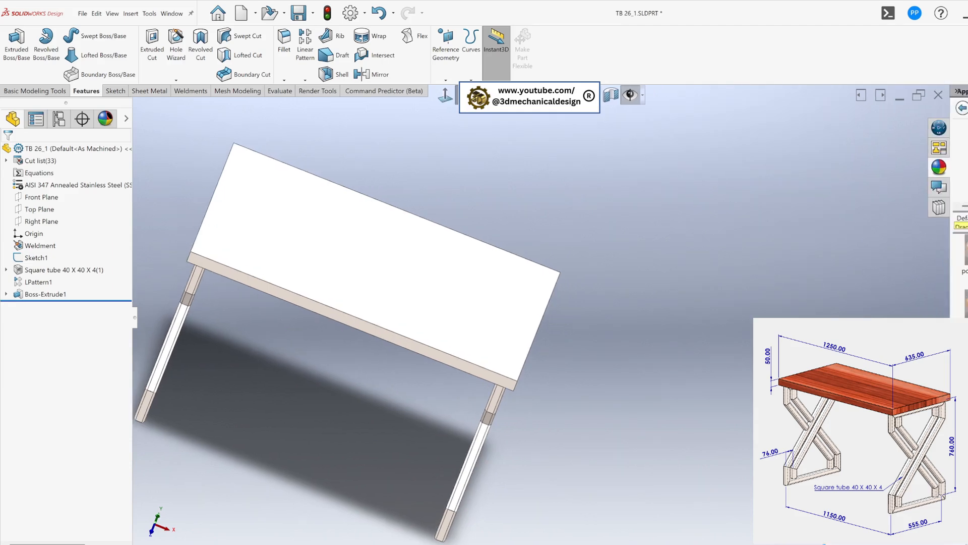
{"action": "middle_click_drag", "start_coordinate": [425, 368], "coordinate": [389, 319]}
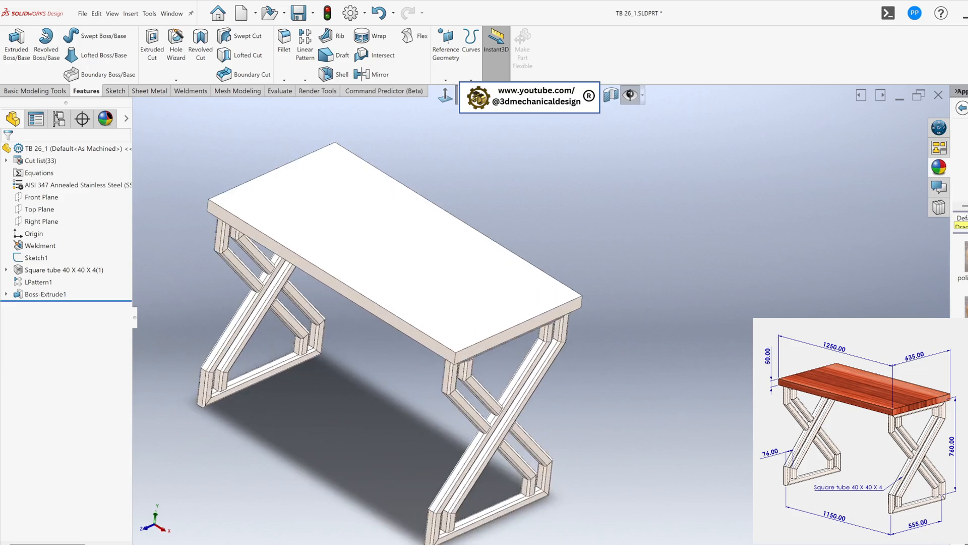
{"action": "left_click_drag", "start_coordinate": [961, 260], "coordinate": [404, 241]}
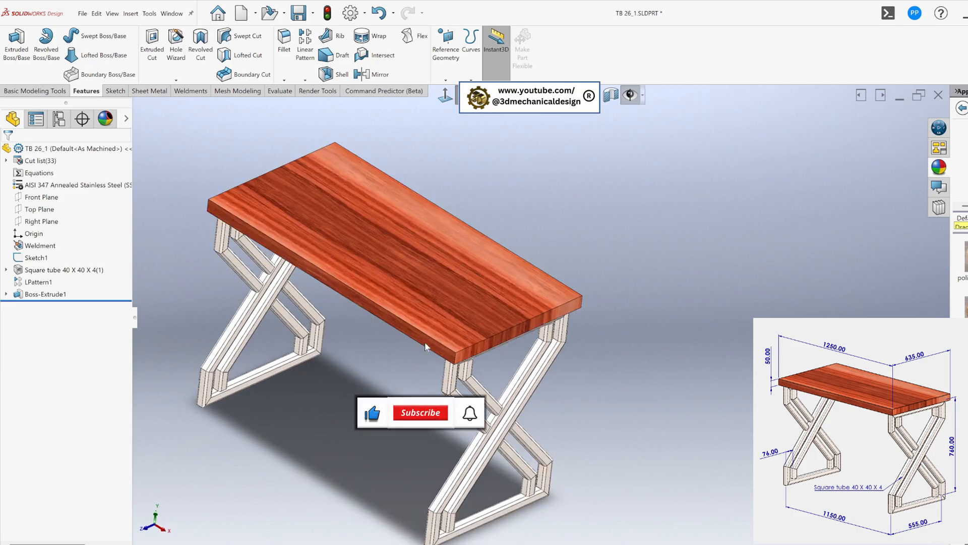
Start a sketch on the underside of the tabletop, viewed normal to that face.
{"action": "middle_click_drag", "start_coordinate": [417, 298], "coordinate": [473, 273]}
{"action": "scroll", "coordinate": [444, 337], "scroll_direction": "down", "scroll_amount": 2}
{"action": "scroll", "coordinate": [443, 334], "scroll_direction": "up", "scroll_amount": 3}
{"action": "left_click", "coordinate": [454, 315]}
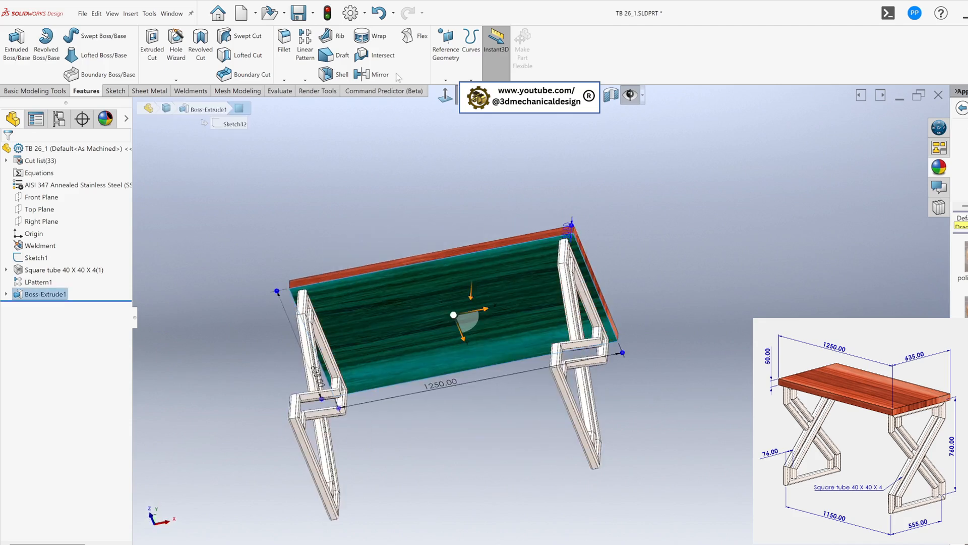
{"action": "left_click", "coordinate": [445, 94]}
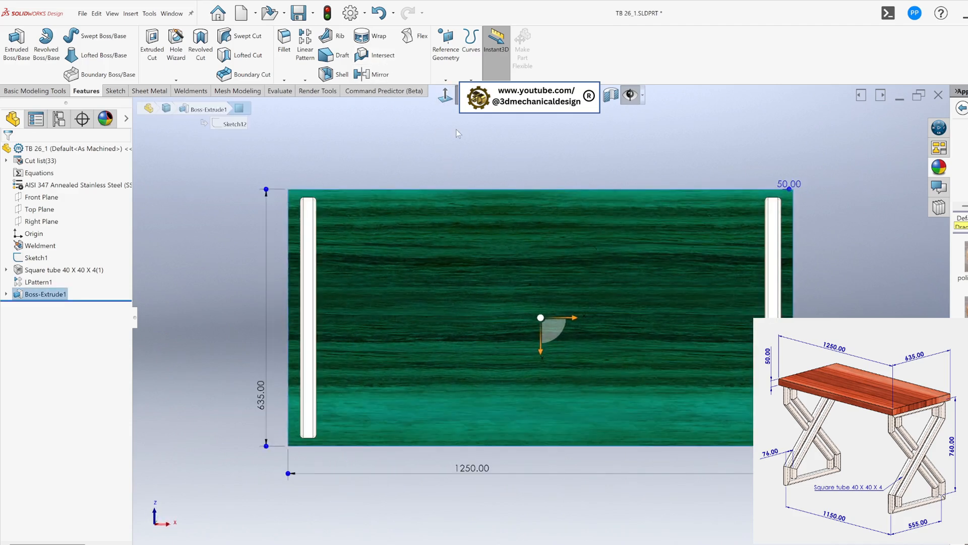
{"action": "key", "text": "s"}
{"action": "left_click", "coordinate": [551, 163]}
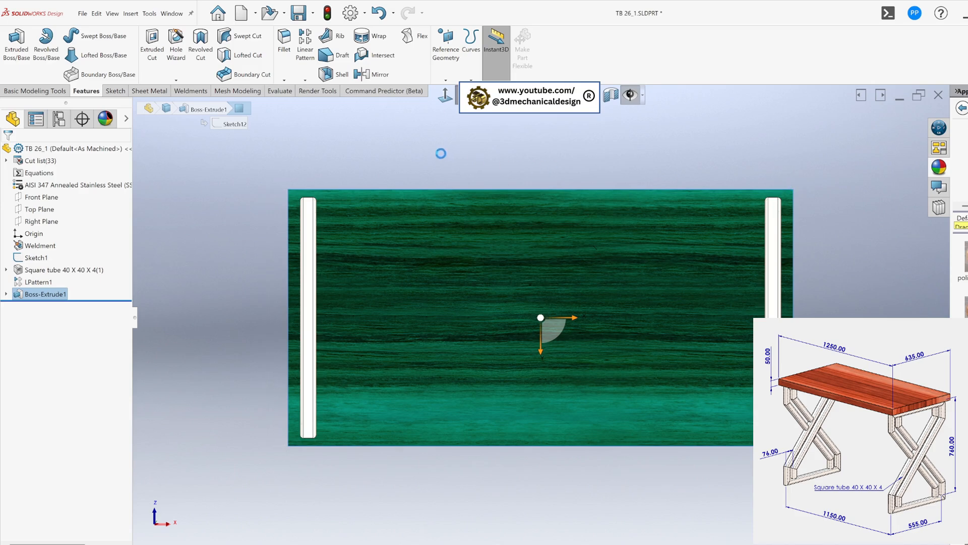
Sketch two horizontal lines about 1107 mm long across the tabletop's underside, spanning between the inner sides of the two legs.
{"action": "key", "text": "s"}
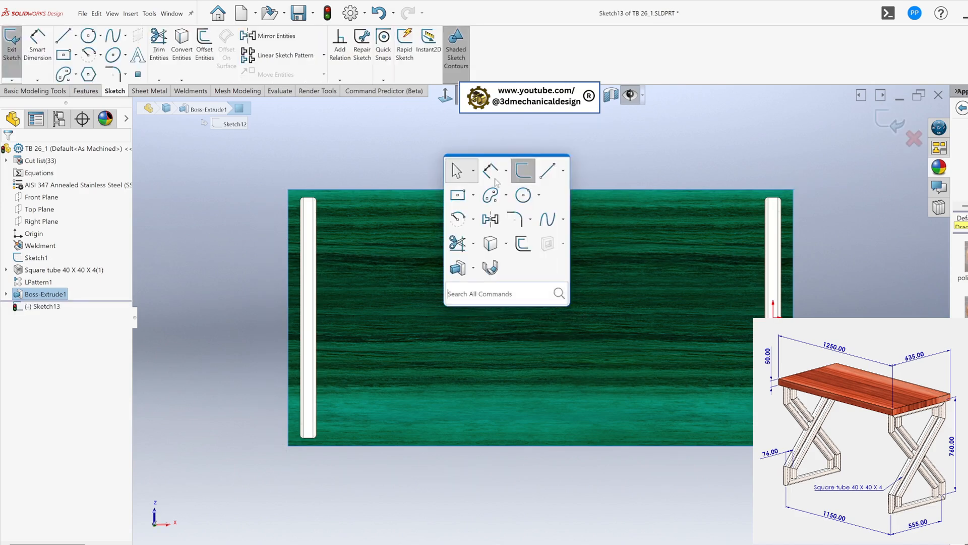
{"action": "left_click", "coordinate": [552, 166]}
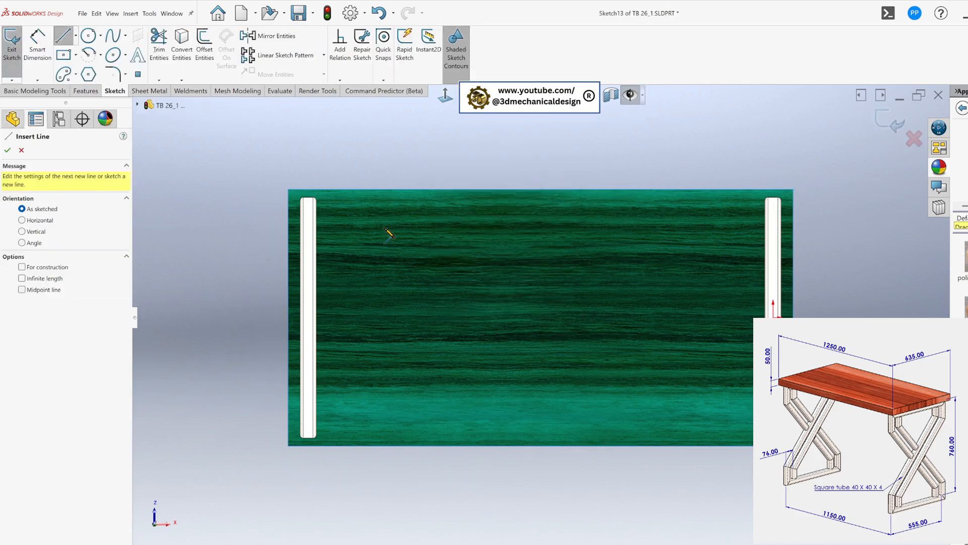
{"action": "left_click", "coordinate": [317, 232]}
{"action": "left_click", "coordinate": [765, 233]}
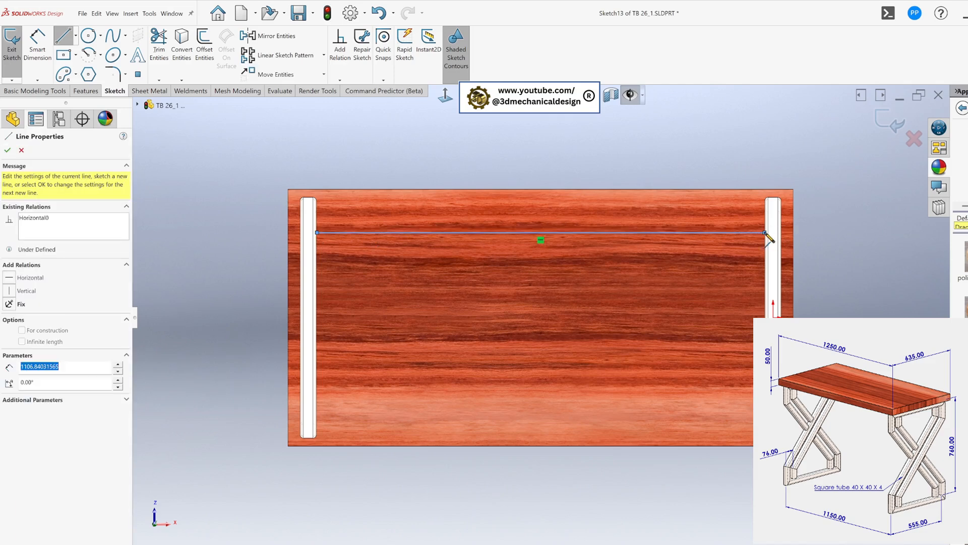
{"action": "key", "text": "Escape"}
{"action": "key", "text": "s"}
{"action": "left_click", "coordinate": [430, 318]}
{"action": "left_click", "coordinate": [317, 400]}
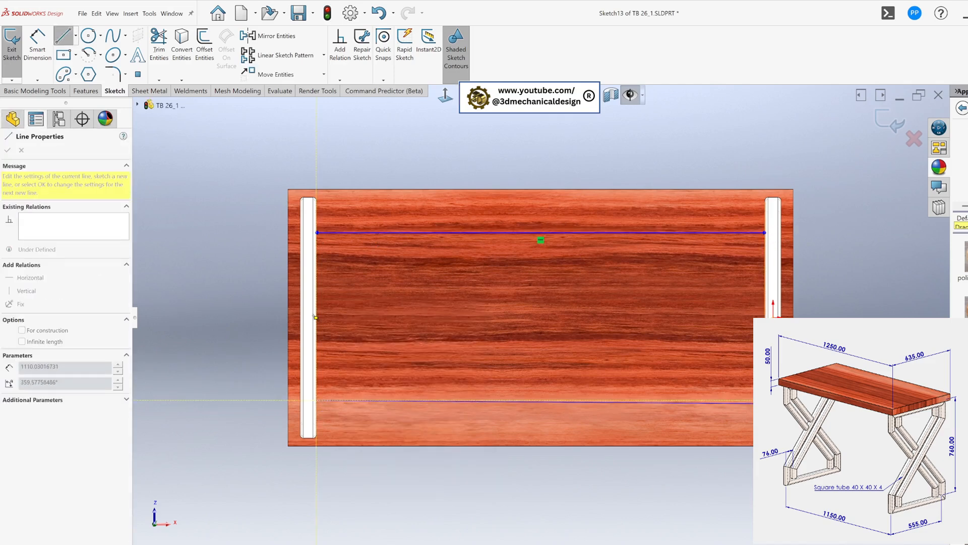
{"action": "left_click", "coordinate": [765, 400]}
{"action": "key", "text": "Escape"}
Dimension the first horizontal line from the nearest long edge of the tabletop at 110 mm.
{"action": "key", "text": "s"}
{"action": "left_click", "coordinate": [567, 274]}
{"action": "left_click", "coordinate": [492, 231]}
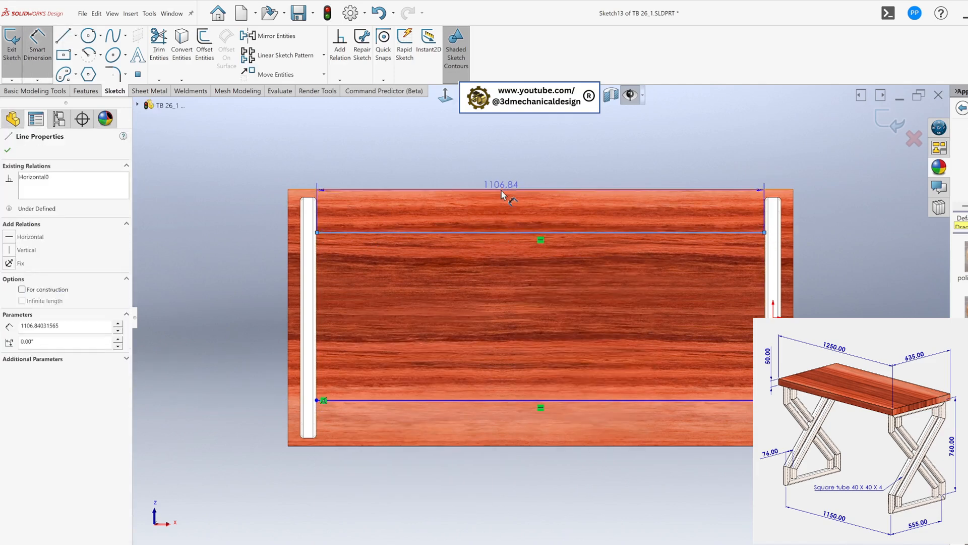
{"action": "left_click", "coordinate": [501, 190]}
{"action": "left_click", "coordinate": [497, 164]}
{"action": "type", "text": "110"}
{"action": "key", "text": "Return"}
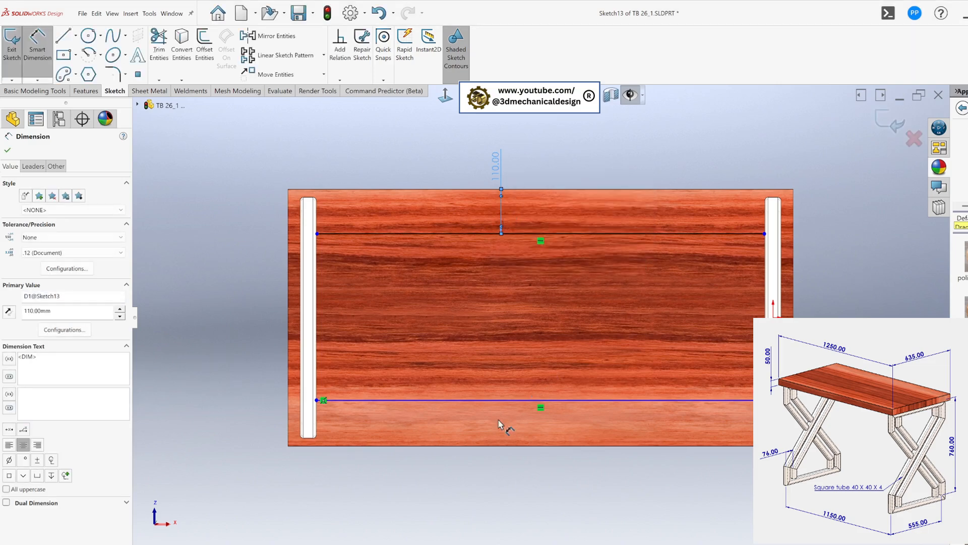
Dimension the second horizontal line from the opposite long edge of the tabletop at 110 mm.
{"action": "left_click", "coordinate": [499, 445]}
{"action": "left_click", "coordinate": [475, 401]}
{"action": "left_click", "coordinate": [473, 418]}
{"action": "type", "text": "110"}
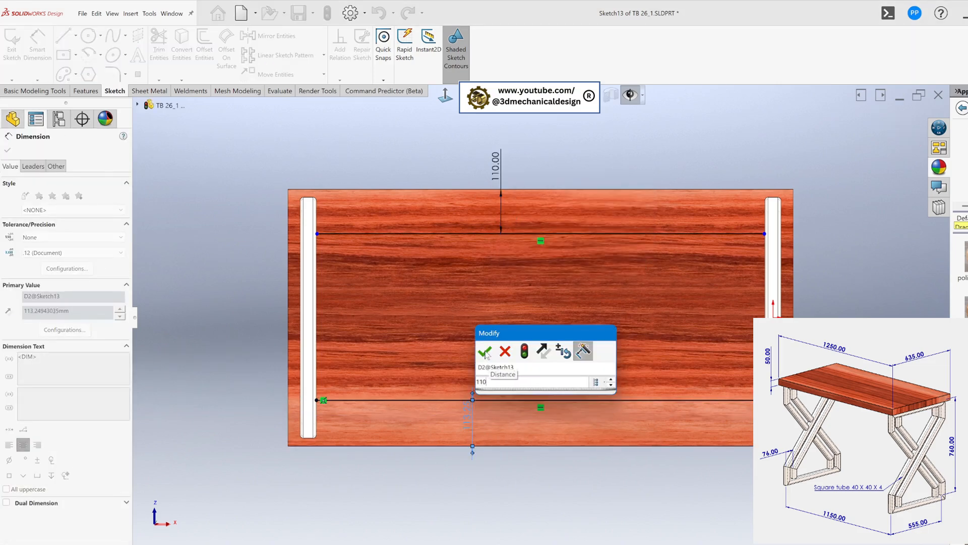
{"action": "left_click", "coordinate": [485, 351]}
{"action": "key", "text": "Escape"}
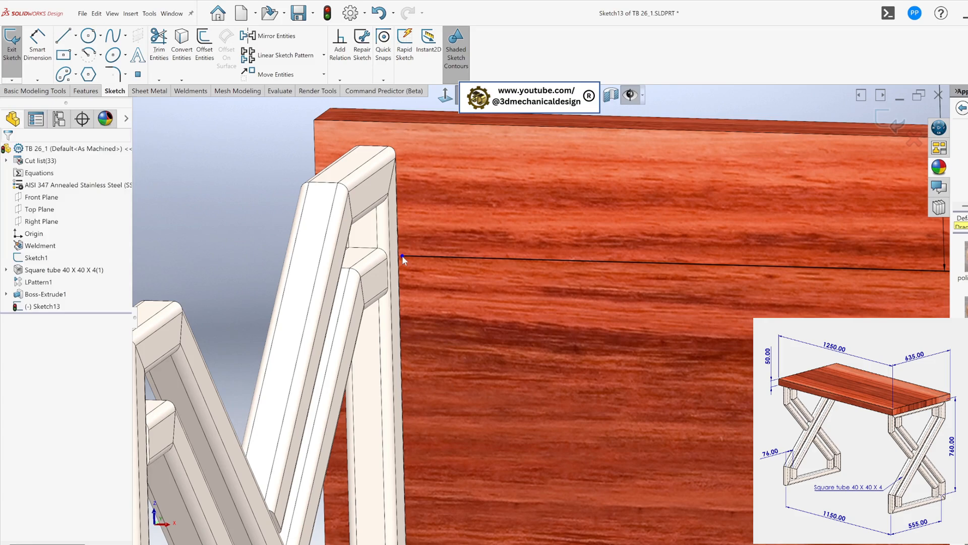
Constrain the ends of the sketched lines to the inner edges of the two legs and close the sketch.
{"action": "left_click", "coordinate": [398, 272]}
{"action": "left_click", "coordinate": [402, 255], "text": "ctrl"}
{"action": "left_click", "coordinate": [9, 292]}
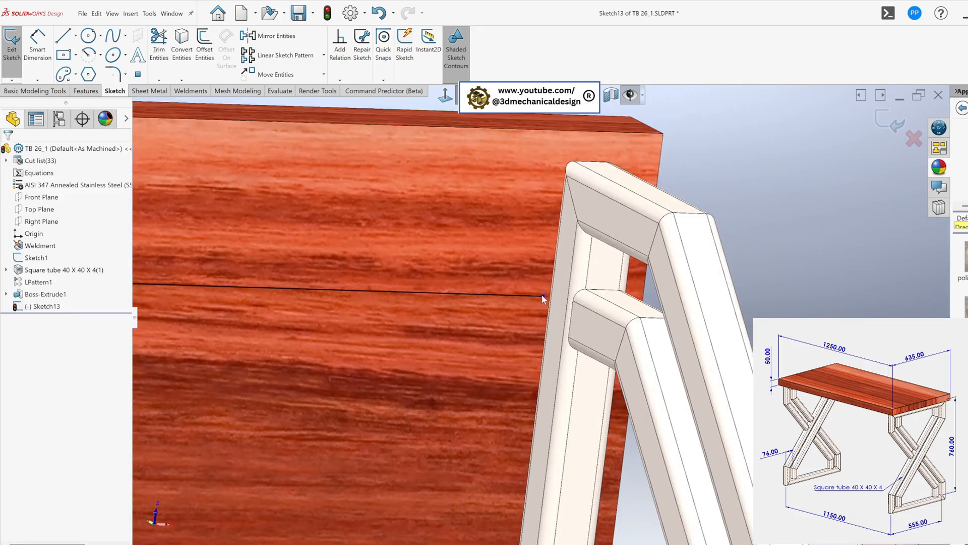
{"action": "left_click", "coordinate": [537, 296]}
{"action": "left_click", "coordinate": [563, 253], "text": "ctrl"}
{"action": "left_click", "coordinate": [914, 138]}
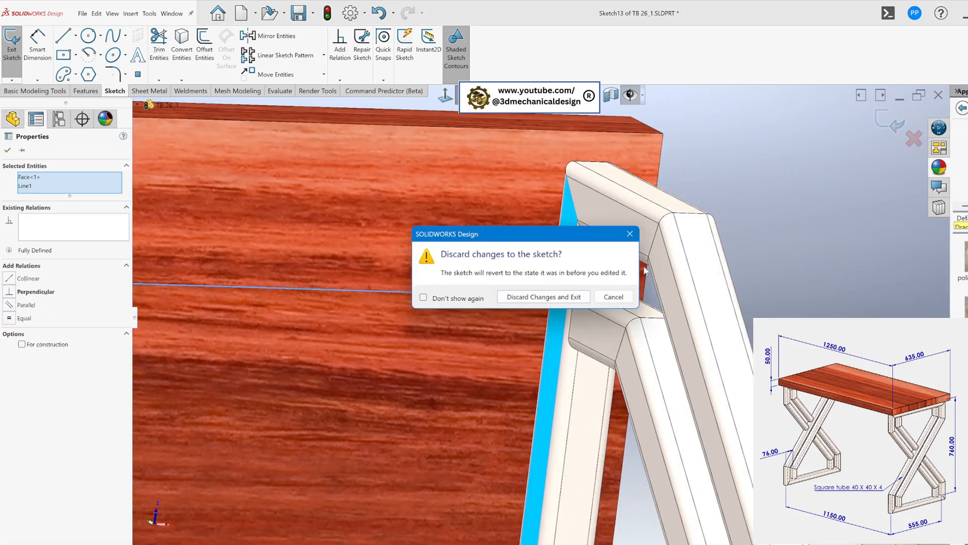
{"action": "left_click", "coordinate": [530, 359]}
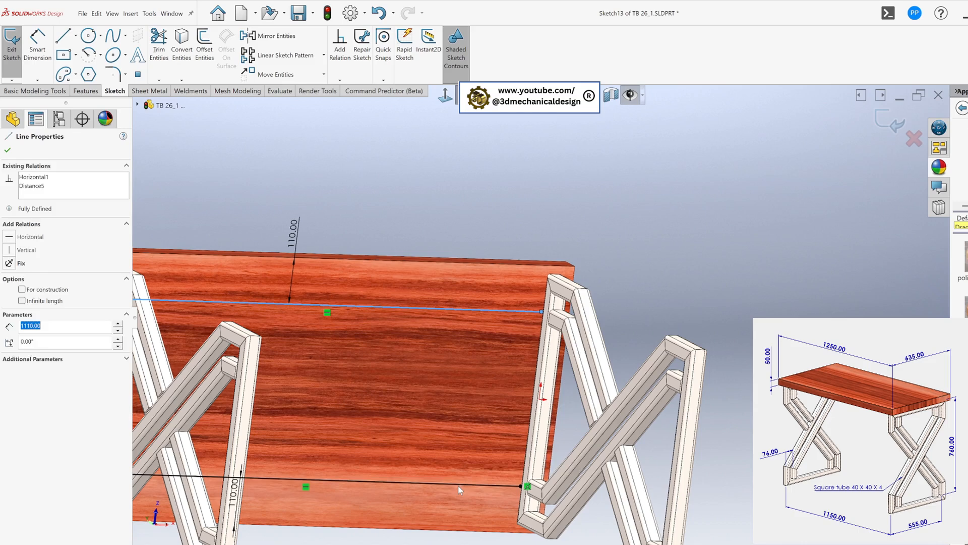
{"action": "left_click", "coordinate": [458, 486], "text": "ctrl"}
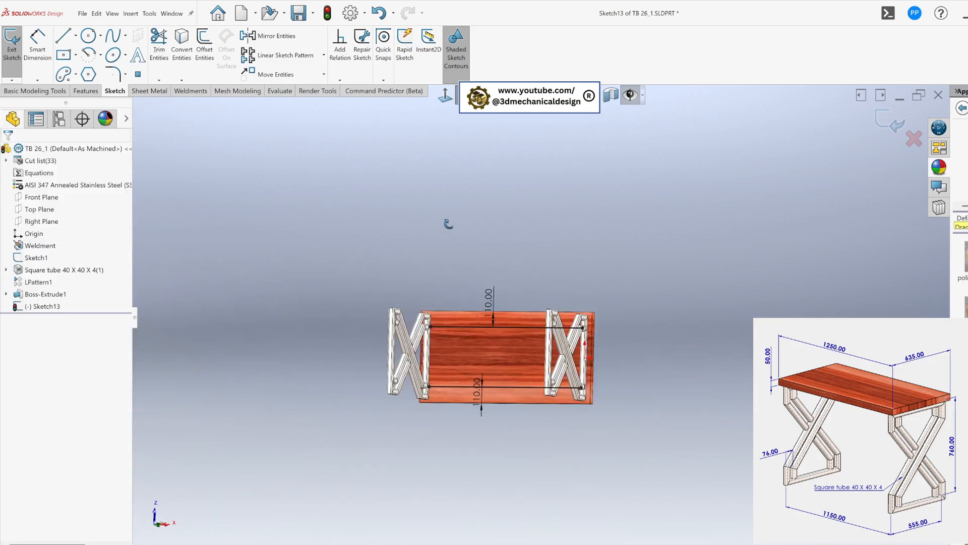
{"action": "scroll", "coordinate": [459, 328], "scroll_direction": "up", "scroll_amount": 3}
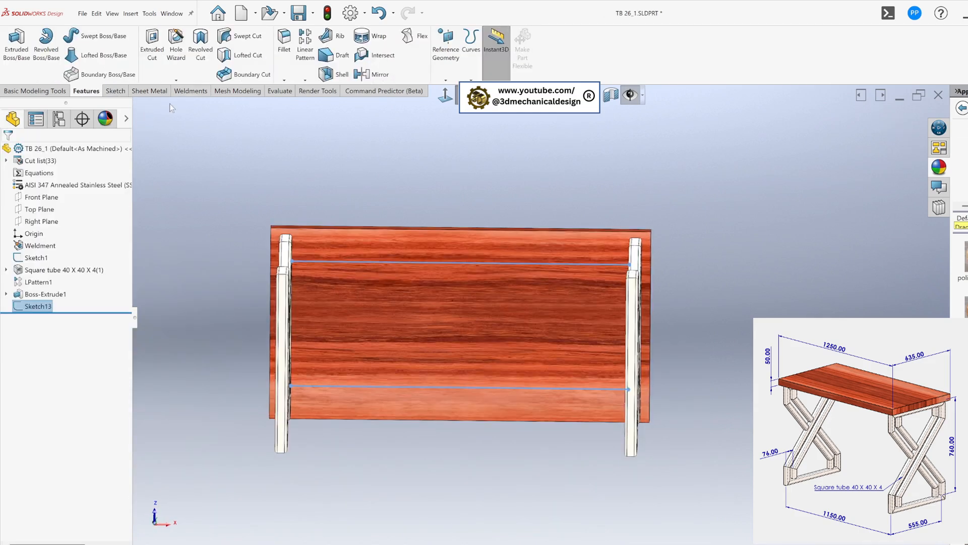
Set up an ISO angle iron 35 x 35 x 5 structural member, using each of the two sketch lines as its own group.
{"action": "left_click", "coordinate": [191, 91]}
{"action": "left_click", "coordinate": [68, 45]}
{"action": "left_click", "coordinate": [81, 232]}
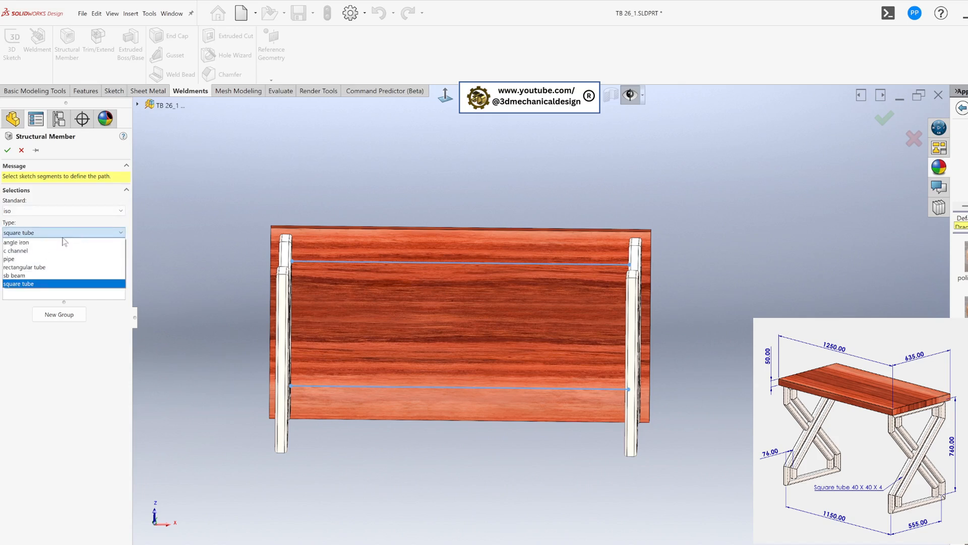
{"action": "left_click", "coordinate": [70, 247]}
{"action": "left_click", "coordinate": [69, 254]}
{"action": "left_click", "coordinate": [58, 276]}
{"action": "left_click", "coordinate": [339, 263]}
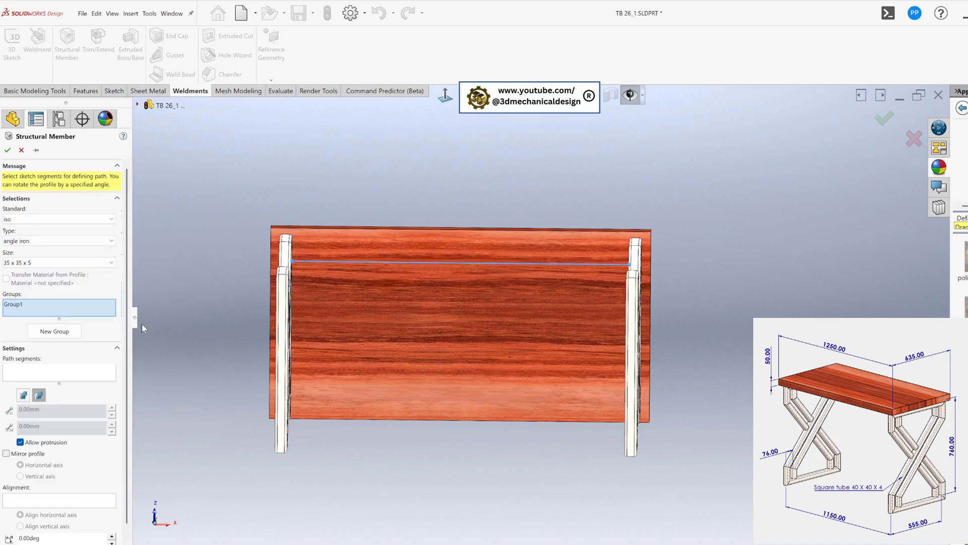
{"action": "left_click", "coordinate": [59, 341]}
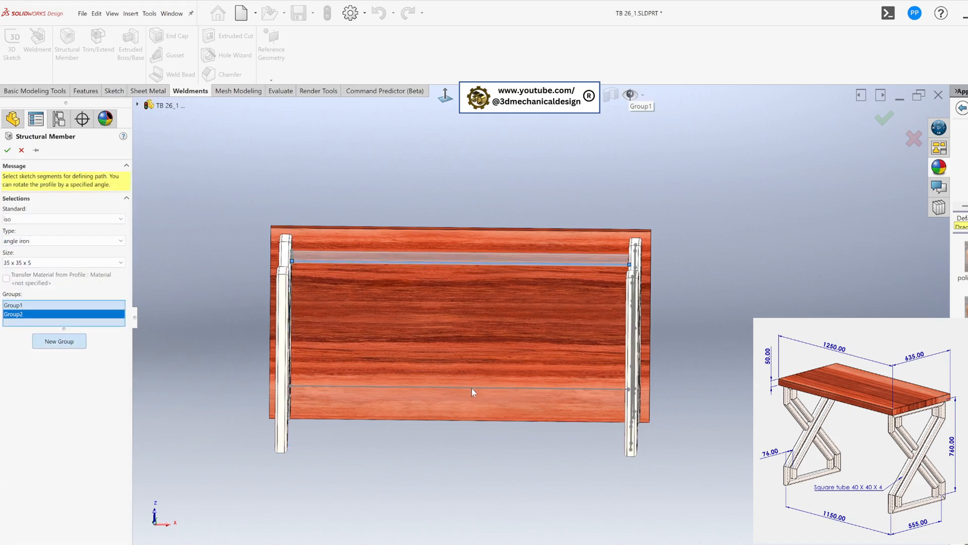
{"action": "left_click", "coordinate": [472, 389]}
Rotate the second group's angle iron profile by 90 degrees and create the structural members under the tabletop.
{"action": "mouse_move", "coordinate": [473, 351]}
{"action": "middle_mouse_down"}
{"action": "mouse_move", "coordinate": [466, 329]}
{"action": "mouse_move", "coordinate": [423, 296]}
{"action": "mouse_move", "coordinate": [436, 368]}
{"action": "middle_mouse_up"}
{"action": "scroll", "coordinate": [436, 368], "scroll_direction": "down", "scroll_amount": 2}
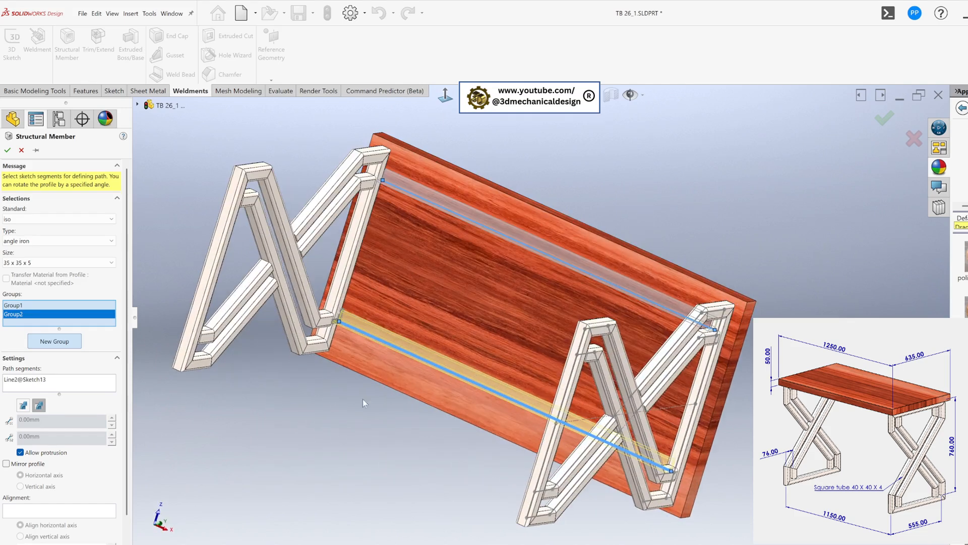
{"action": "scroll", "coordinate": [57, 449], "scroll_direction": "down", "scroll_amount": 1}
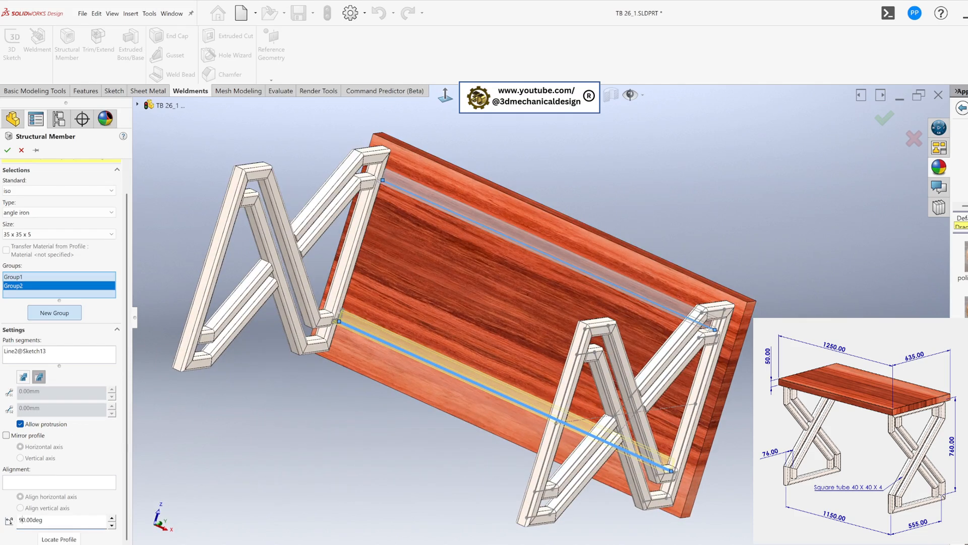
{"action": "middle_click_drag", "start_coordinate": [493, 324], "coordinate": [515, 363]}
{"action": "key", "text": "Return"}
{"action": "middle_click_drag", "start_coordinate": [543, 328], "coordinate": [707, 355]}
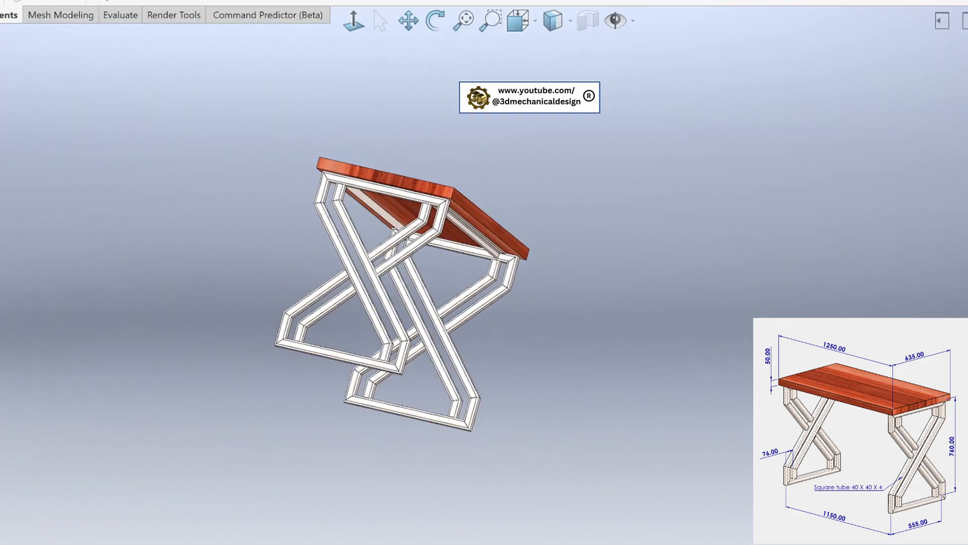